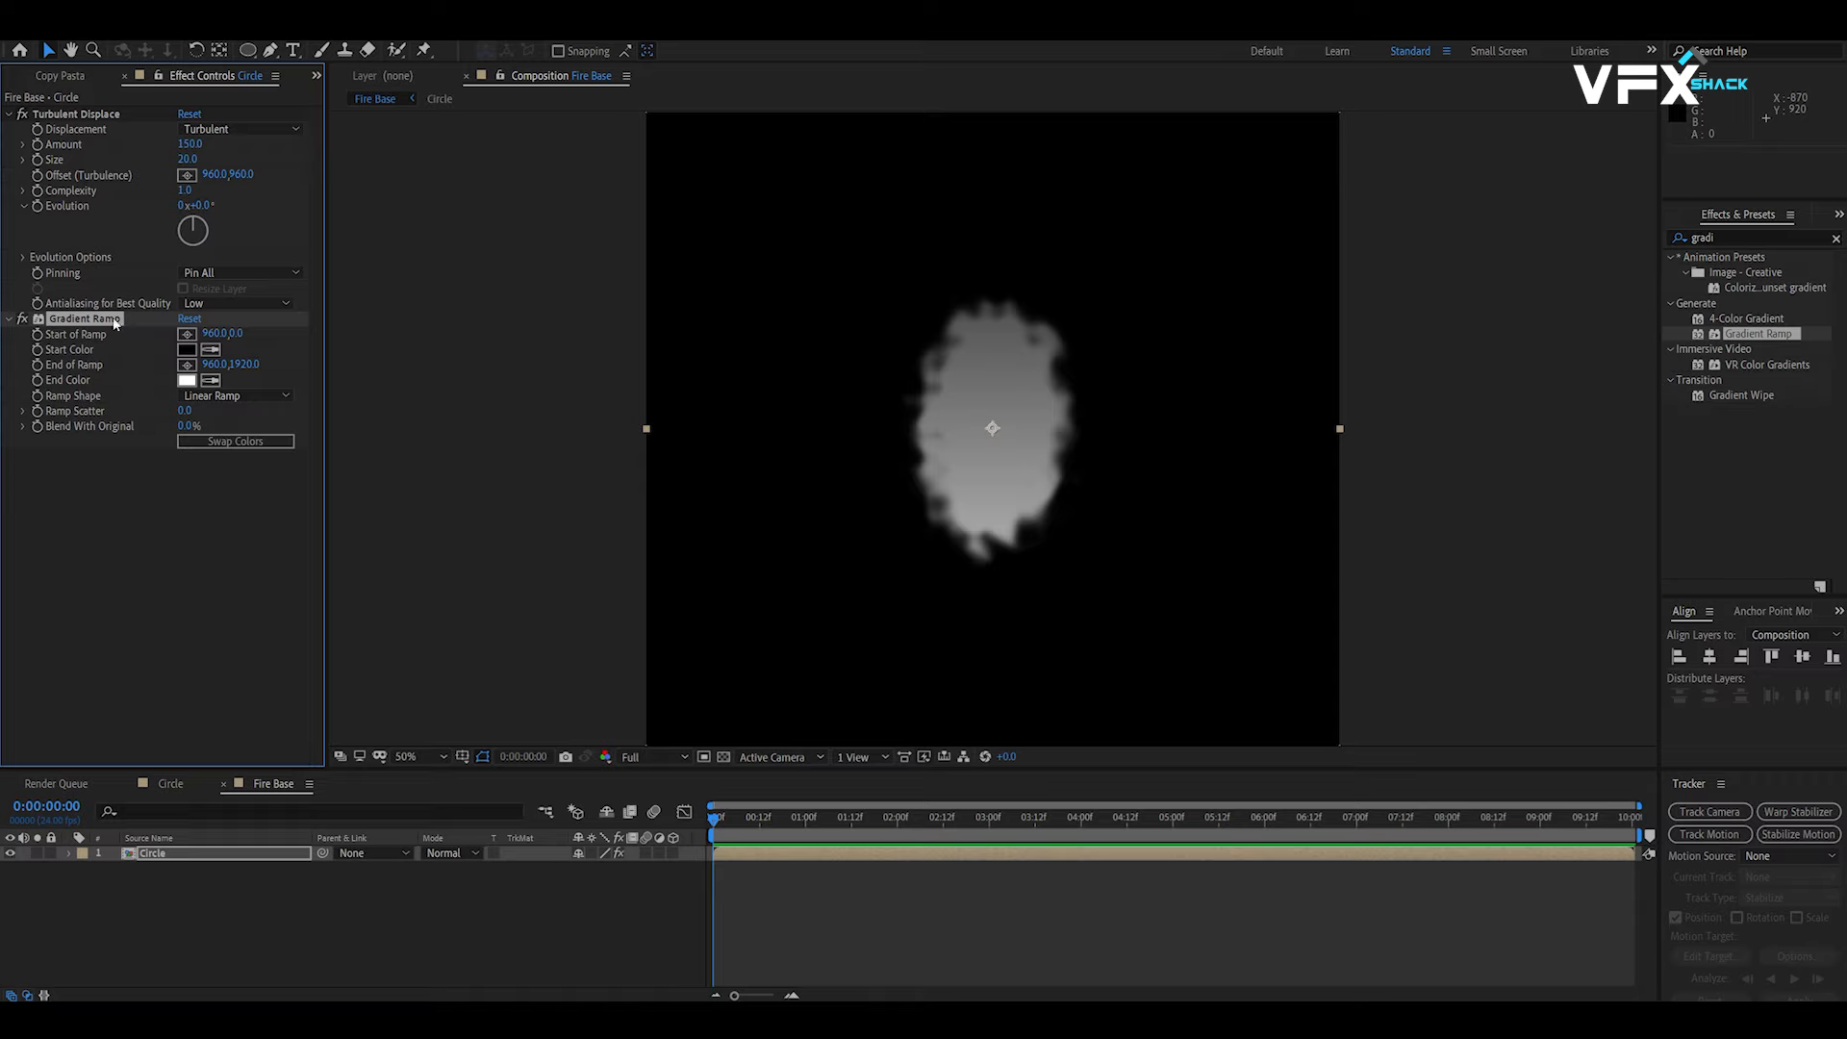
Step: Reposition the Gradient Ramp on the Circle layer with its start at about 972, 504 and its end at about 940, 1008
key("comma")
left_click_drag(992, 602, 990, 435)
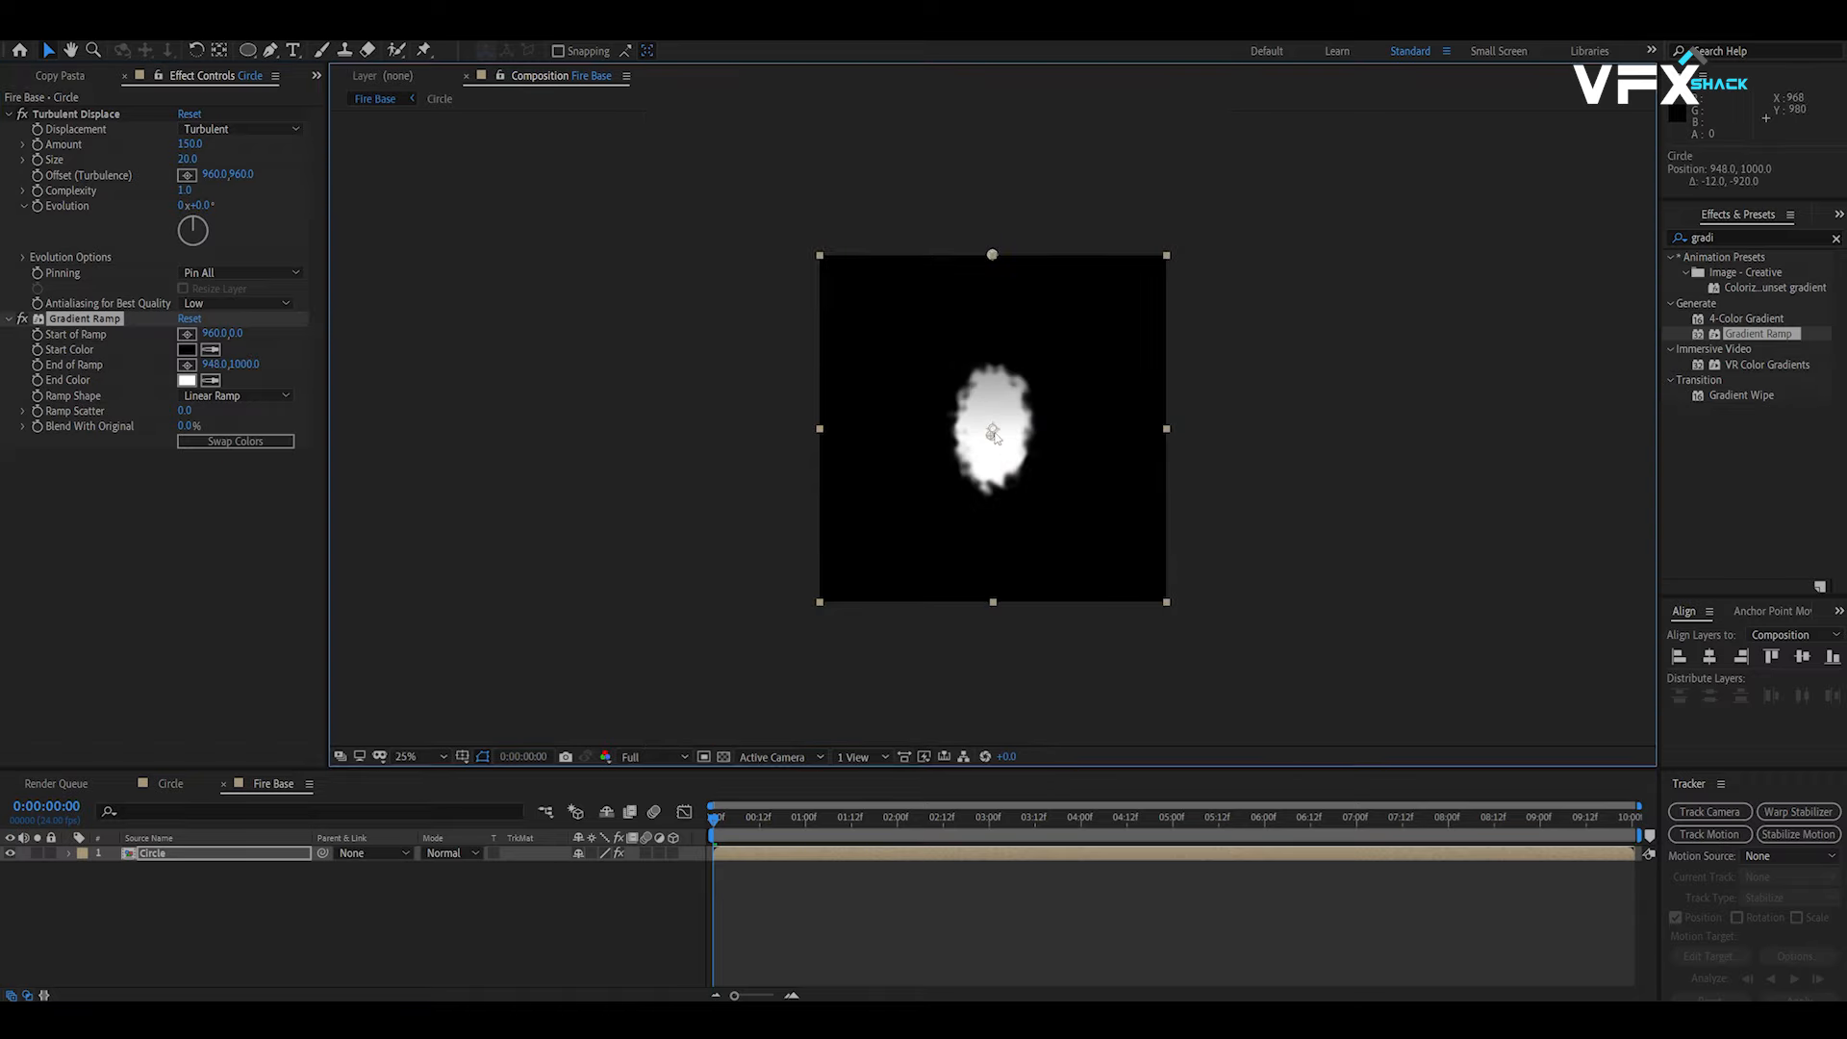
left_click_drag(992, 255, 994, 347)
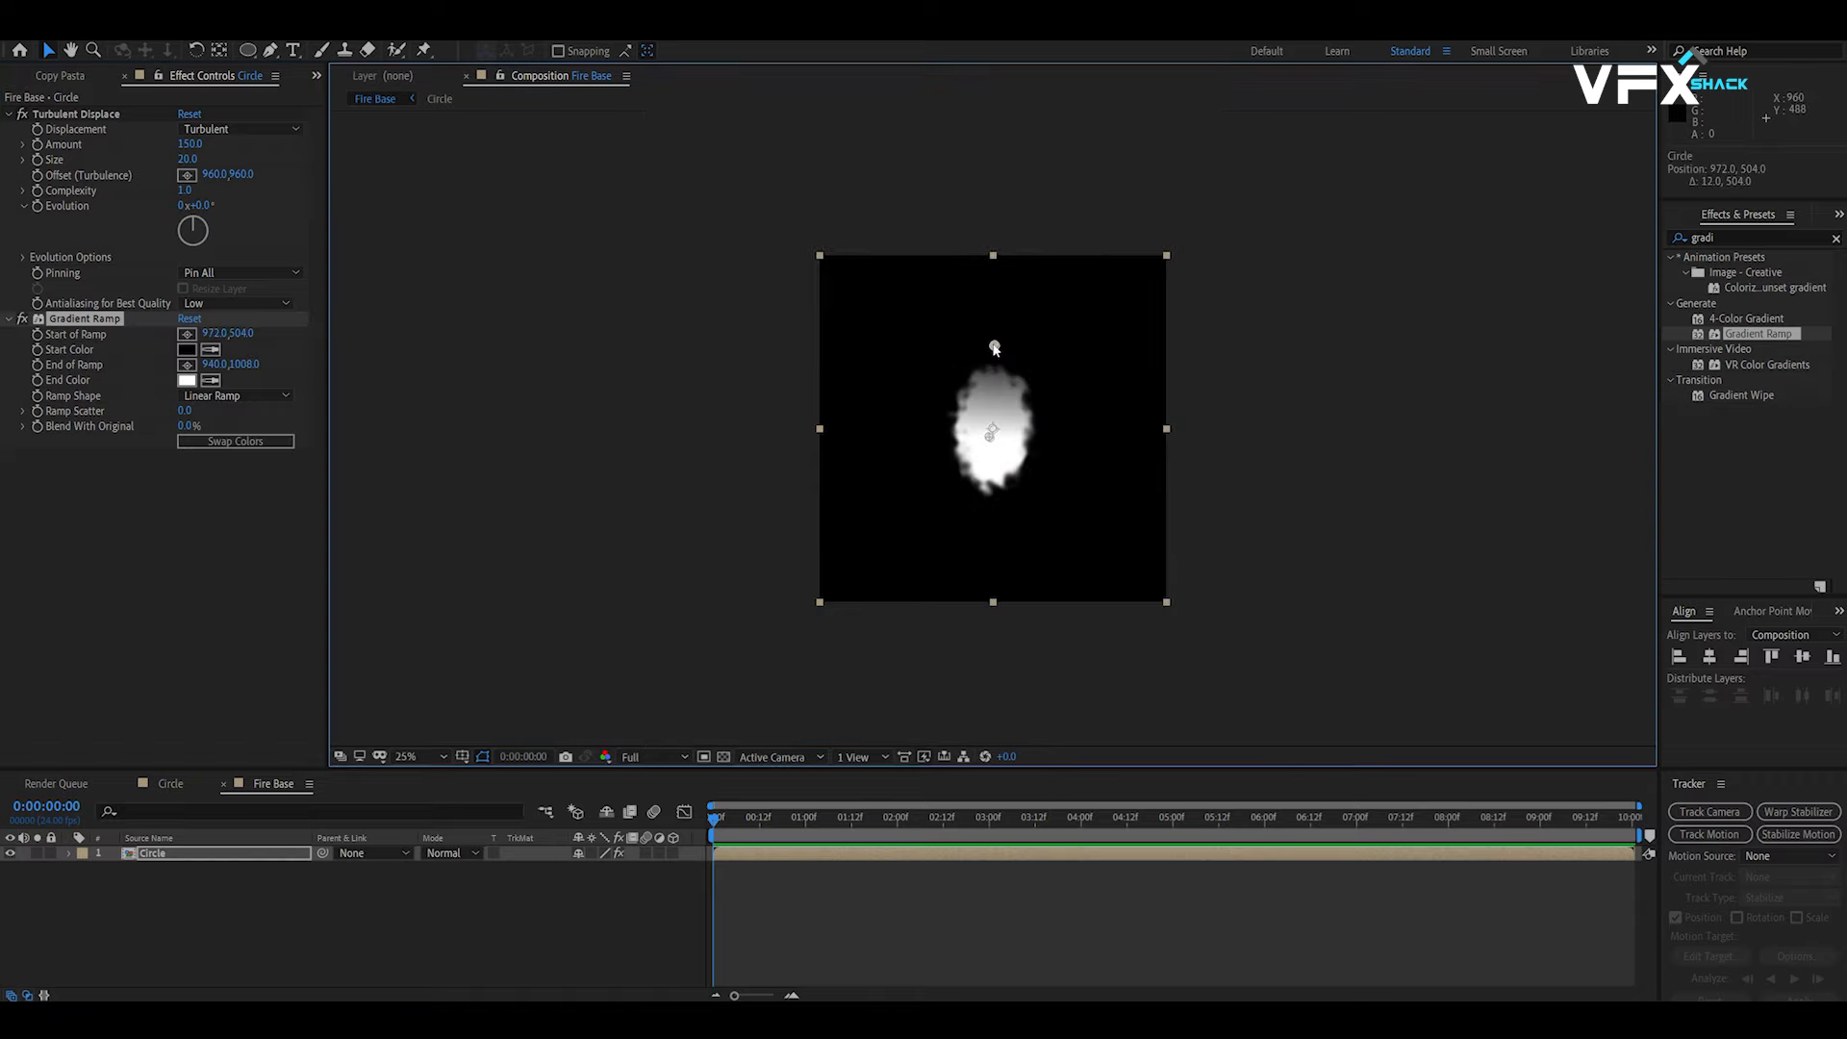
key("period")
Step: Find Fractal Noise and add it to the Circle layer below Gradient Ramp
double_click(1751, 237)
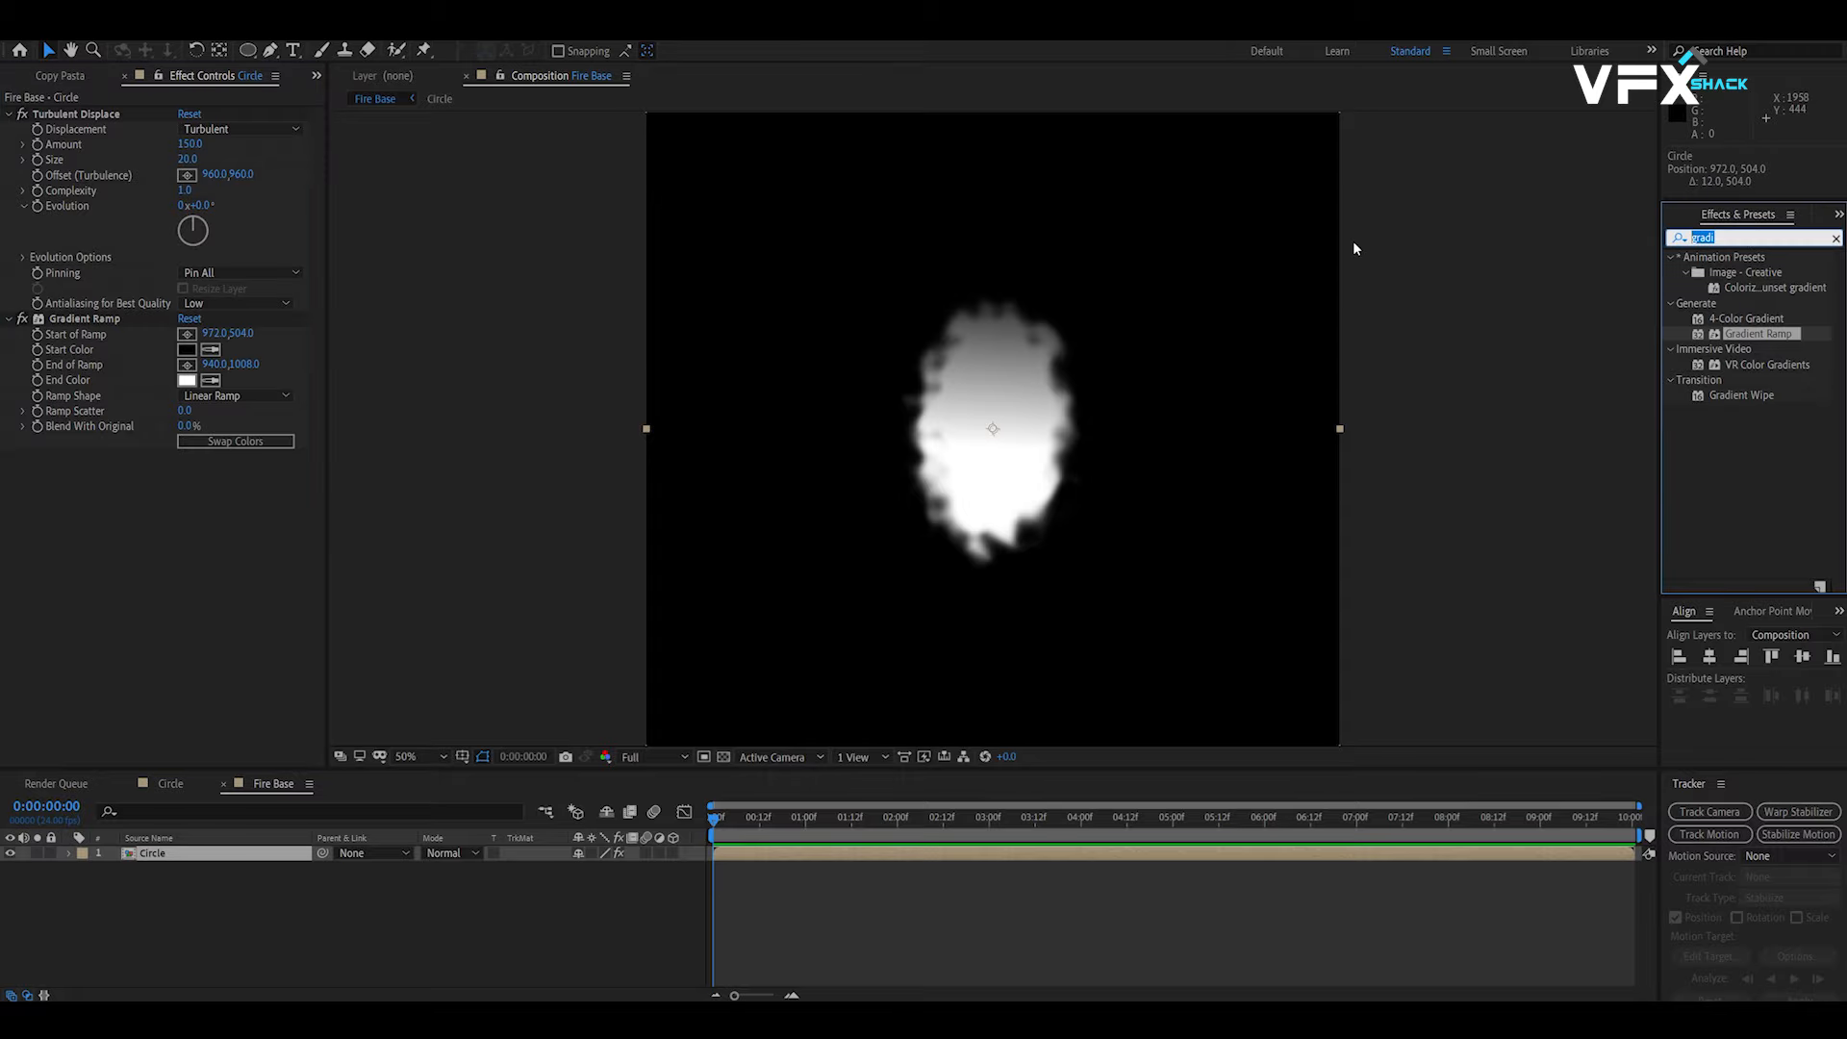
type("fract")
left_click(1755, 381)
left_click_drag(1755, 381, 119, 606)
Step: Set the Fractal Noise contrast to 200 and brightness to 15
left_click(188, 512)
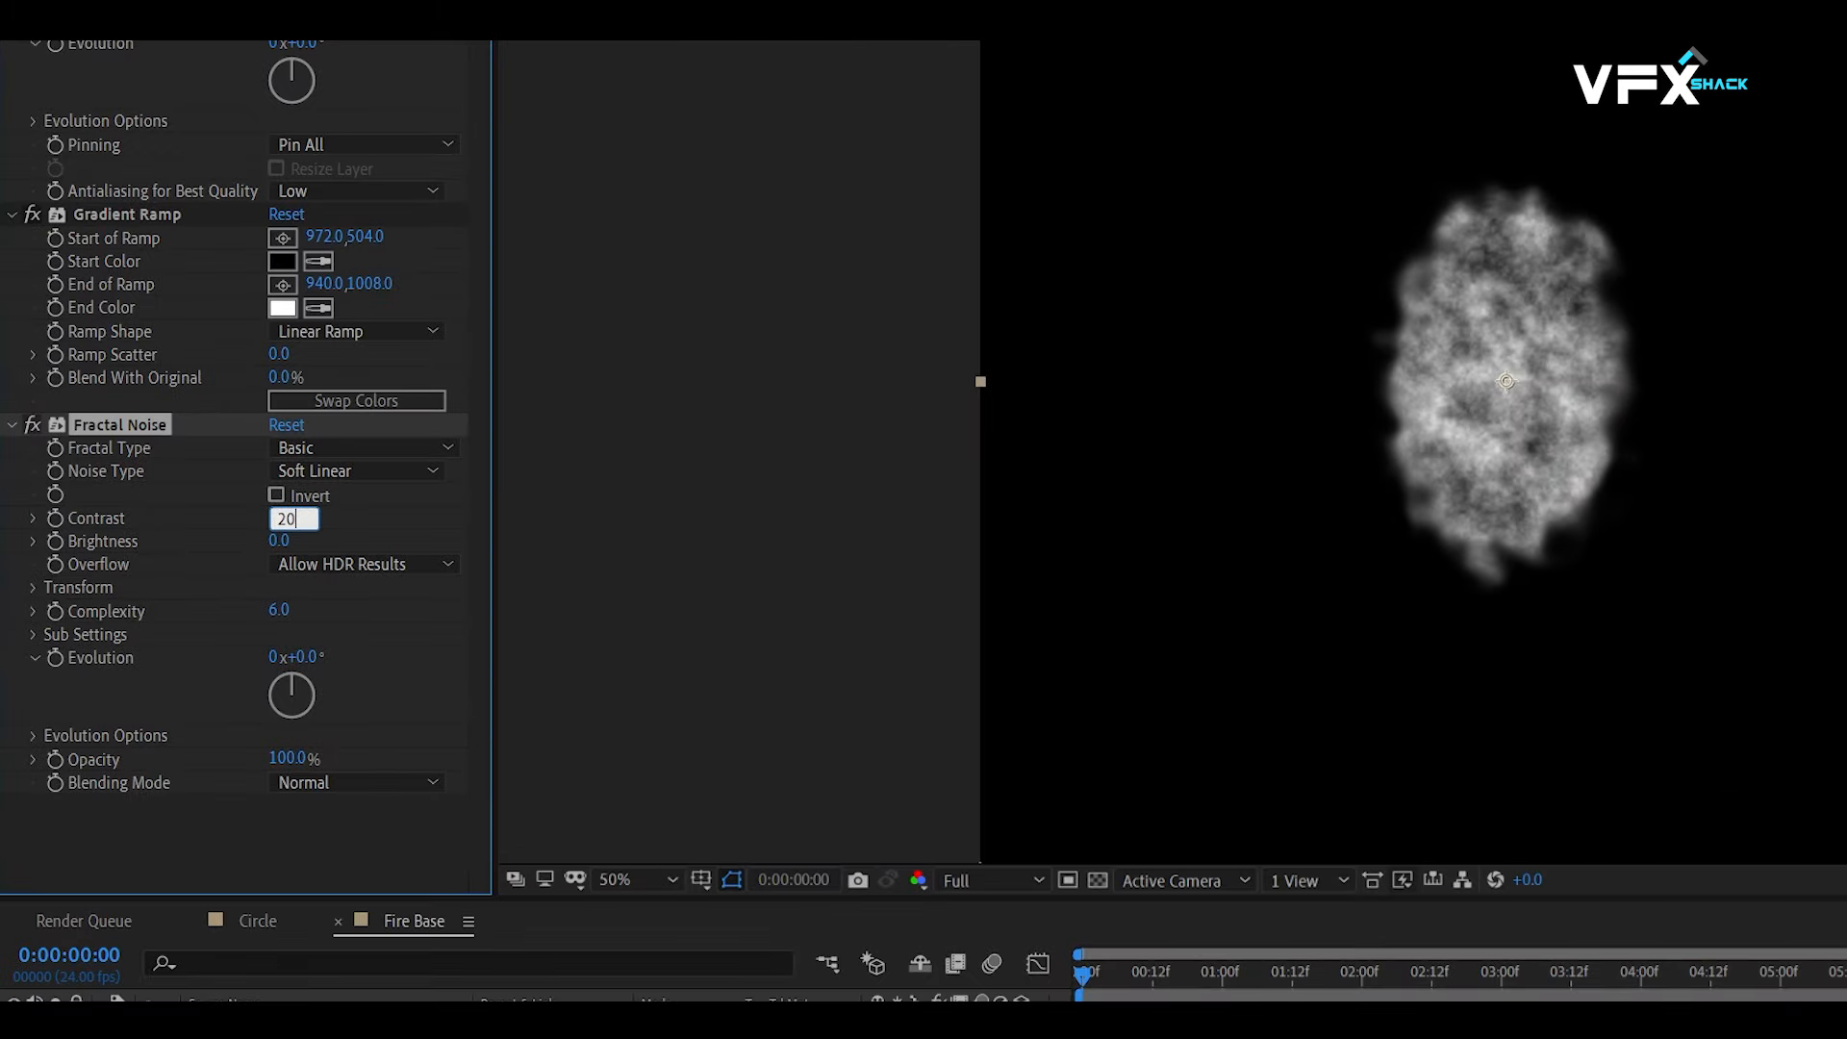
key("Tab")
type("1")
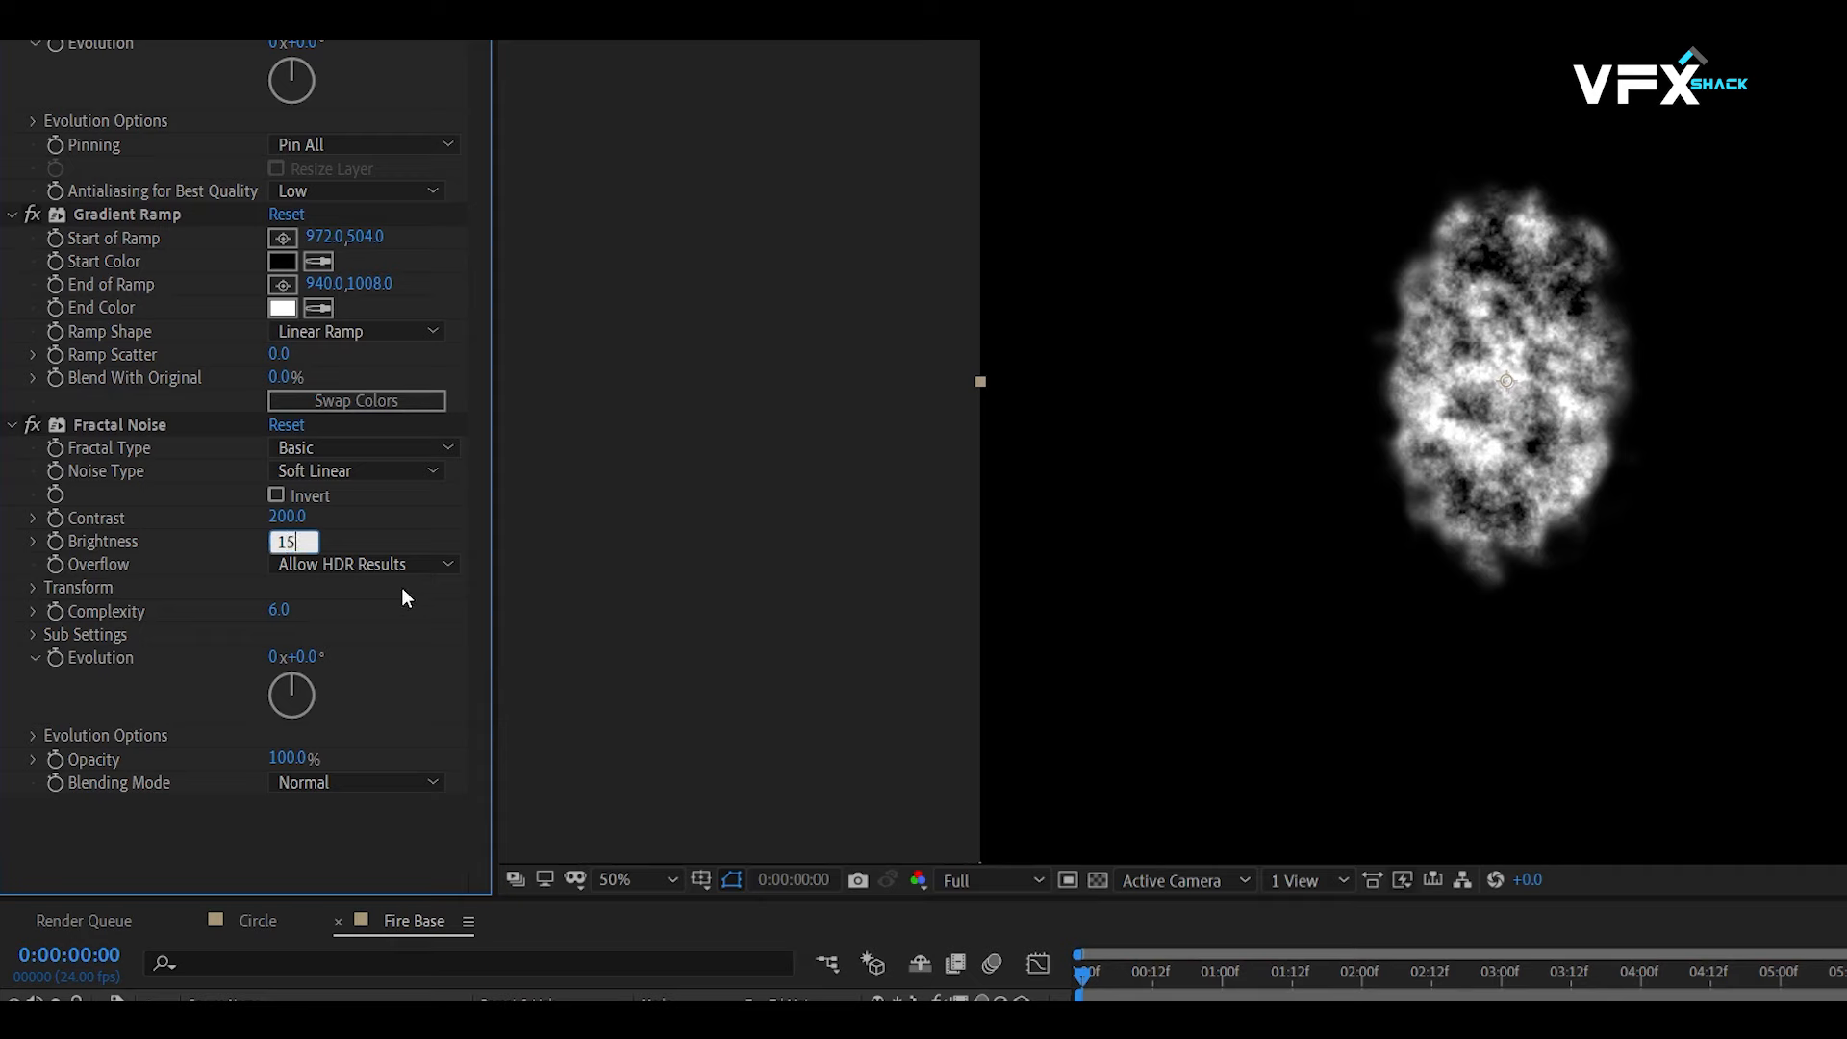
type("5")
key("Return")
Step: Set the Fractal Noise transform scale to 200 and its blending mode to Overlay
left_click(33, 588)
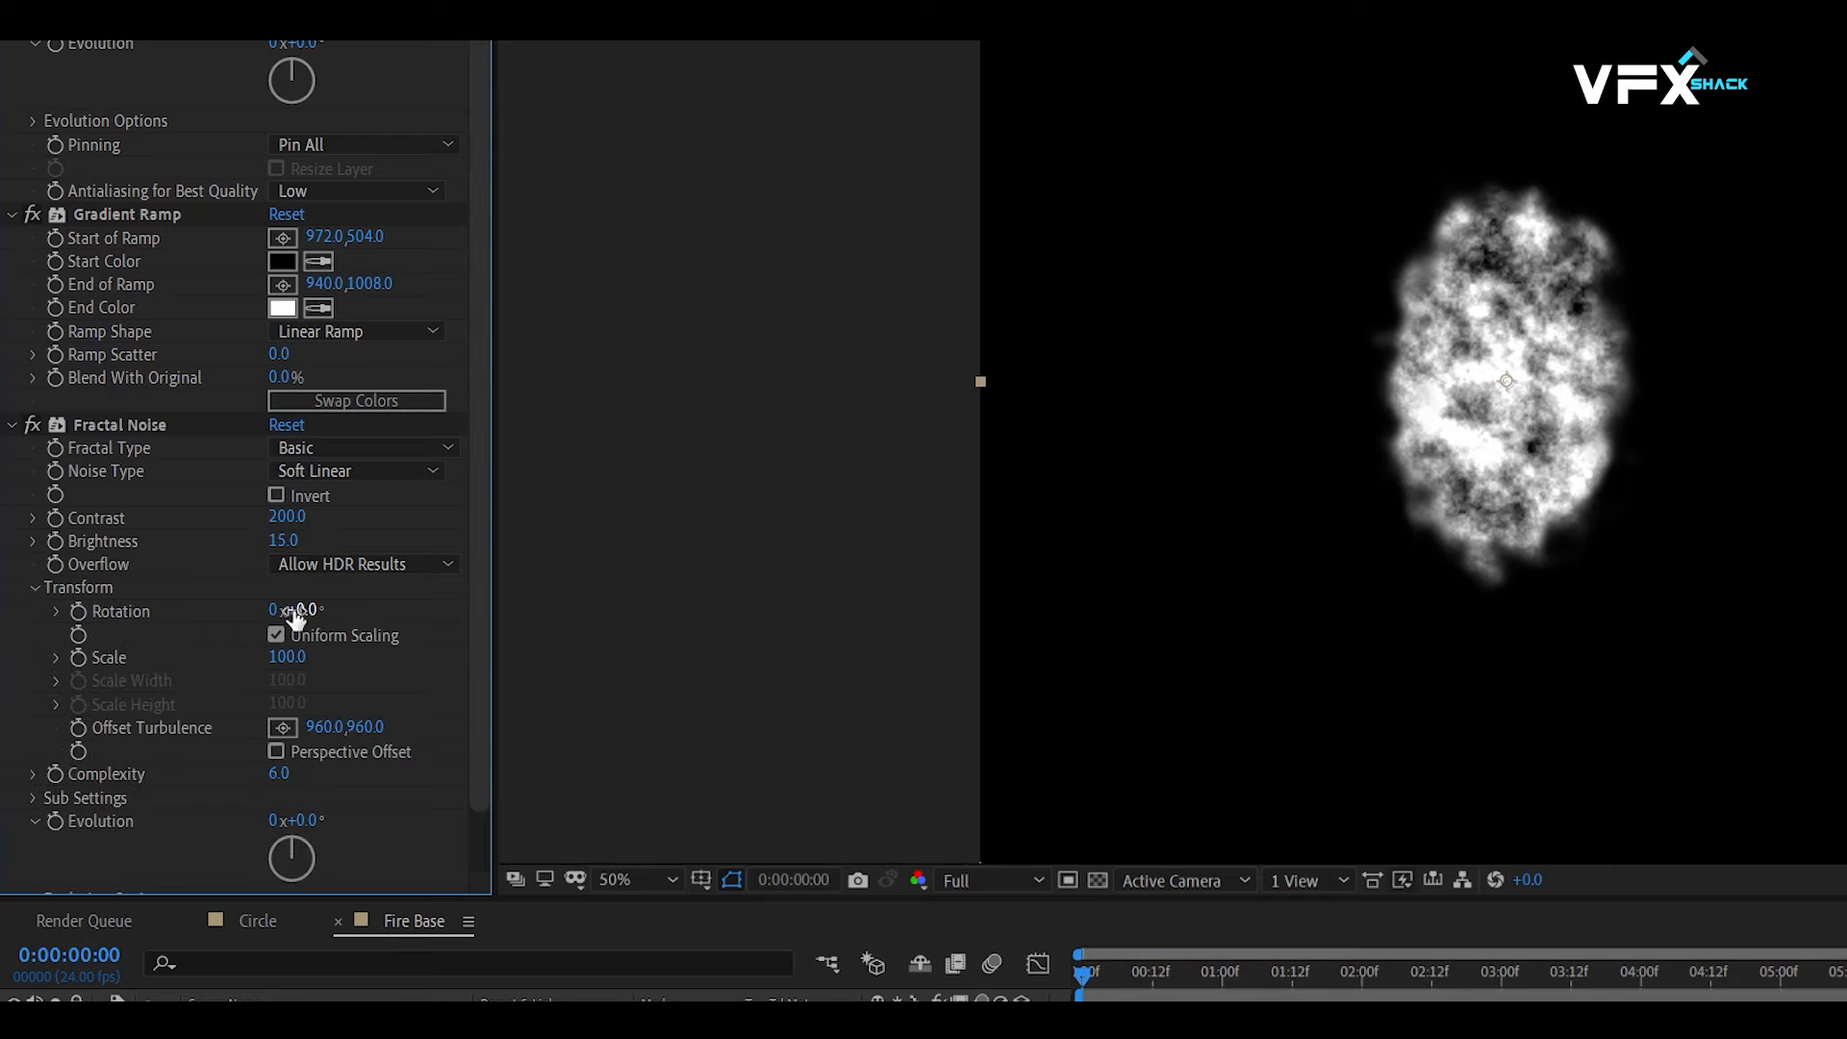
left_click(285, 657)
key("Return")
scroll(414, 659, "down", 2)
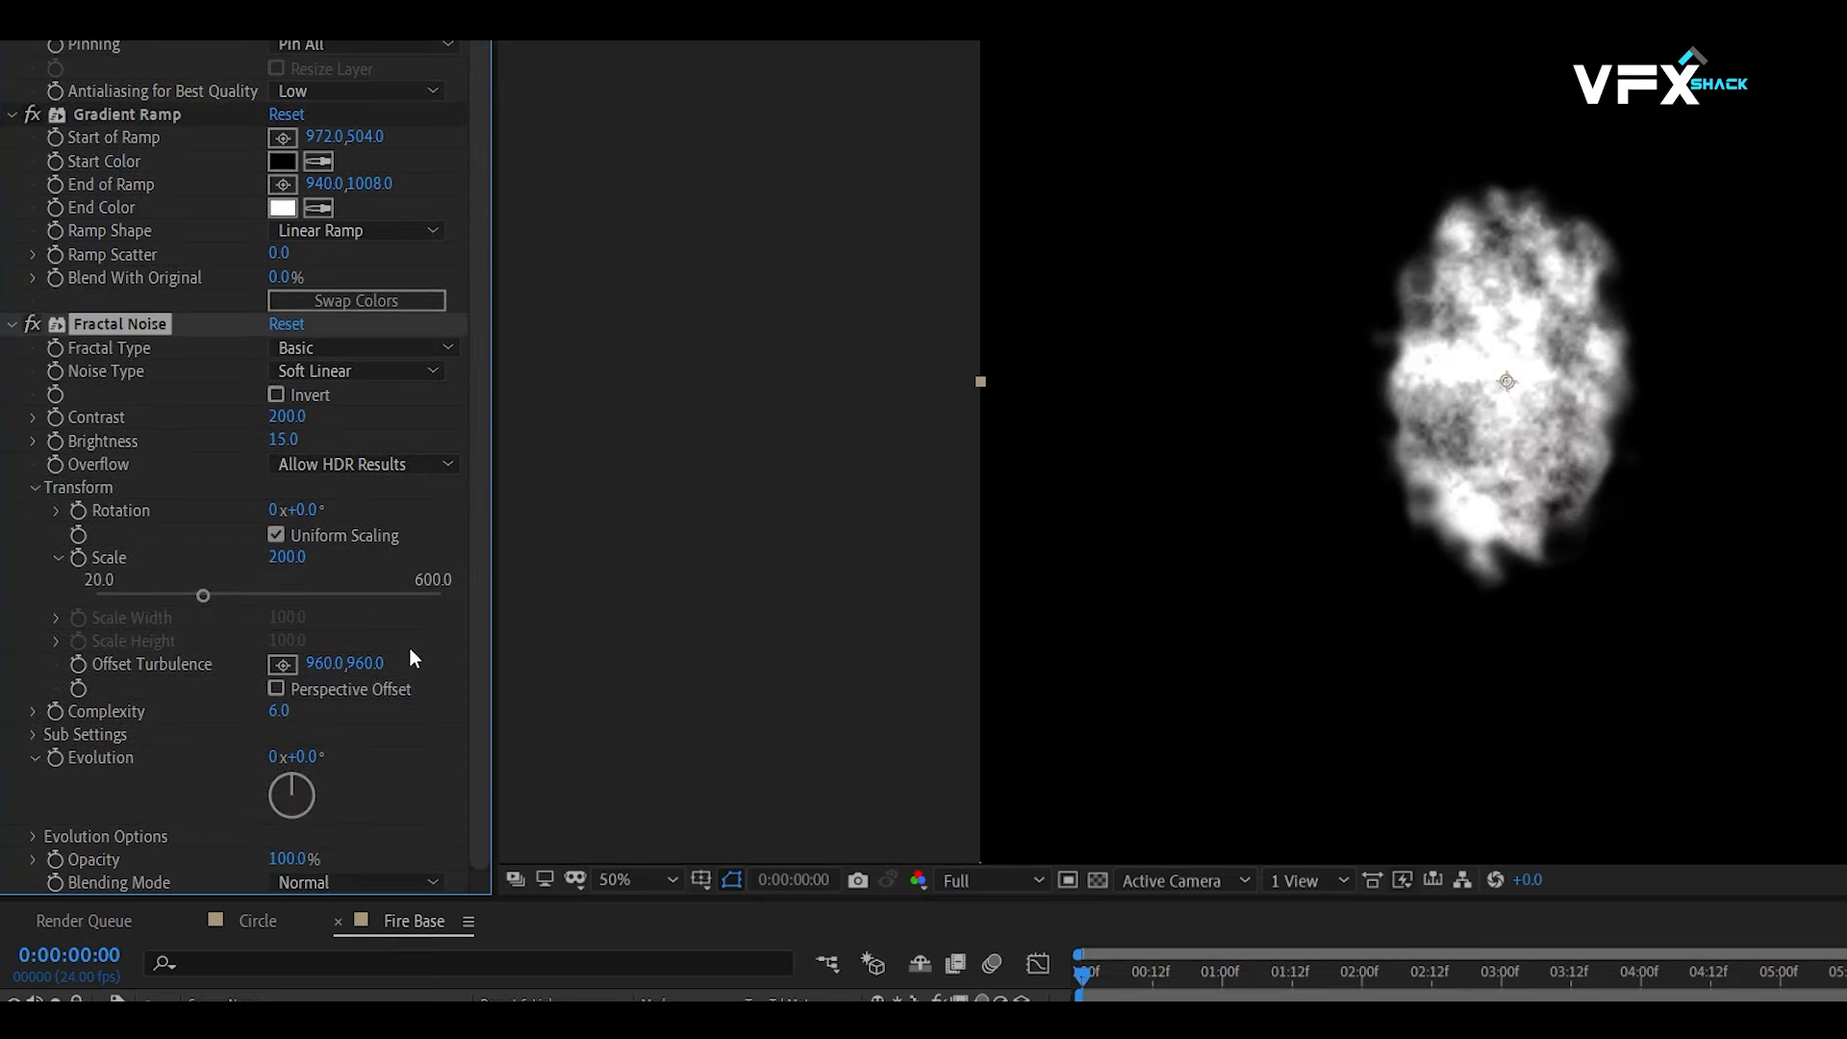
left_click(332, 883)
left_click(336, 543)
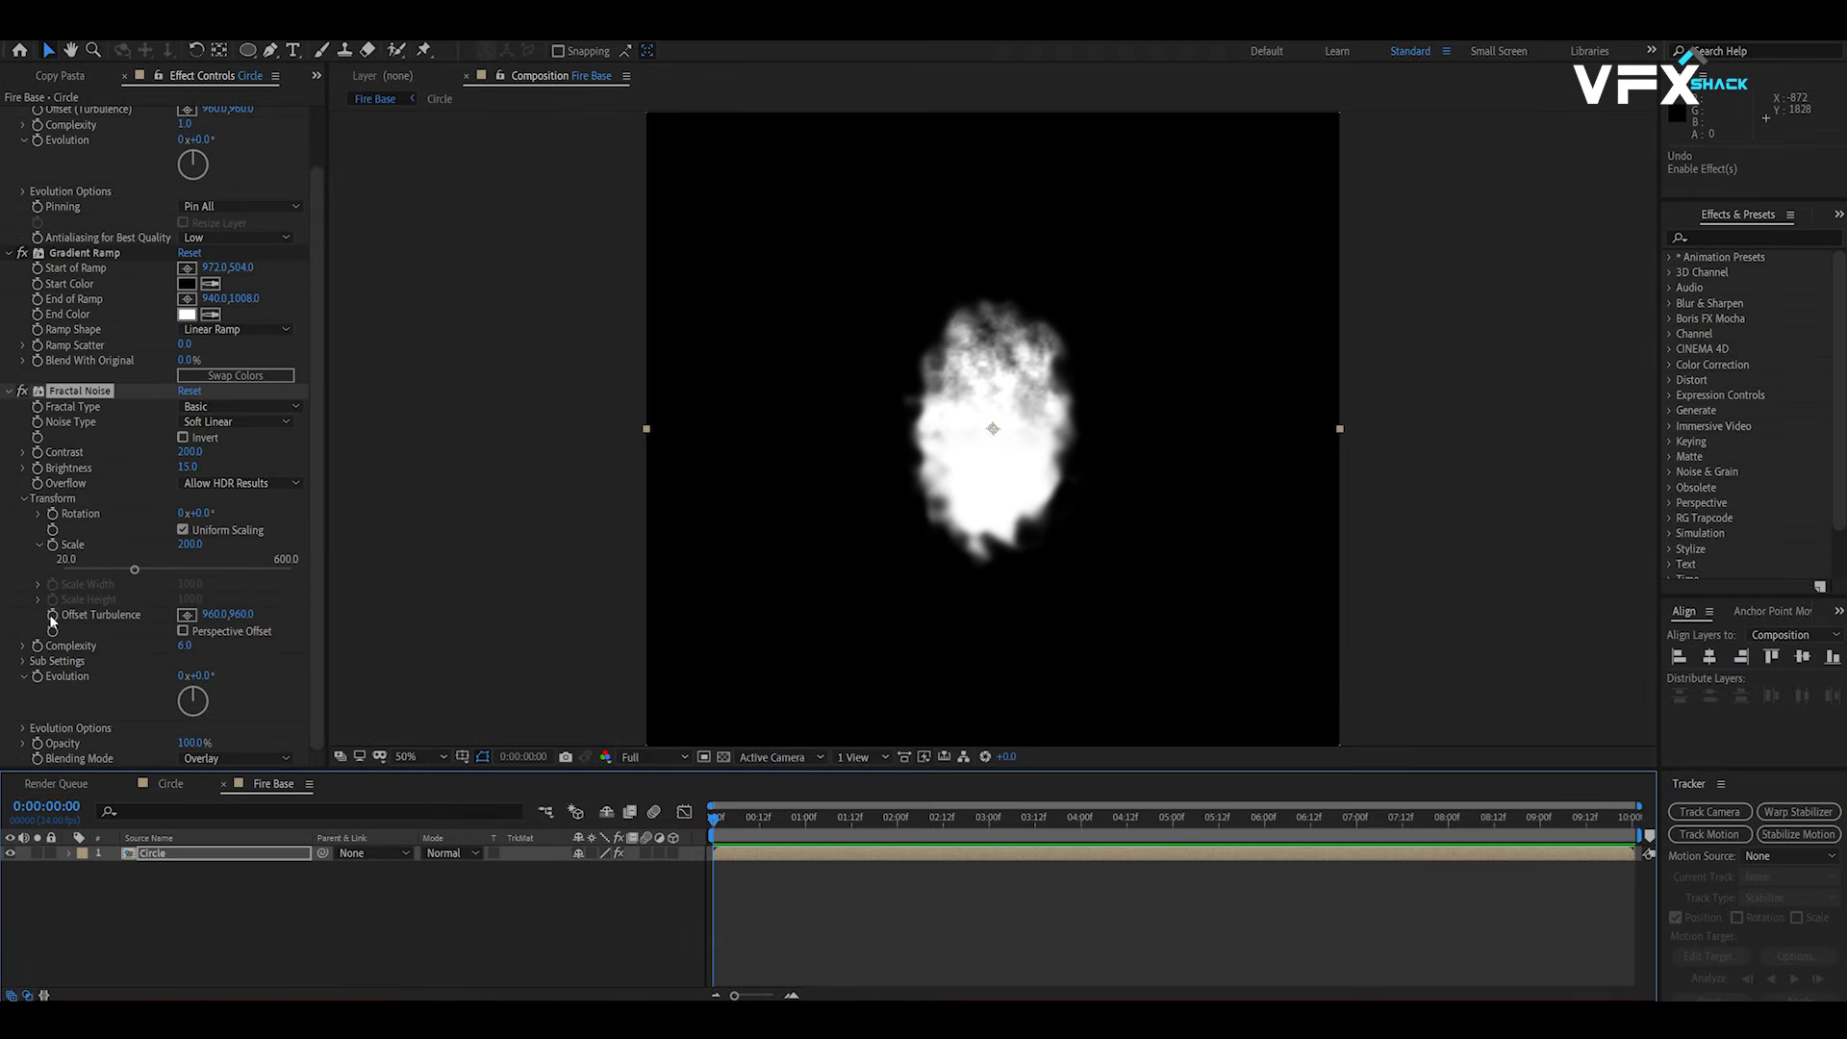
Step: Add the expression time*["0","-200"] to the Fractal Noise Offset Turbulence property
left_click(53, 616, "alt")
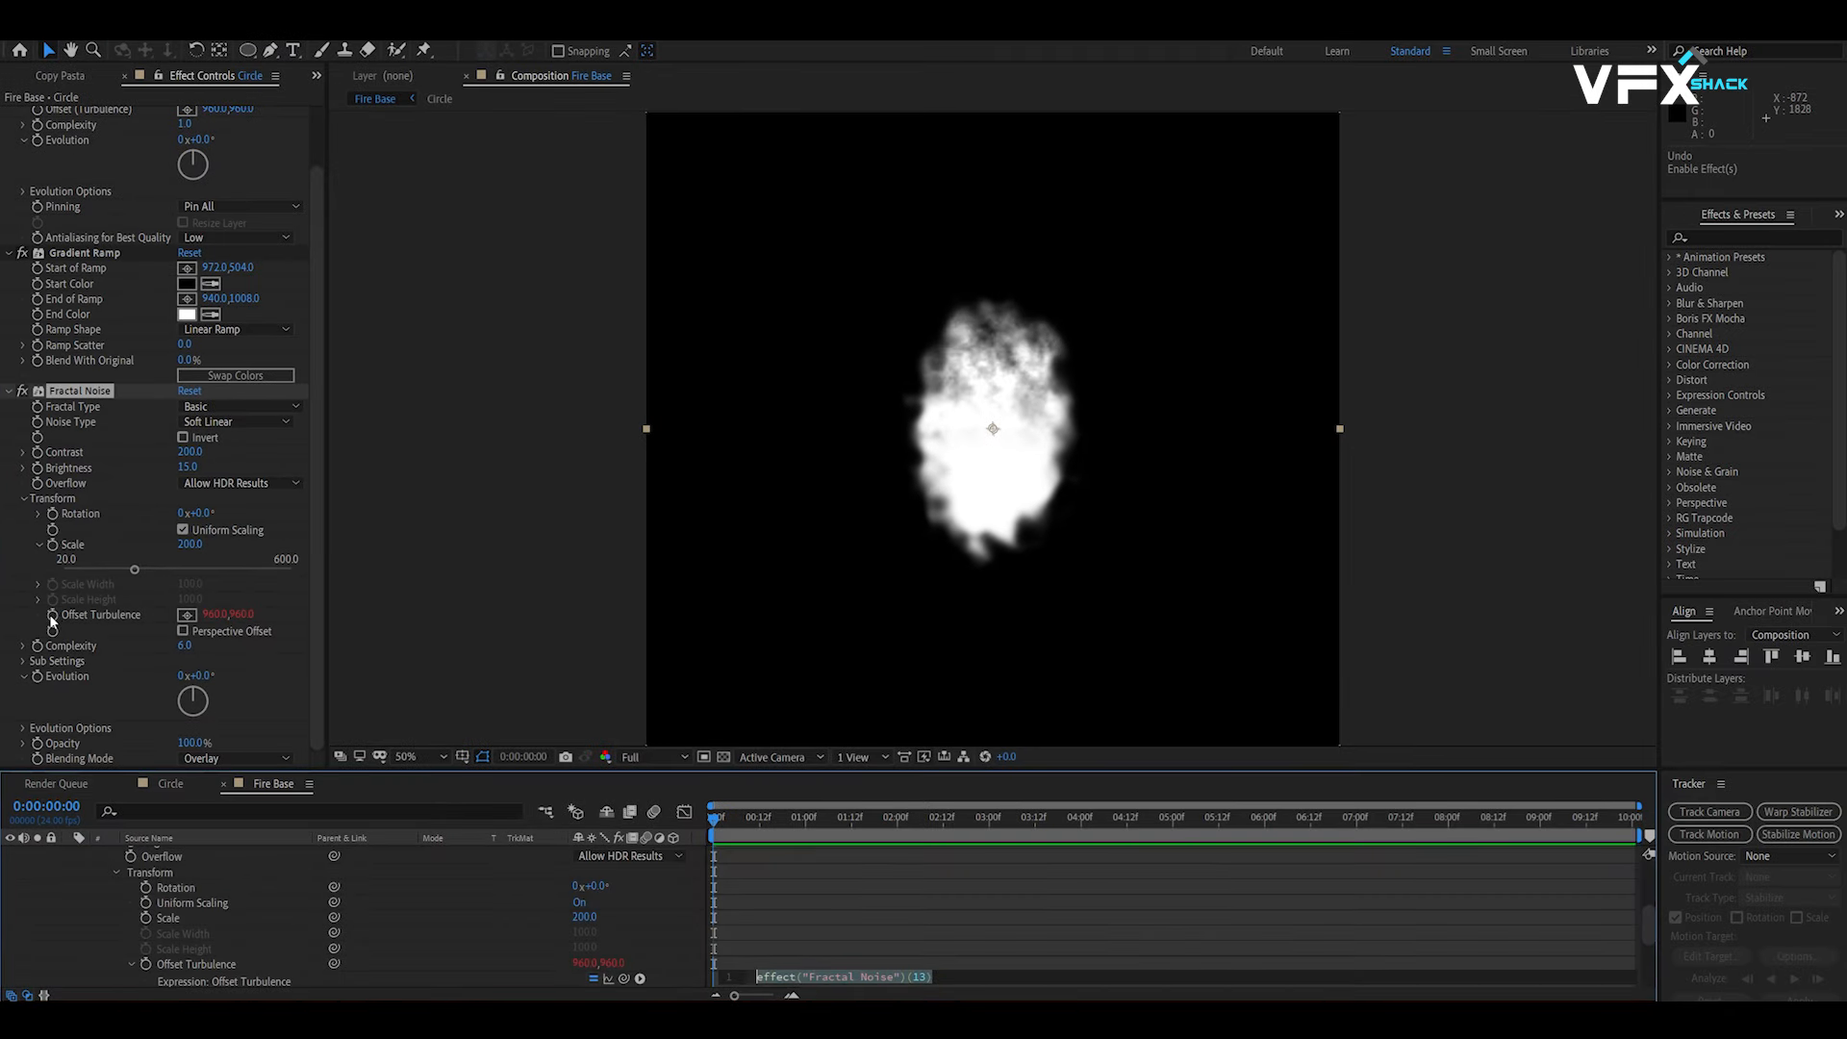
type("time*[\"\"]")
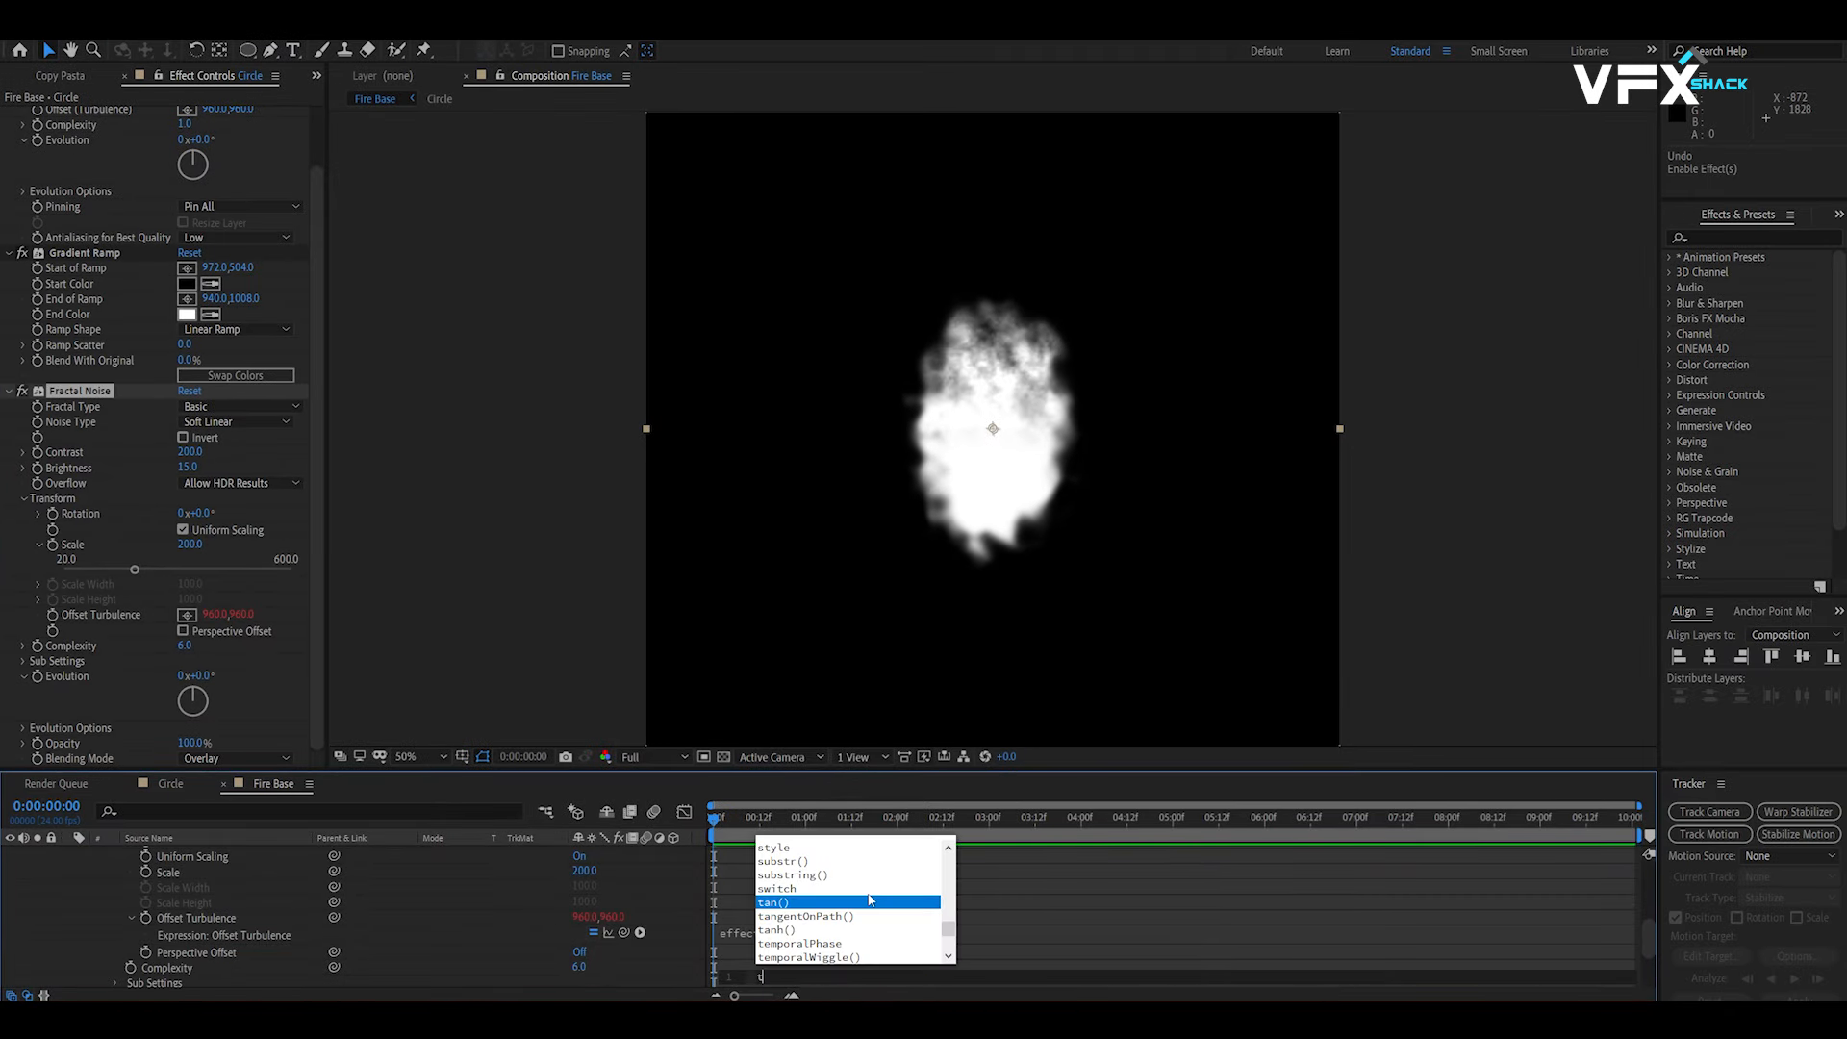
type("0\",\"-")
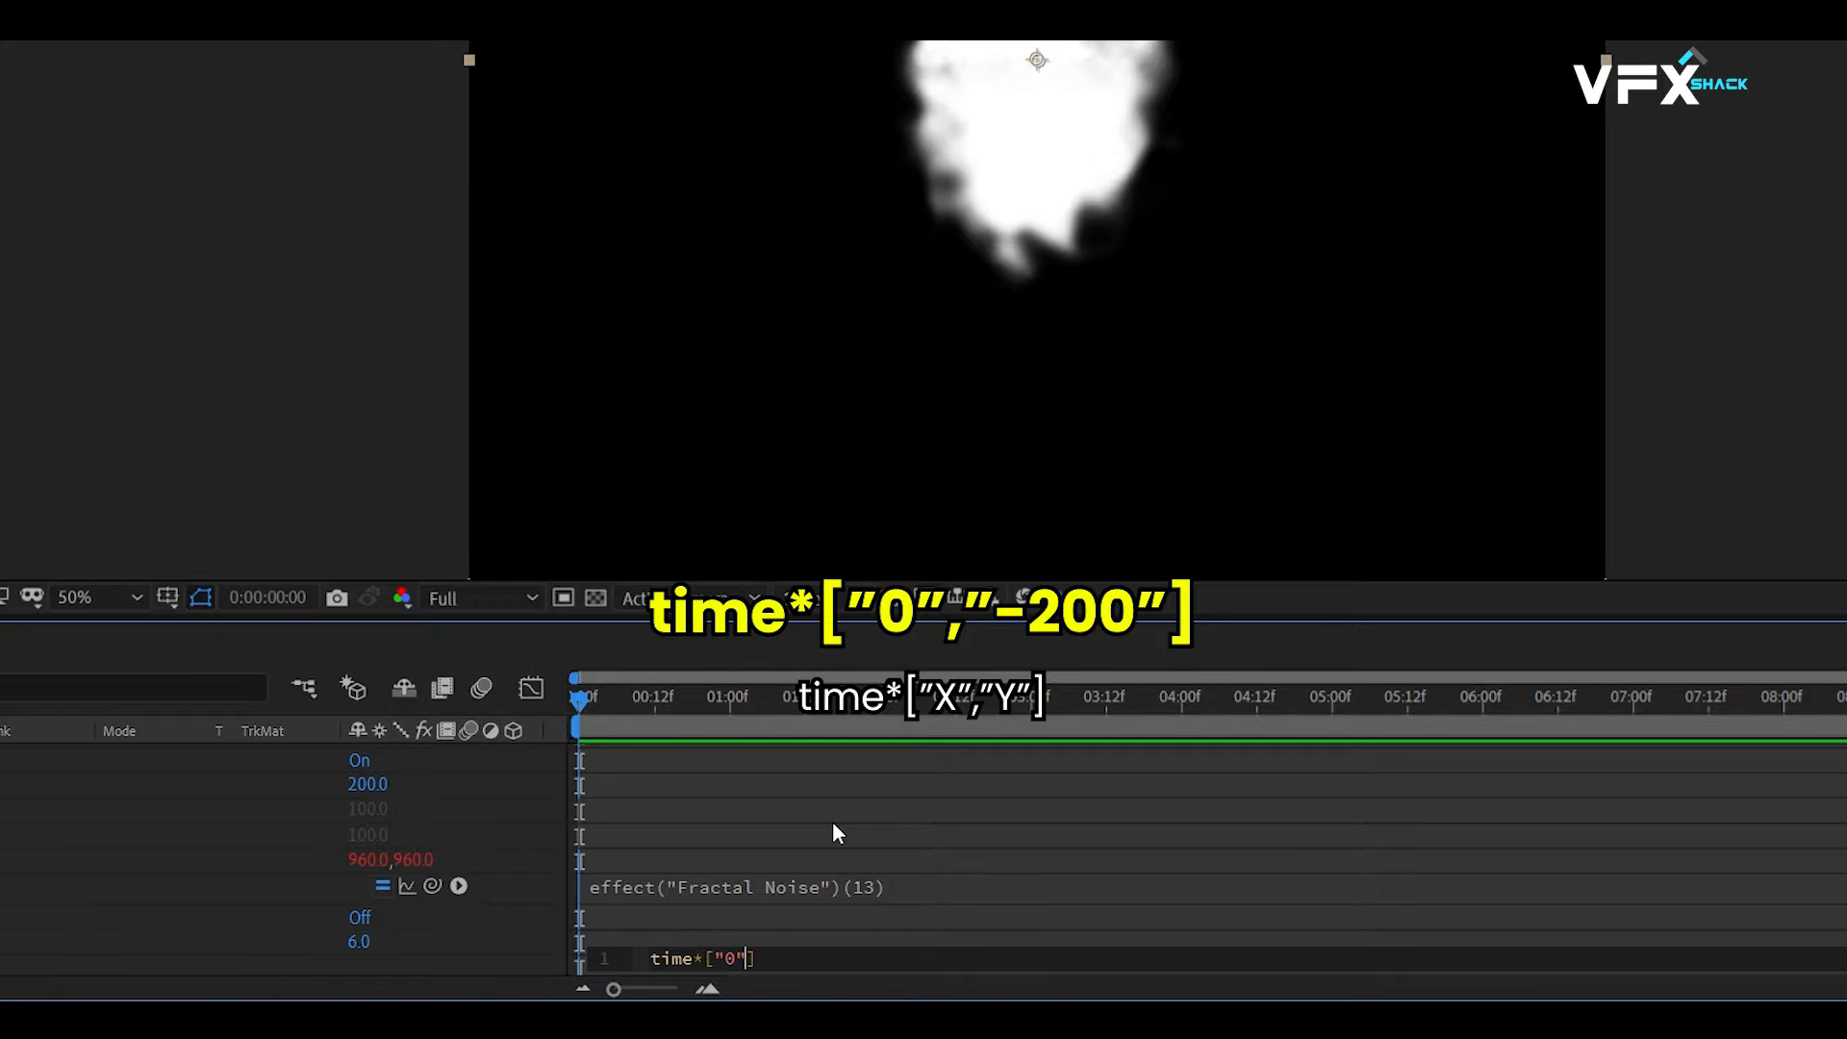
type("200")
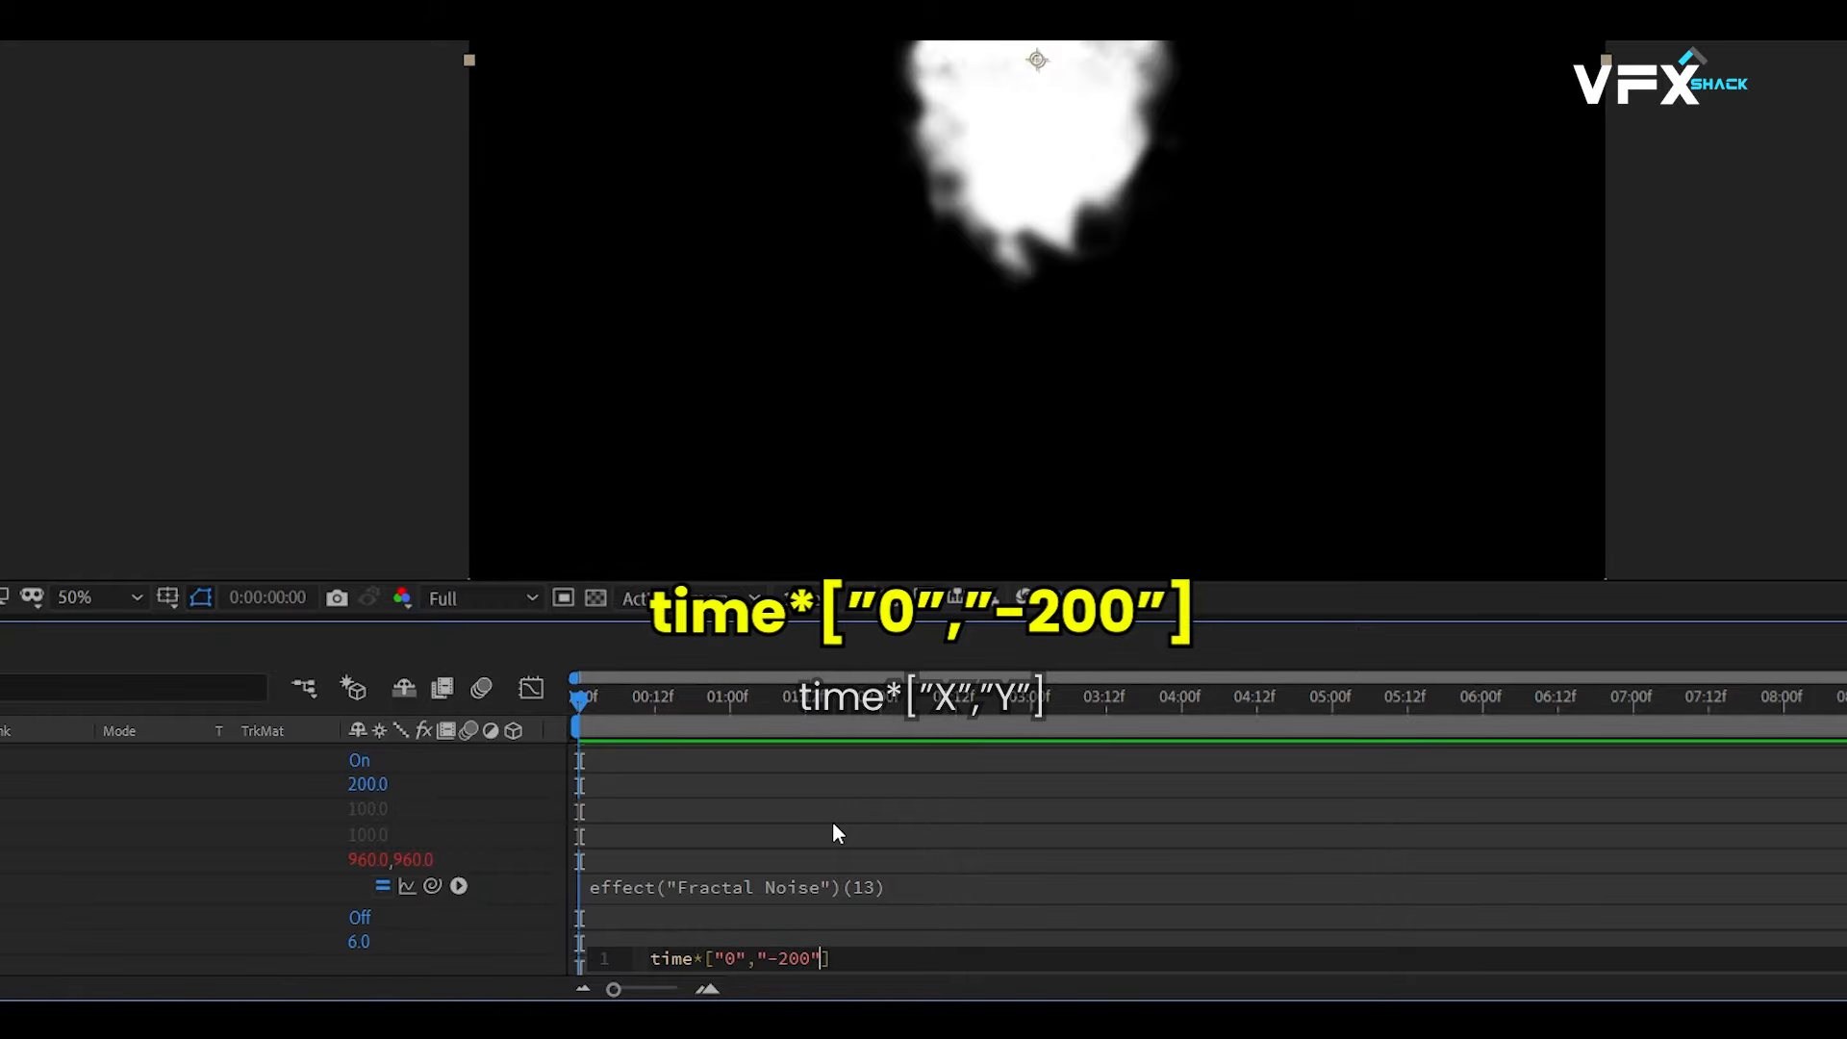
left_click(839, 874)
Step: Scrub through the timeline and play the moving noise from the first frame
left_click_drag(615, 700, 797, 712)
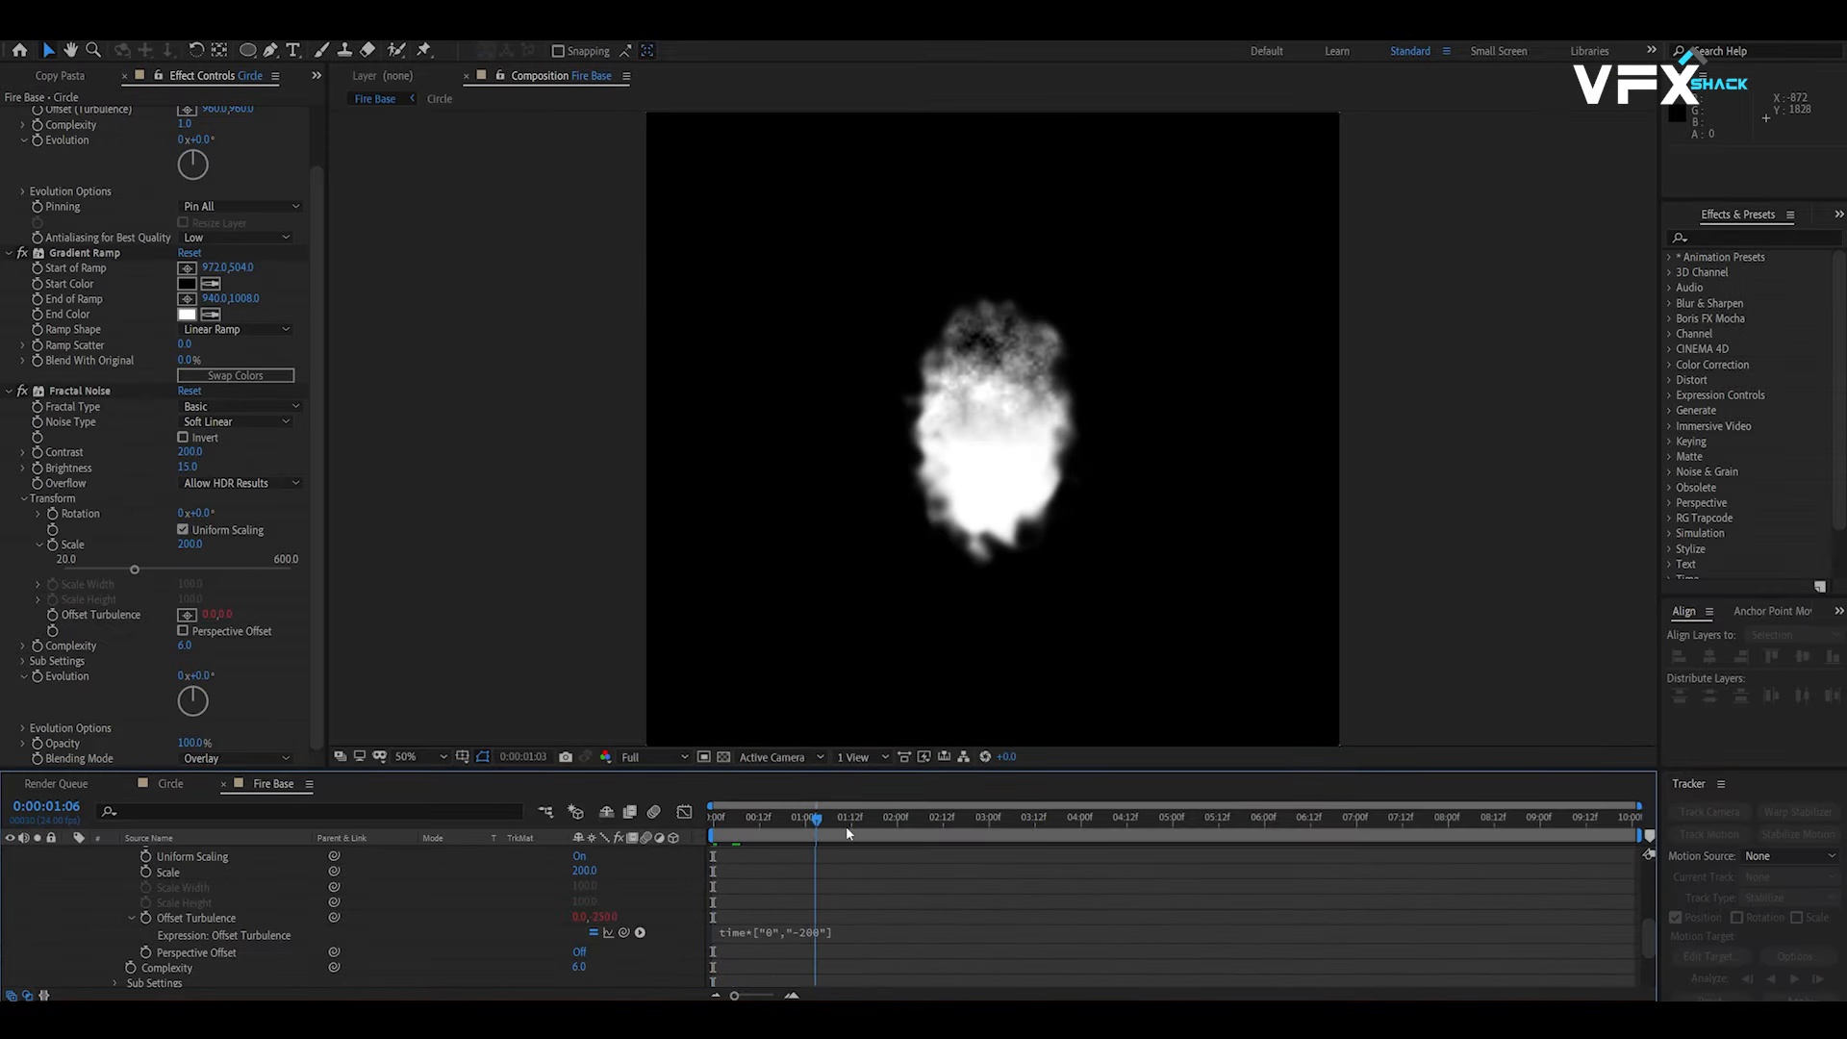
left_click_drag(847, 827, 526, 812)
key("space")
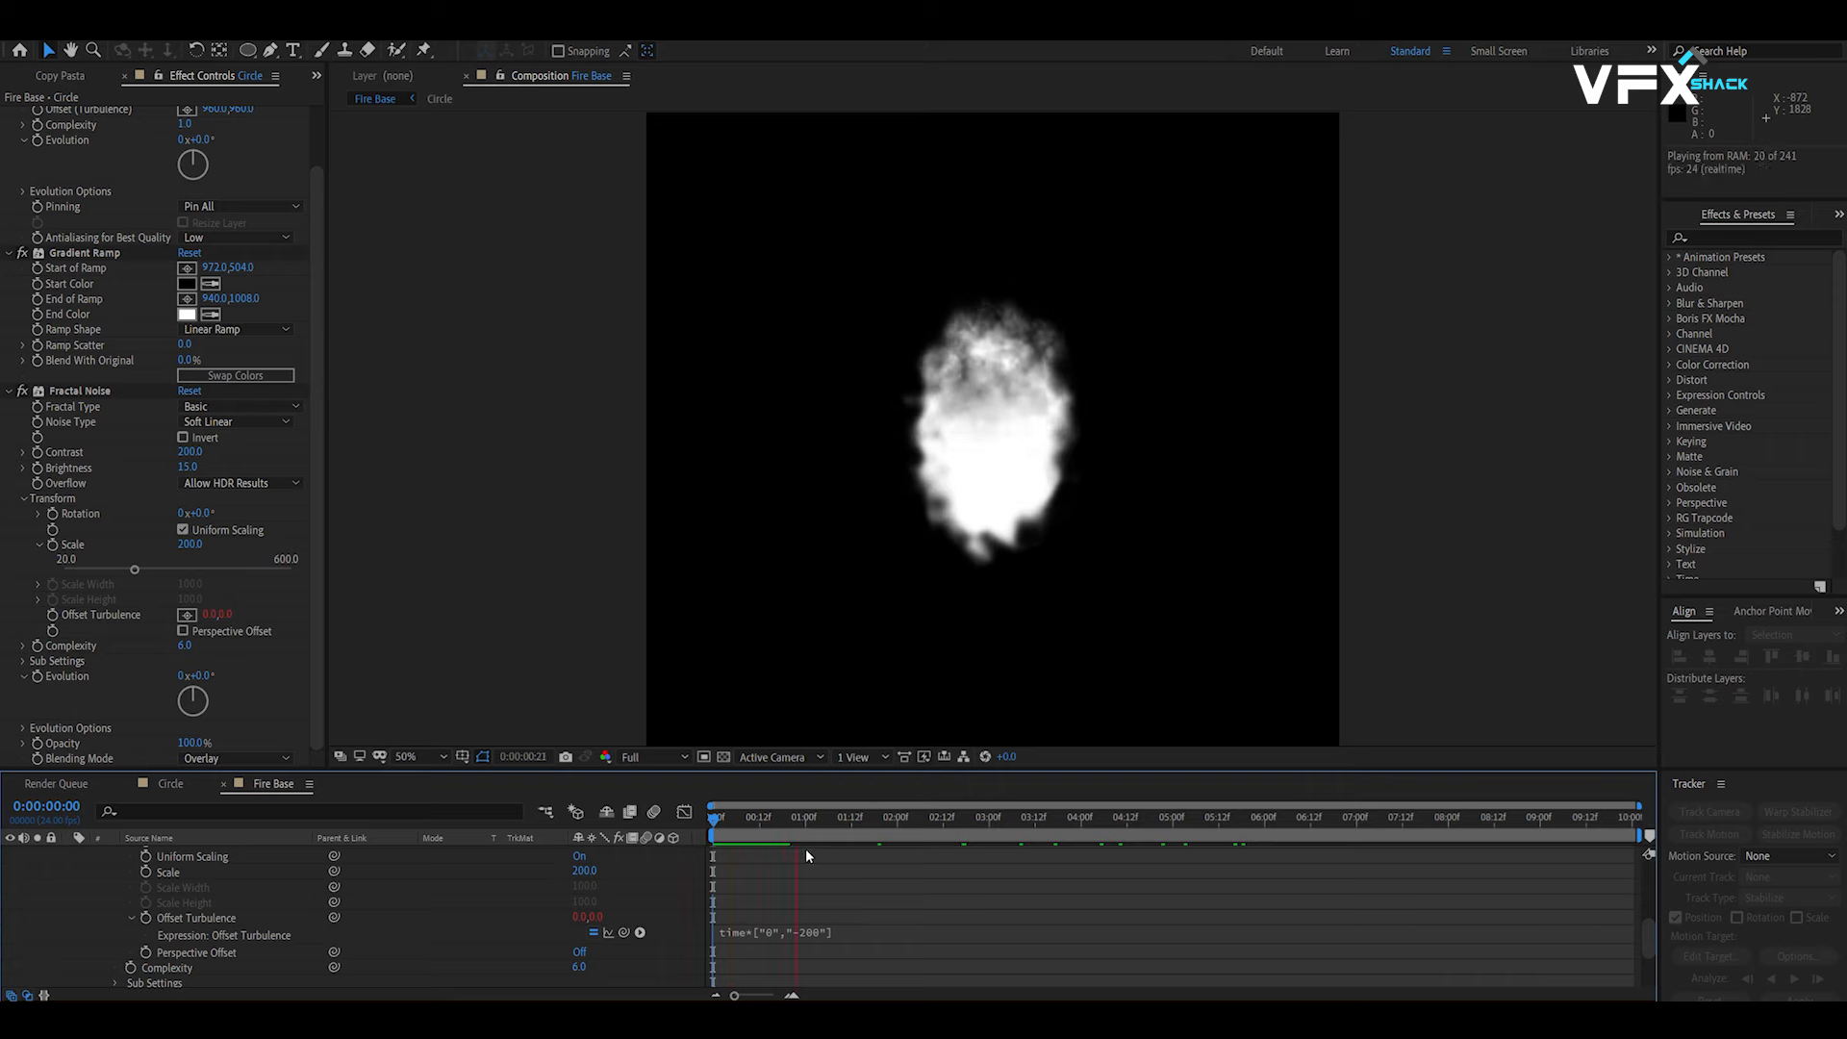
key("space")
Step: Reduce the Circle layer's expanded timeline properties to only those with expressions
scroll(171, 887, "up", 5)
left_click(70, 853)
left_click(181, 855)
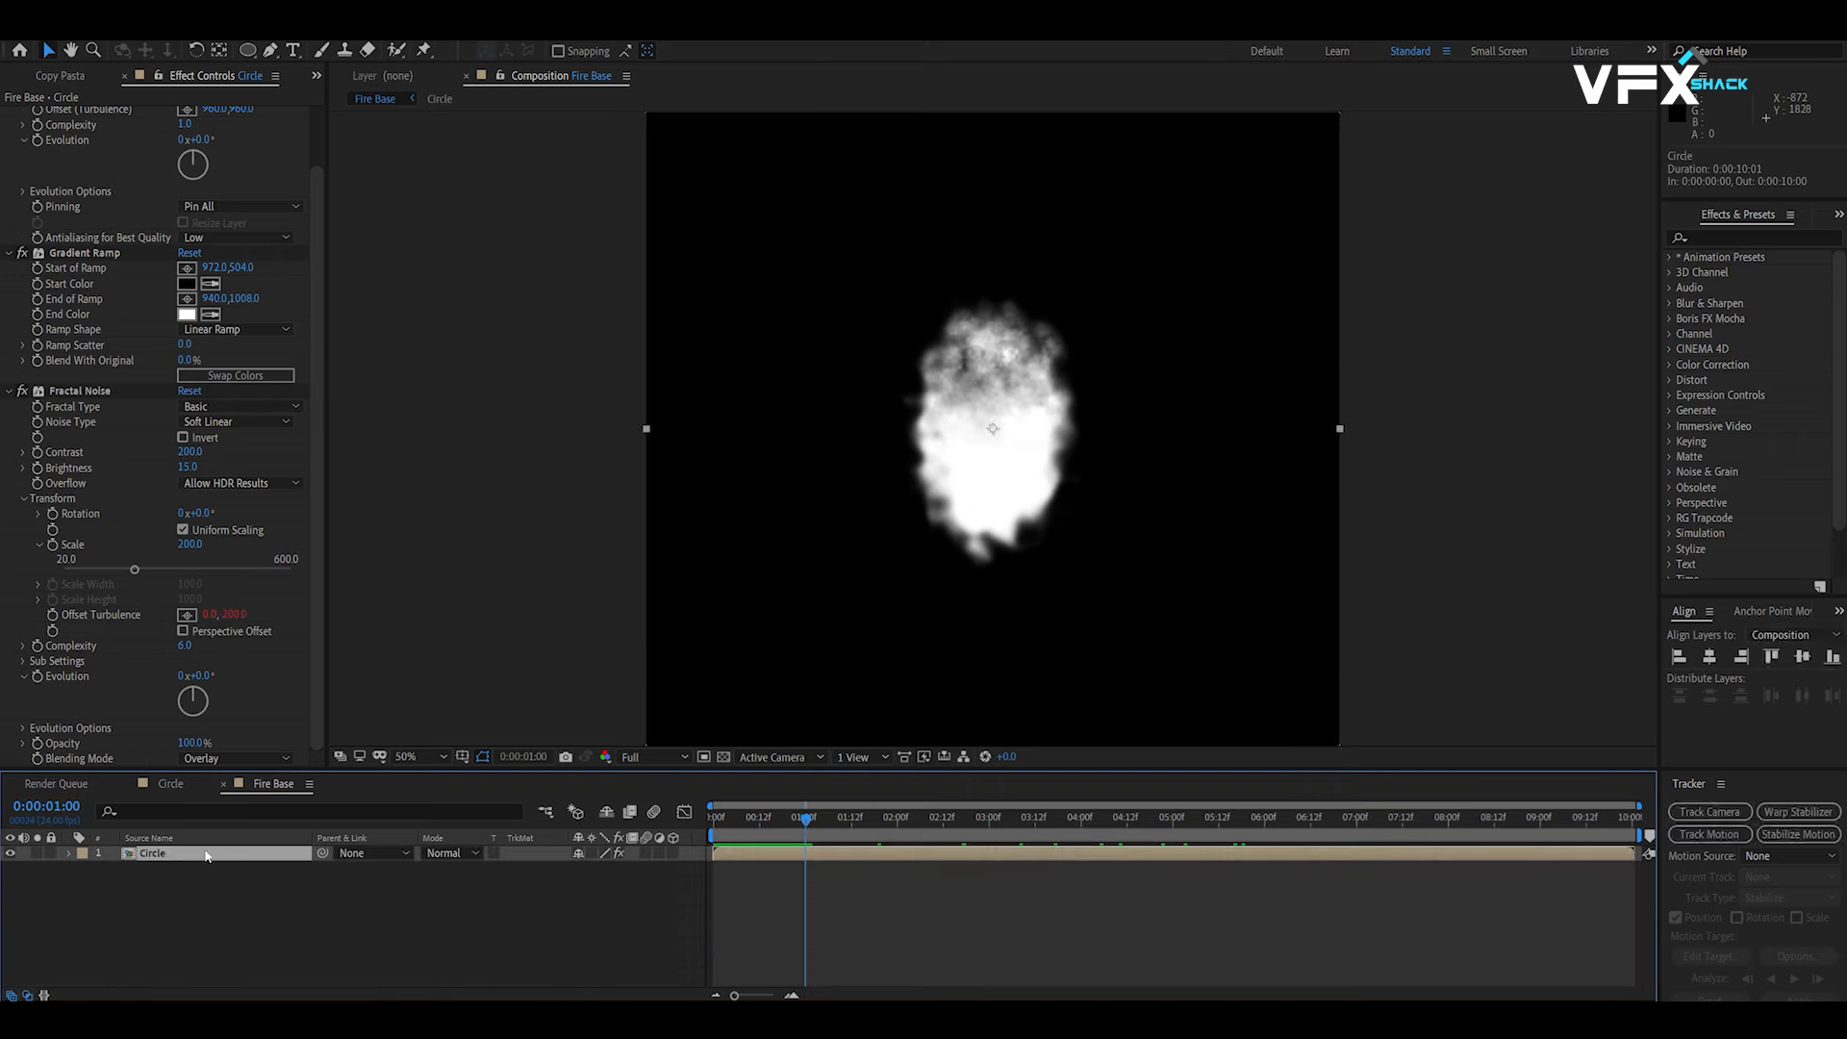
key("e")
key("e")
Step: Find Turbulent Displace and add a second instance to the Circle layer below Fractal Noise
left_click(1742, 237)
type("displac")
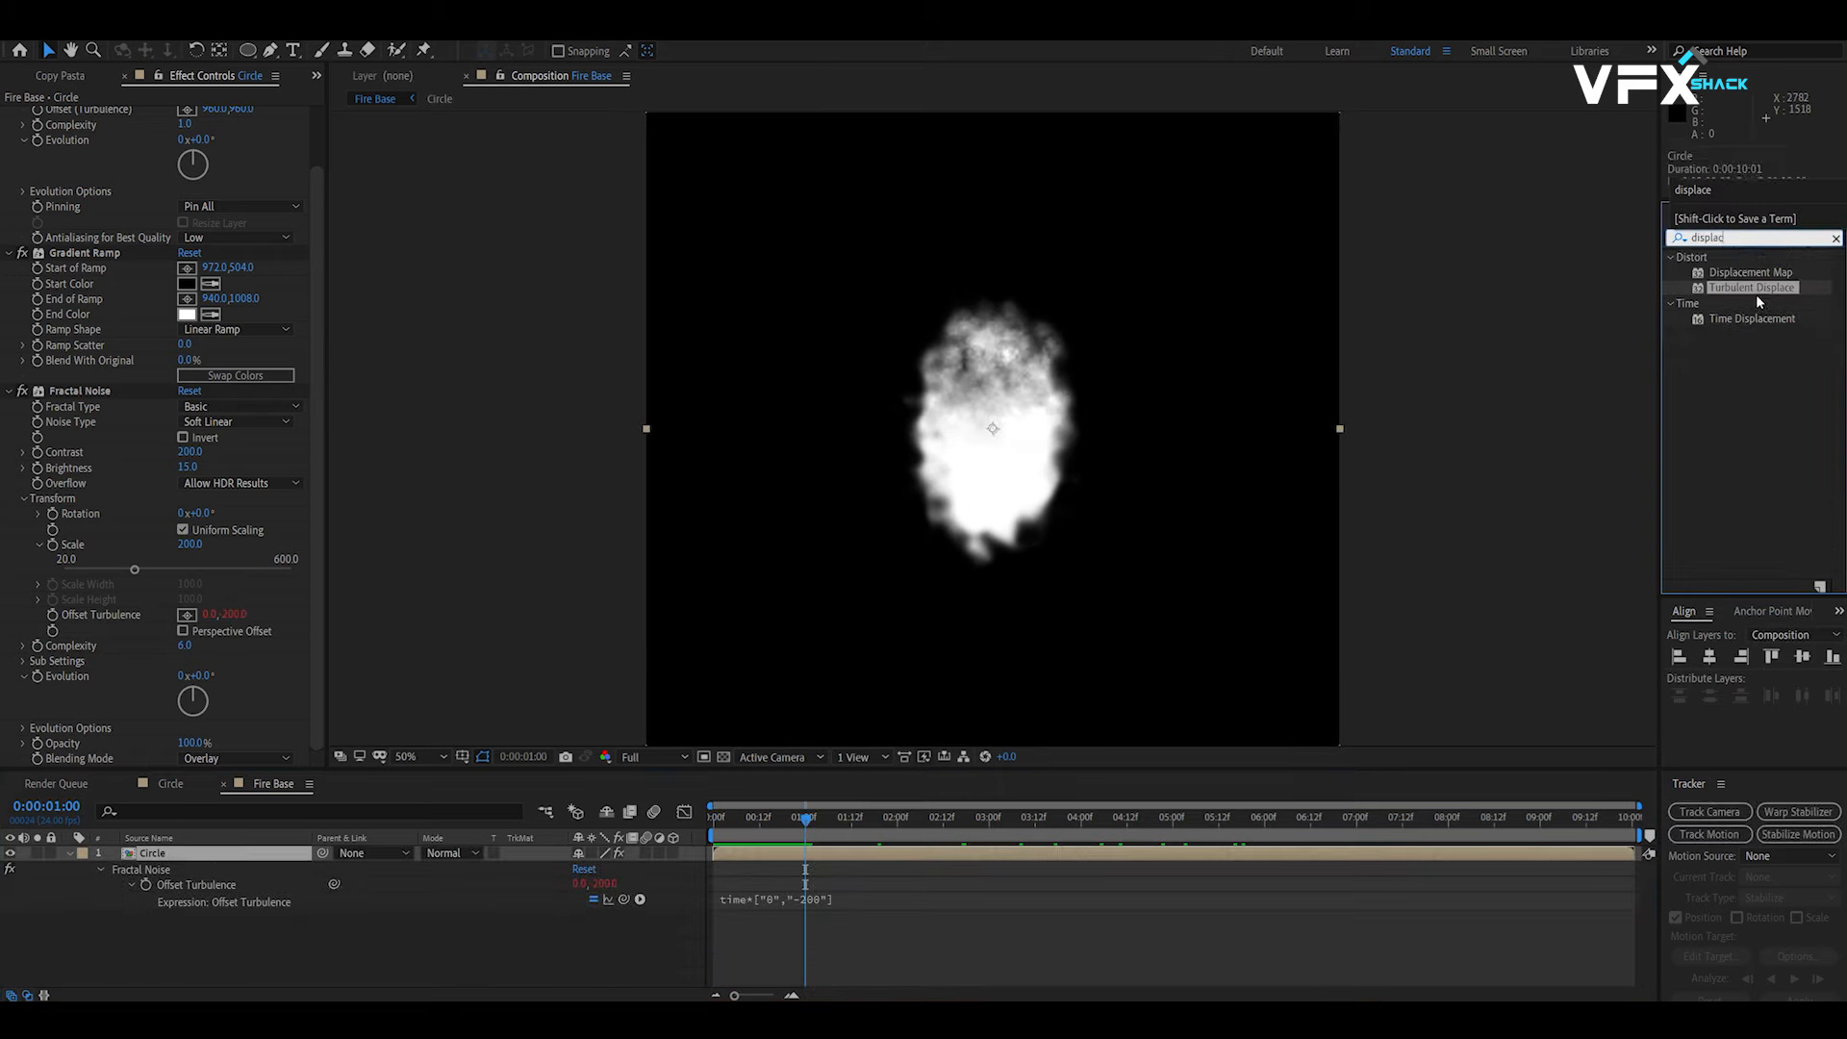
left_click_drag(1752, 288, 97, 640)
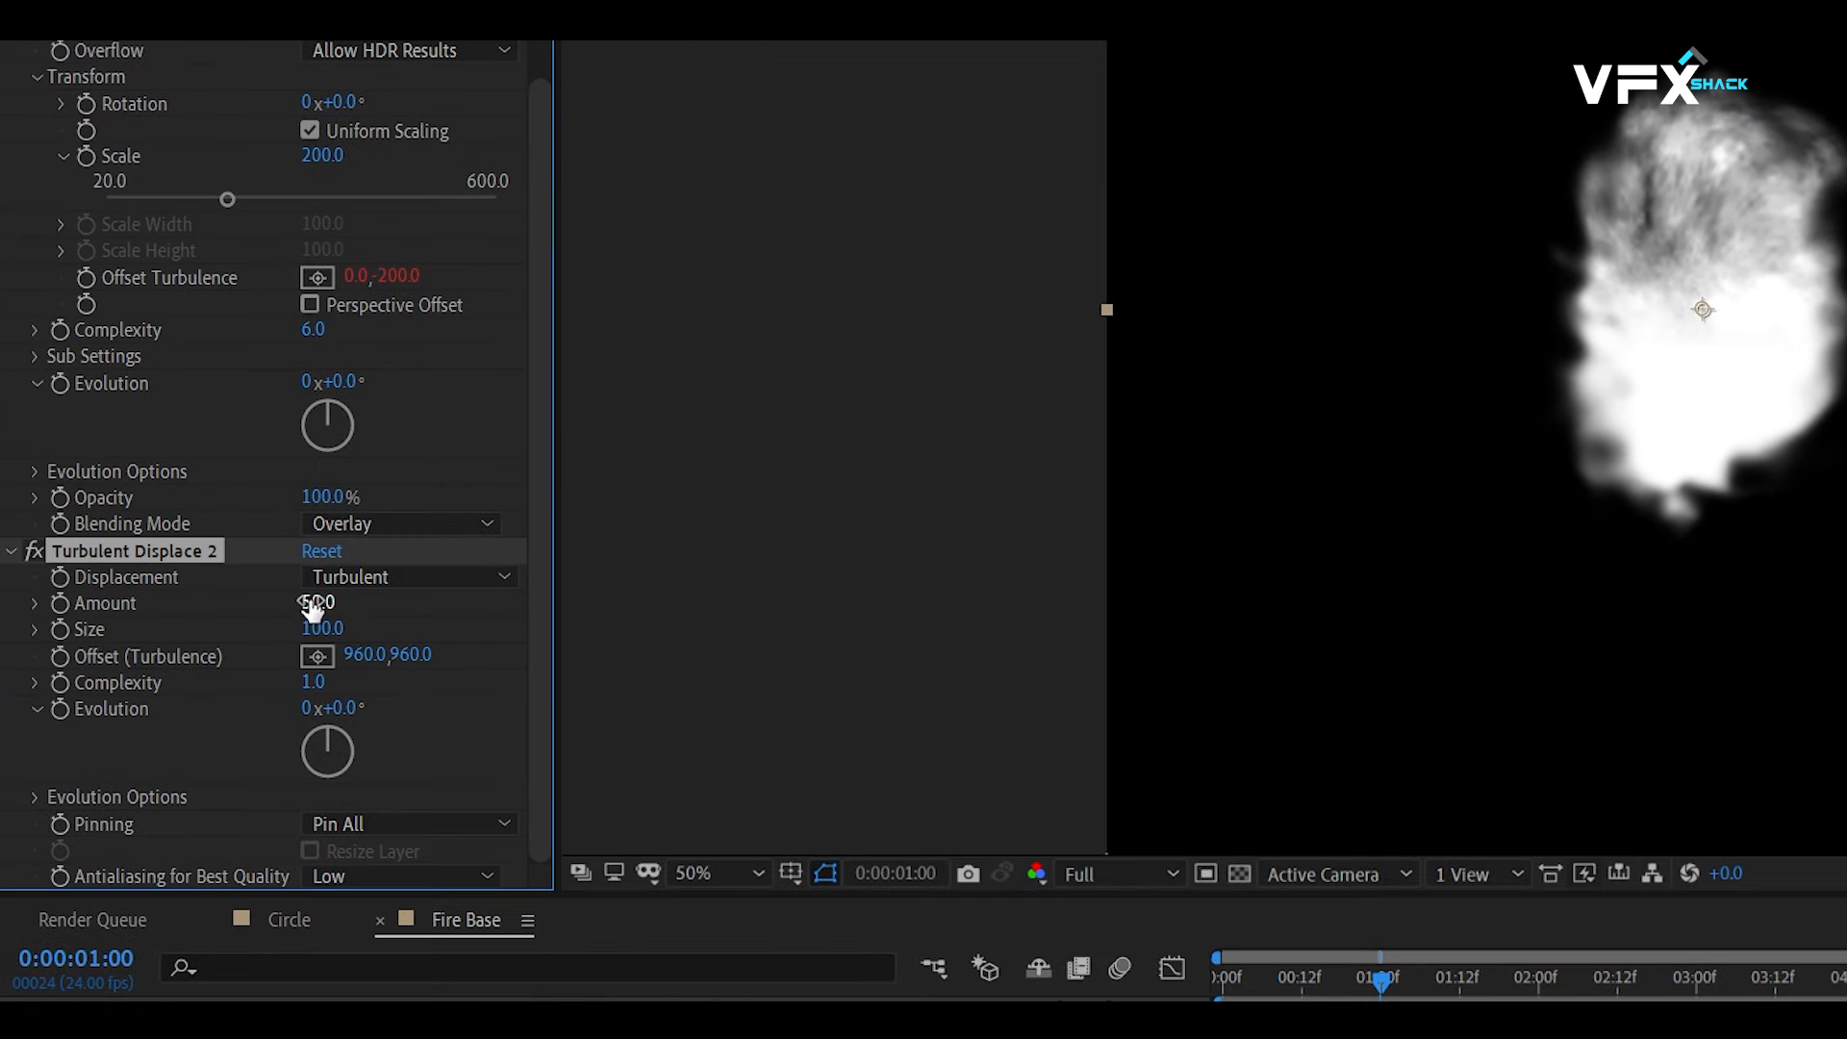
Step: Set the second Turbulent Displace's amount to 200 and size to 8
left_click(314, 603)
type("2")
key("Return")
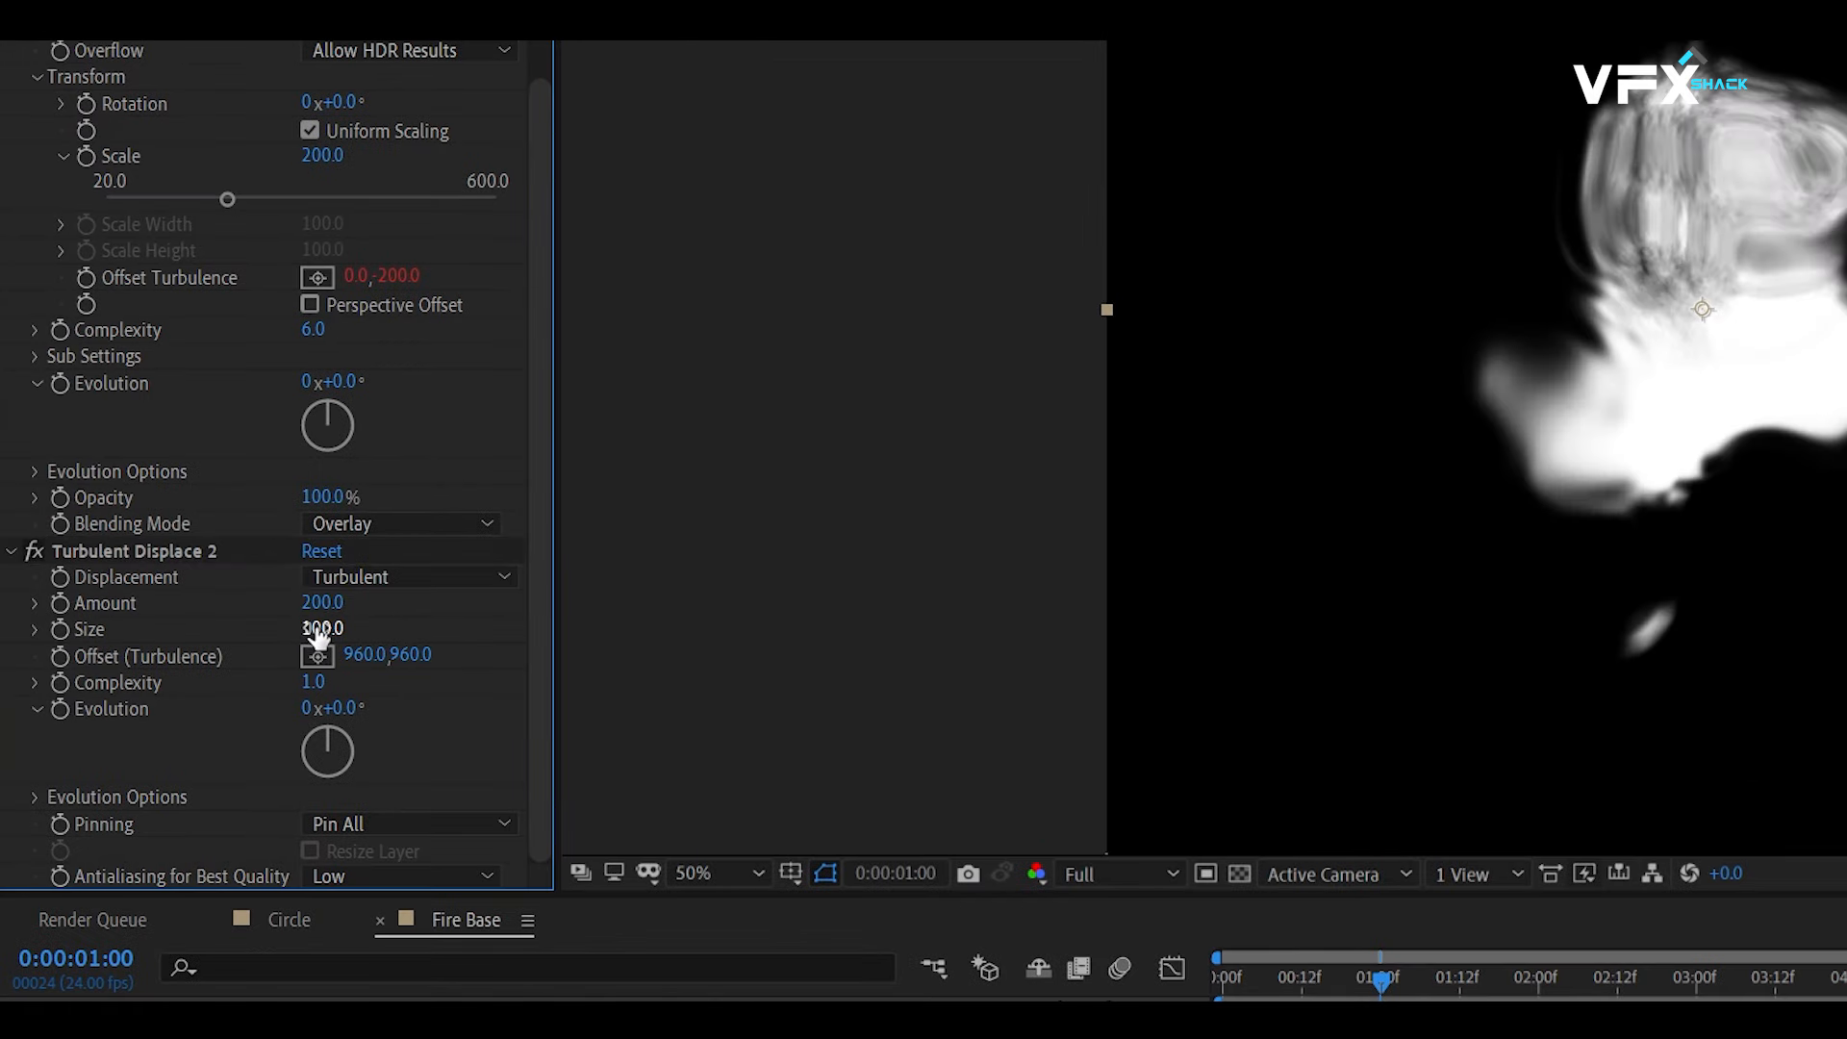
left_click(320, 630)
type("8")
left_click(231, 739)
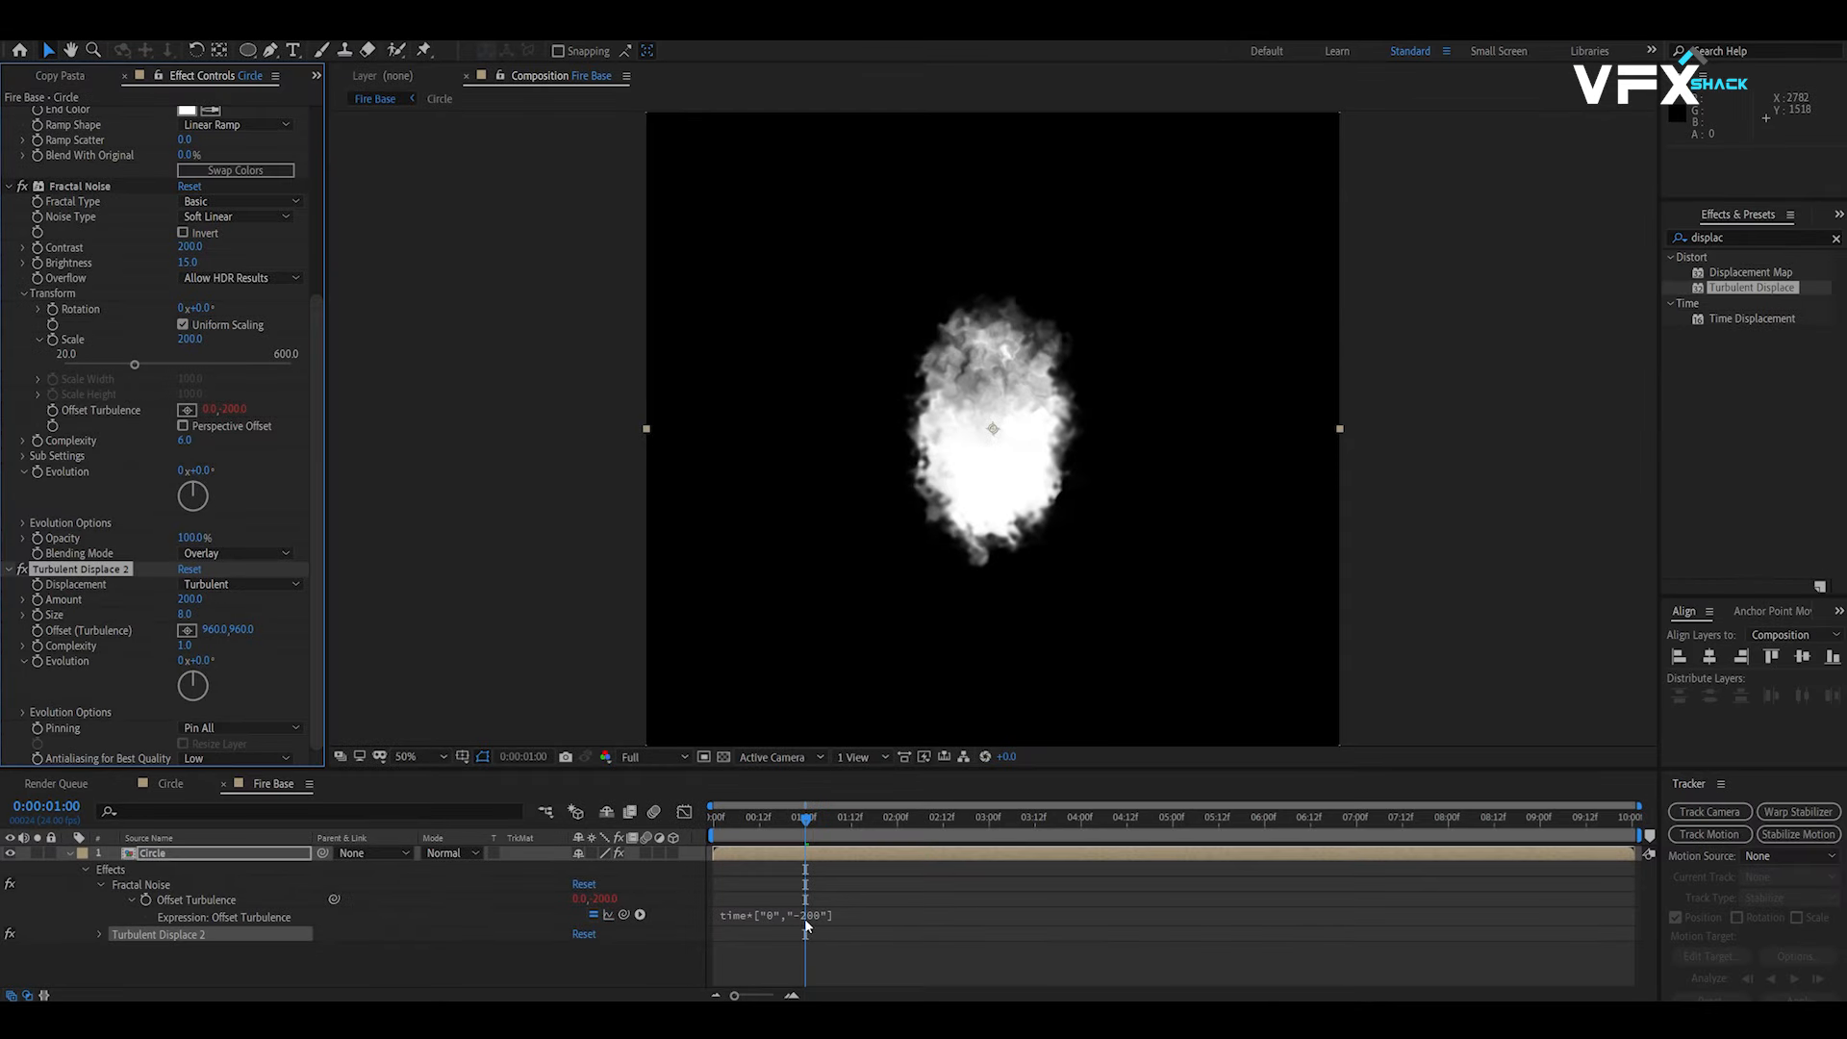
Step: Copy the Offset Turbulence expression time*["0","-200"] to the second Turbulent Displace's Offset (Turbulence) property
left_click(859, 915)
key("ctrl+c")
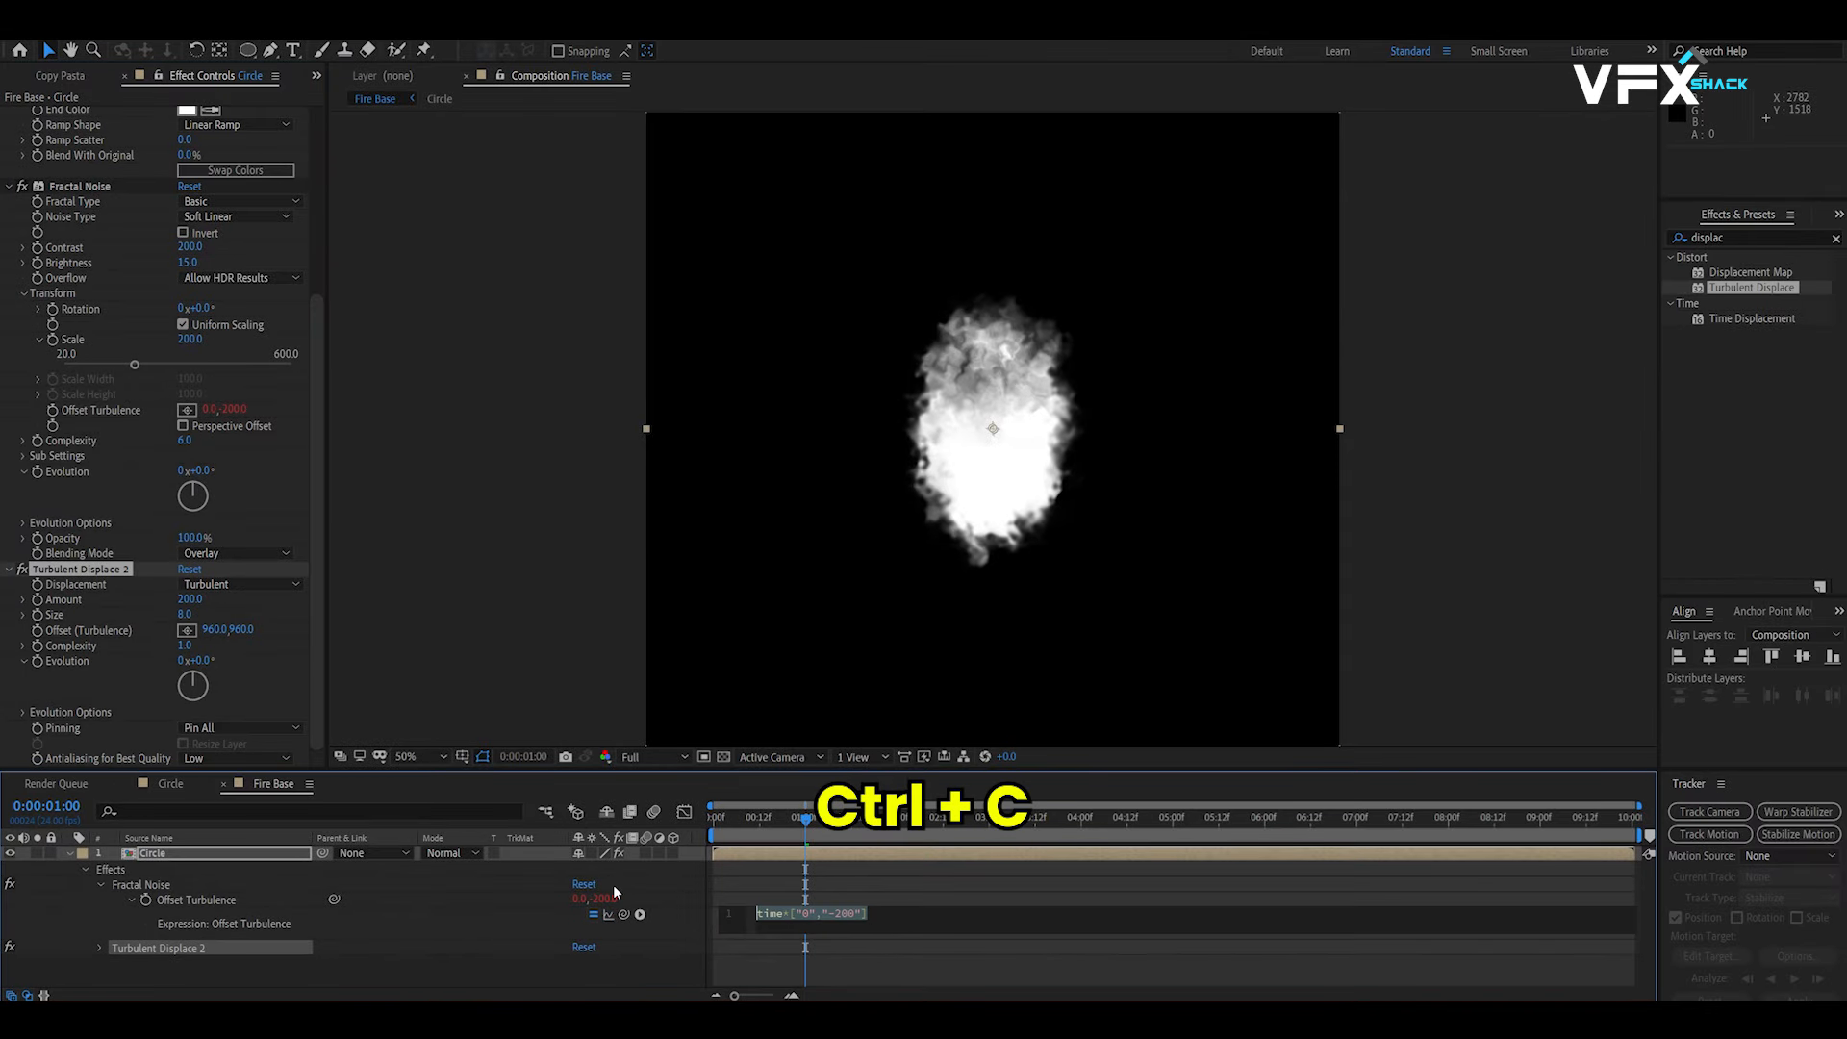
left_click(36, 631, "alt")
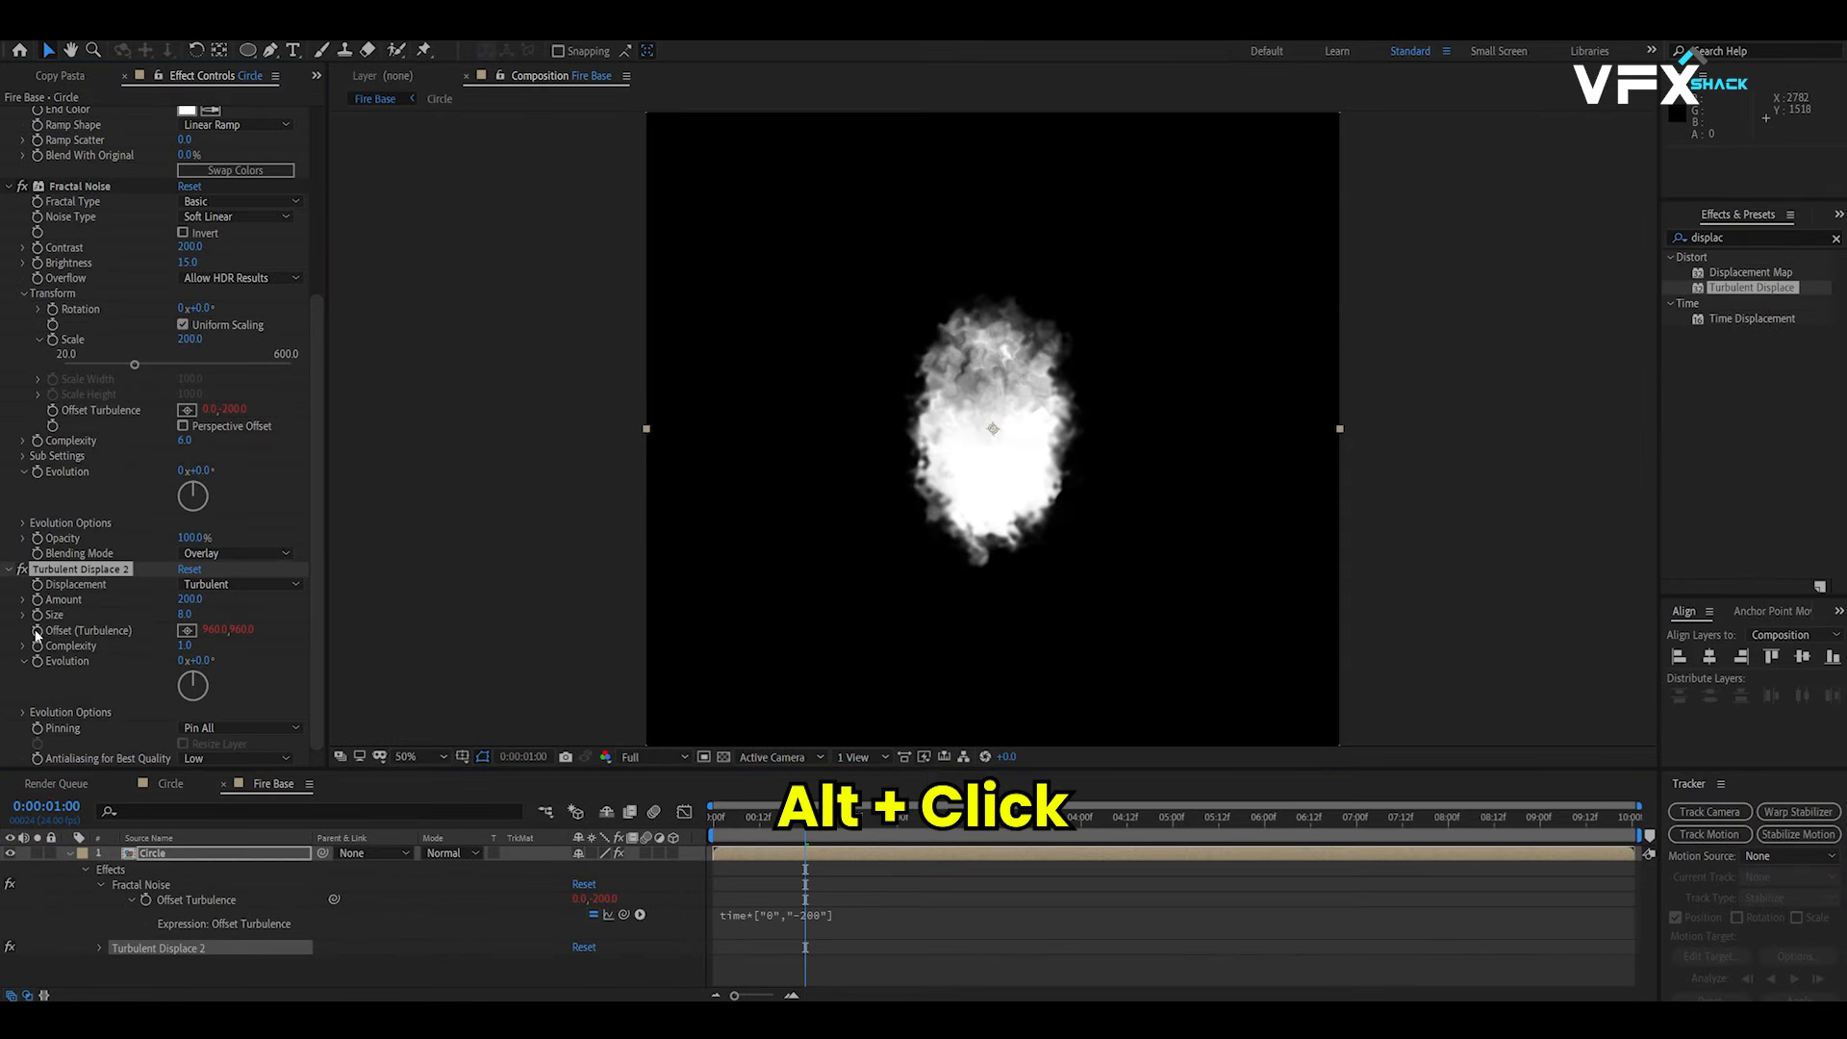
key("ctrl+v")
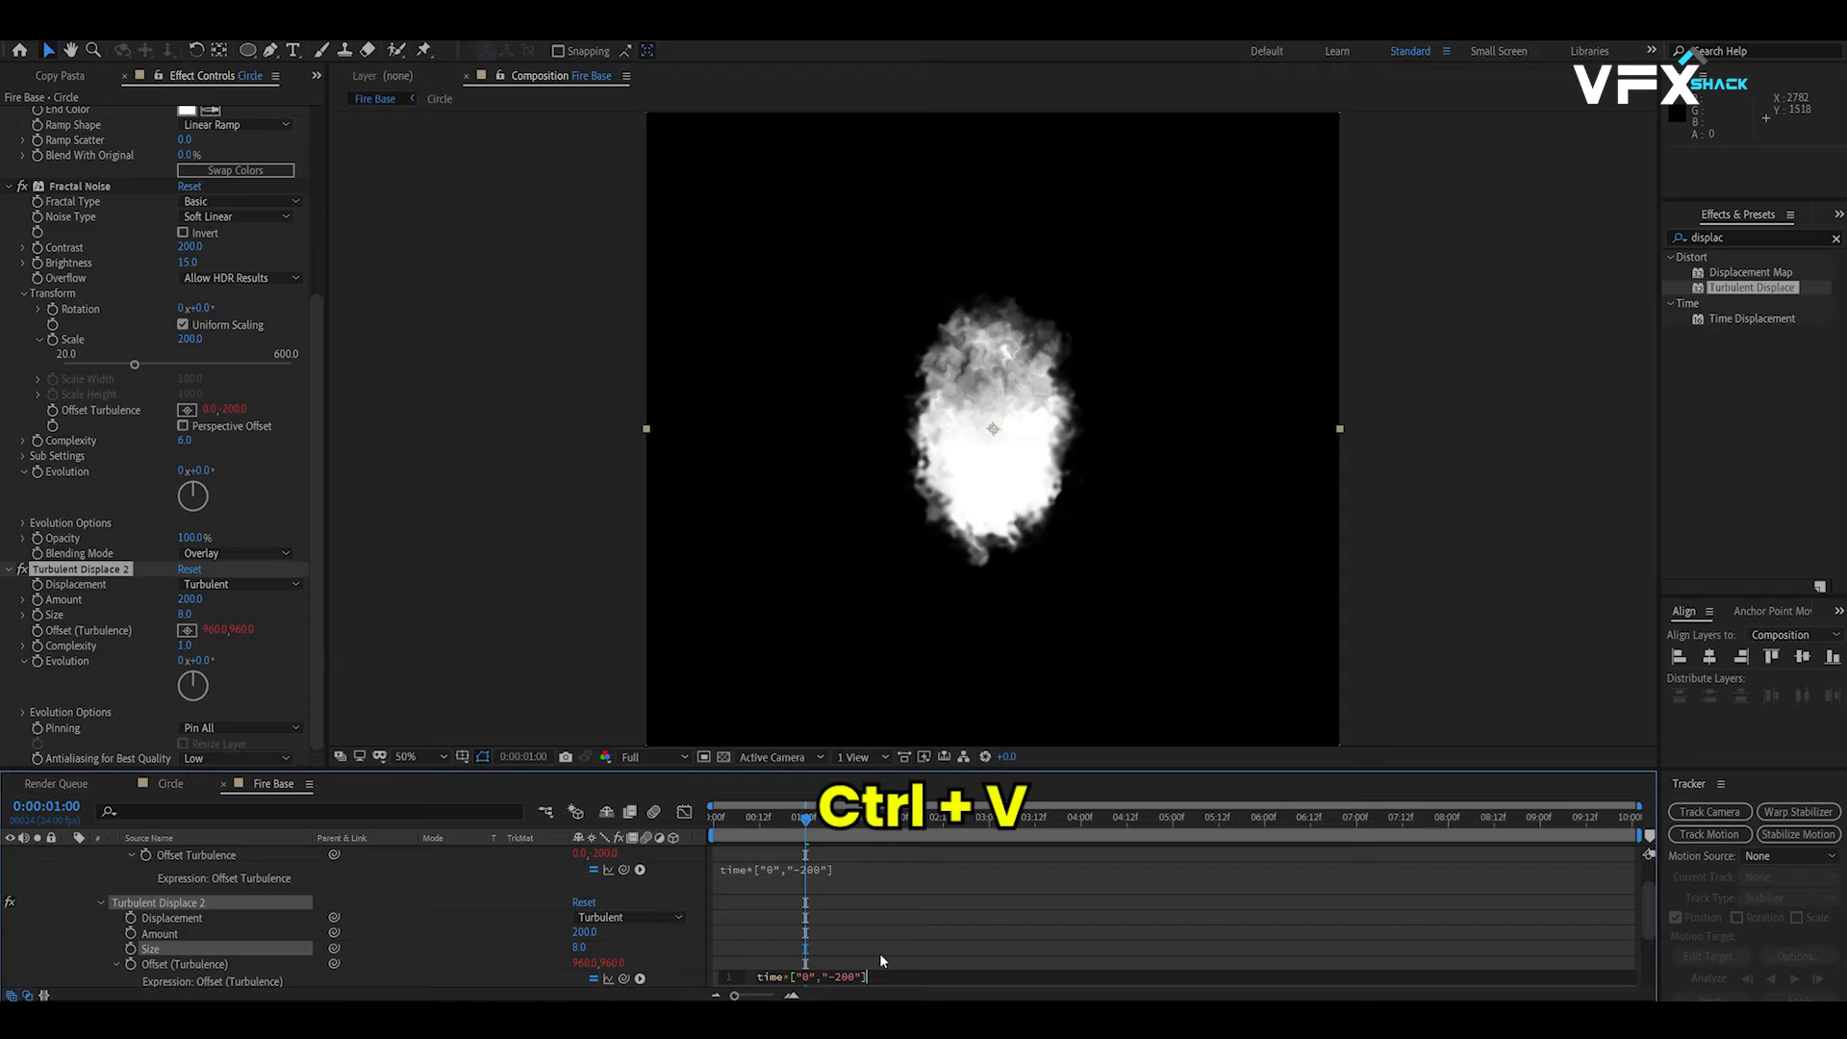
left_click(939, 923)
Step: Play back the animated displacement and return to the first frame
left_click(791, 818)
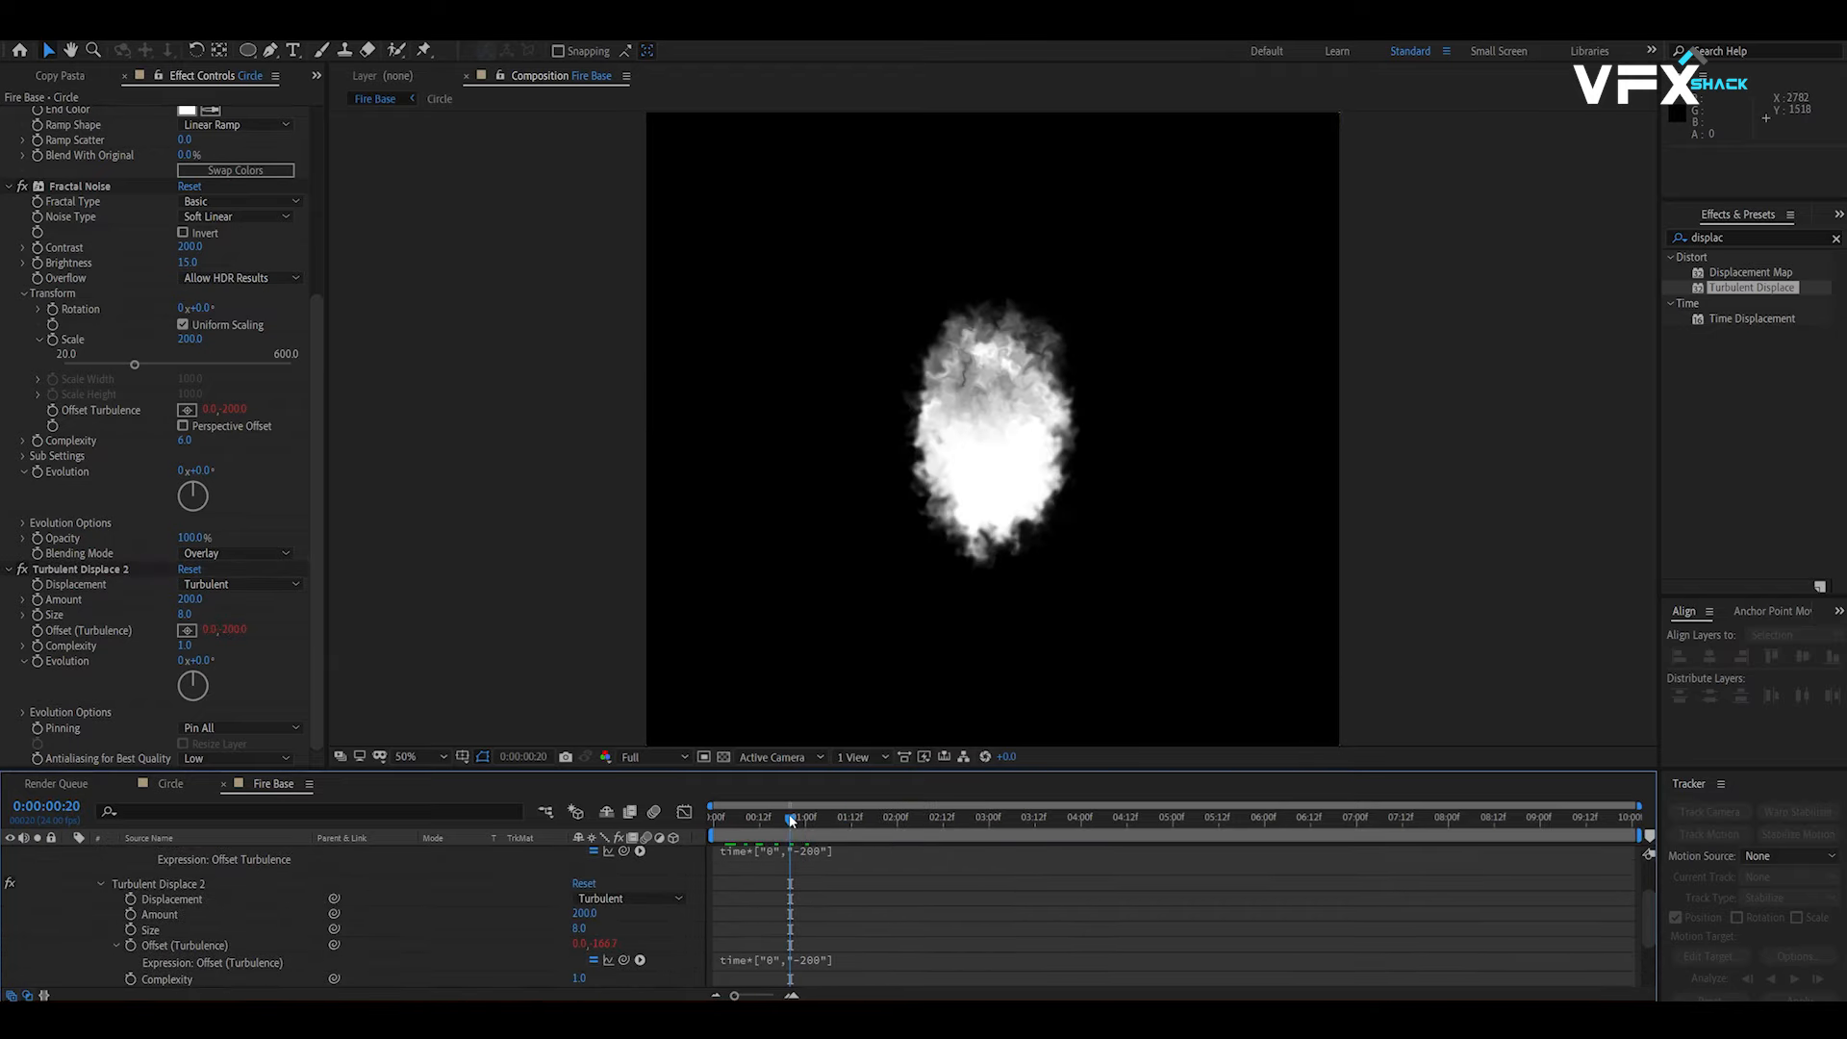
key("space")
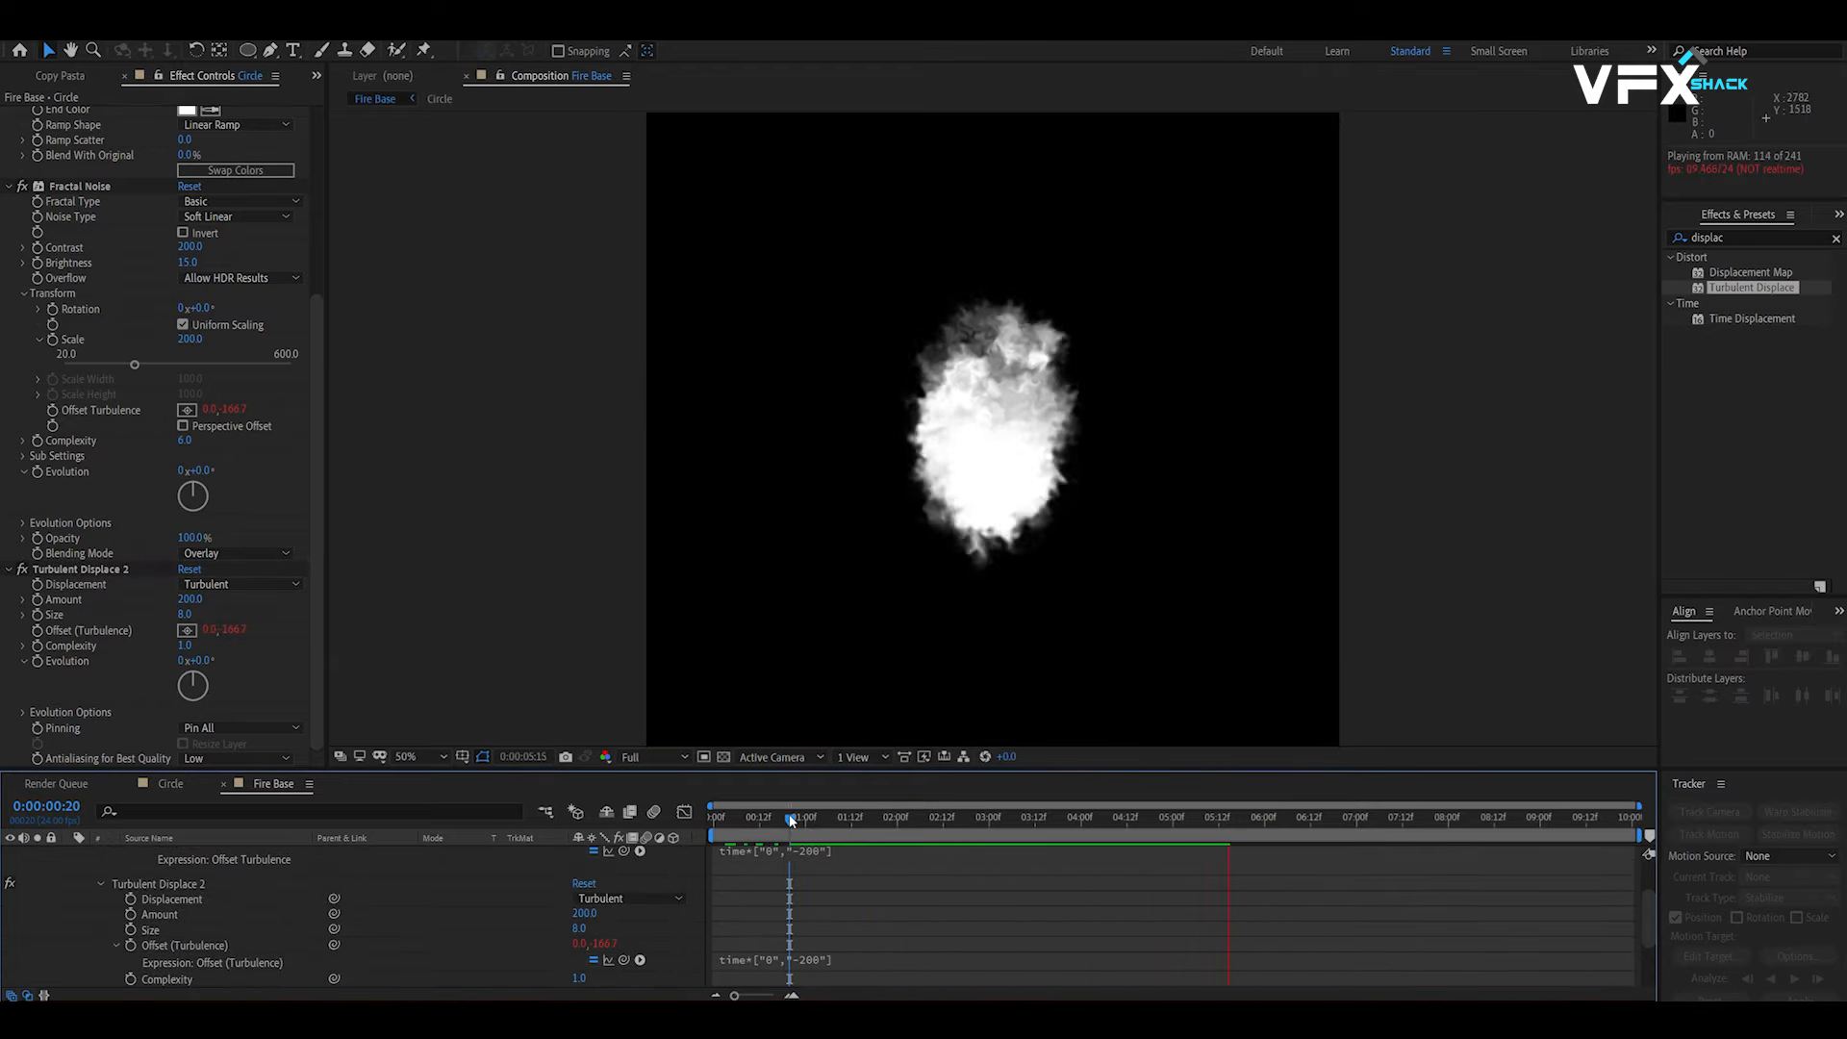
key("space")
left_click_drag(797, 818, 710, 820)
Step: Create a new composition from Fire Base and name it Fire Final
scroll(85, 858, "up", 2)
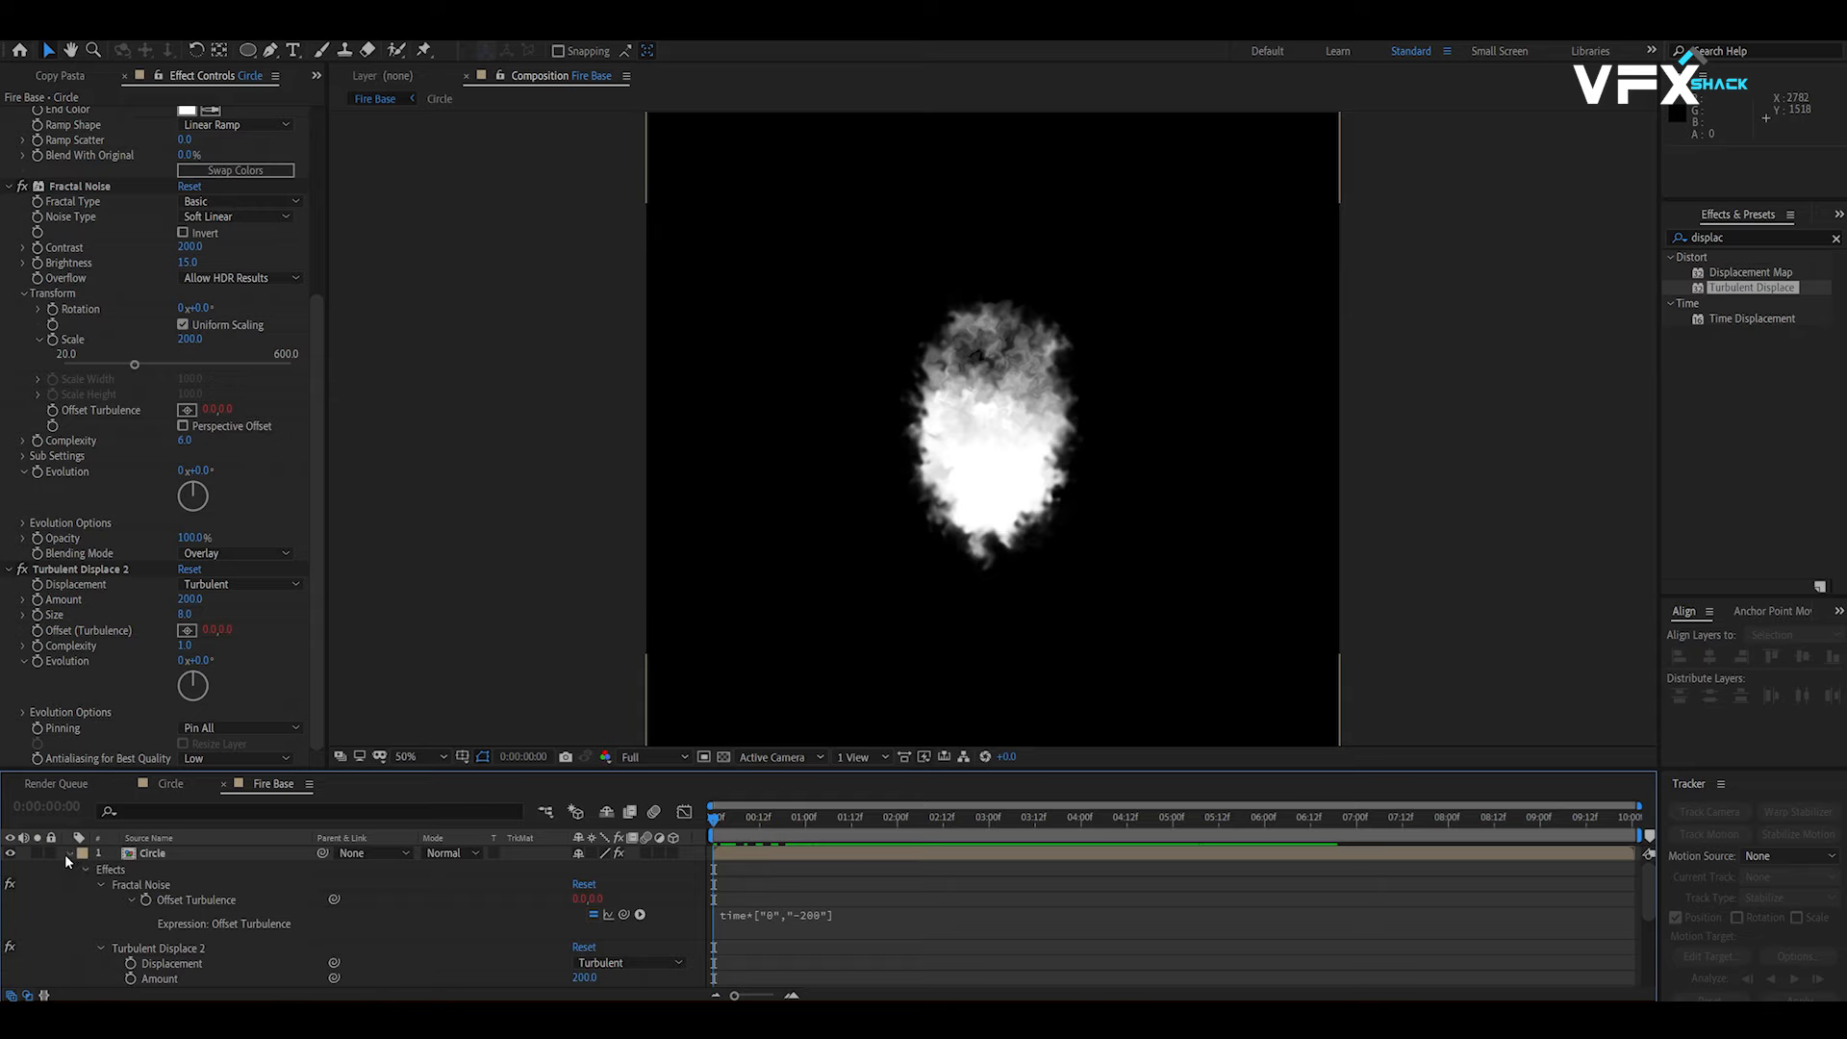
left_click(68, 856)
scroll(81, 85, "up", 3)
left_click(27, 77)
left_click_drag(25, 260, 56, 759)
right_click(44, 272)
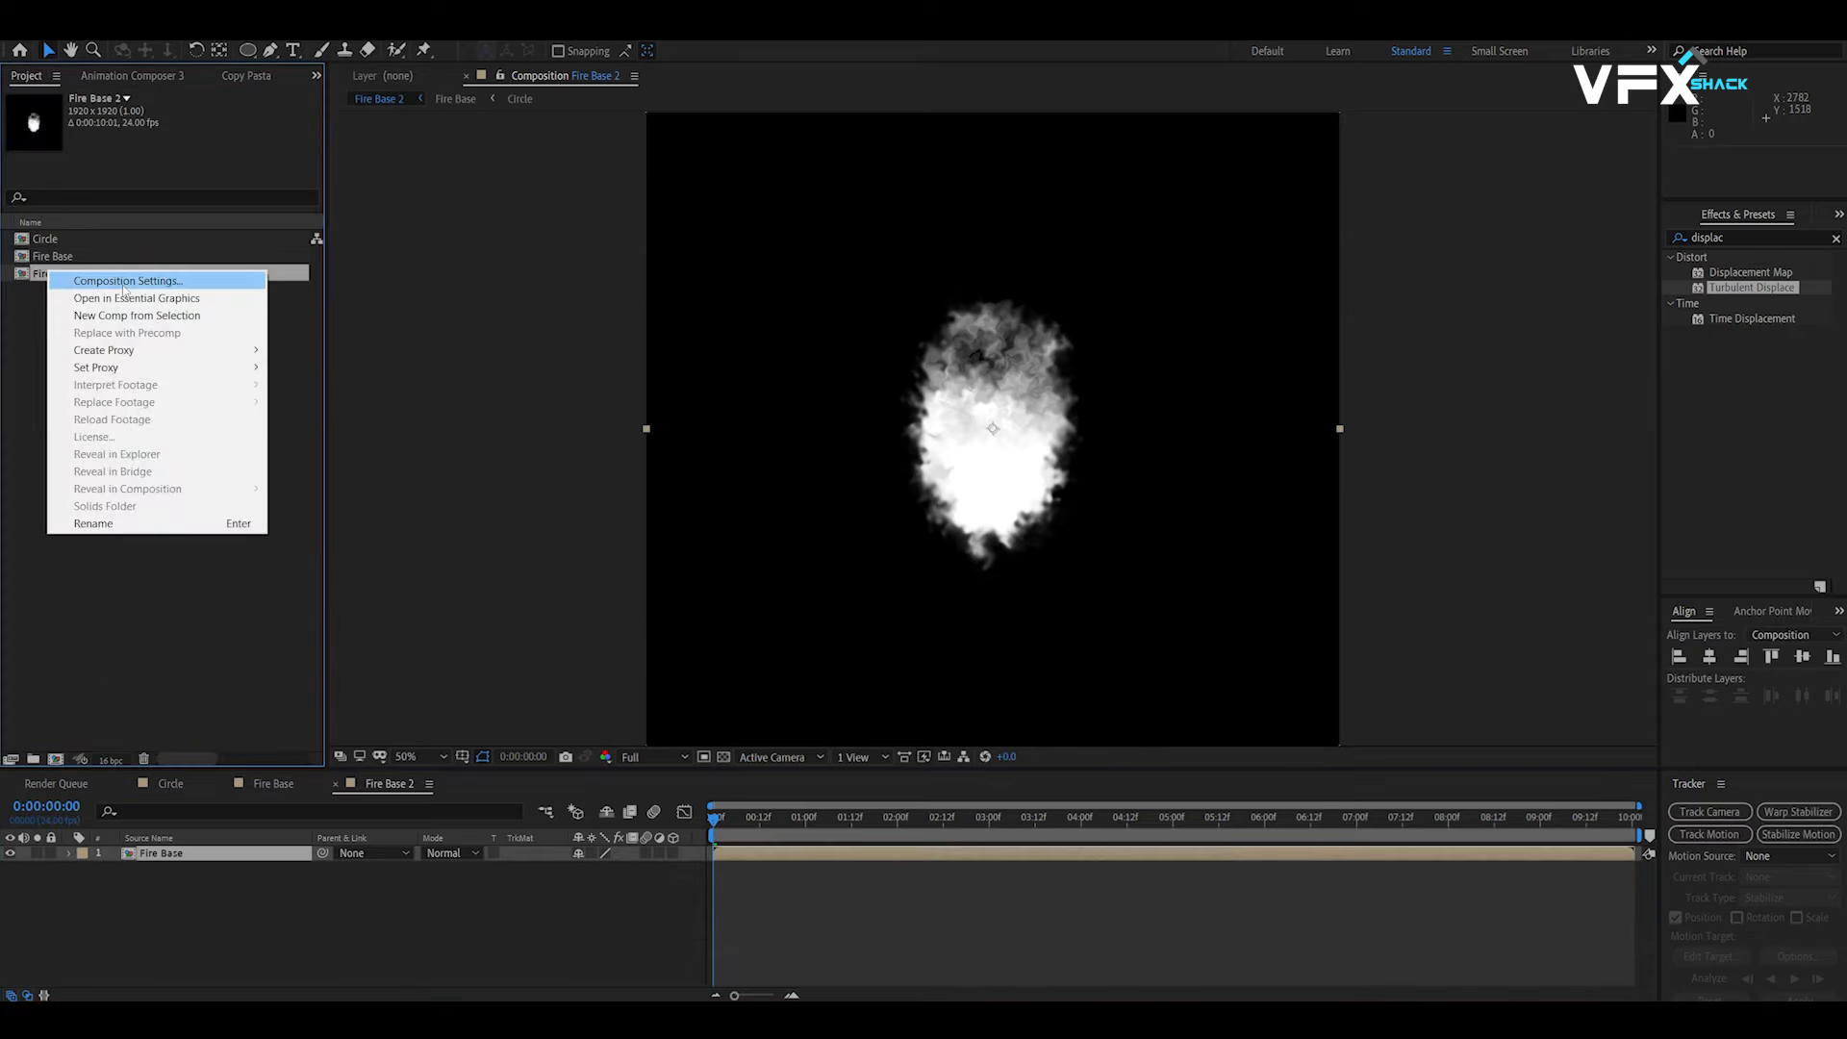
left_click(122, 287)
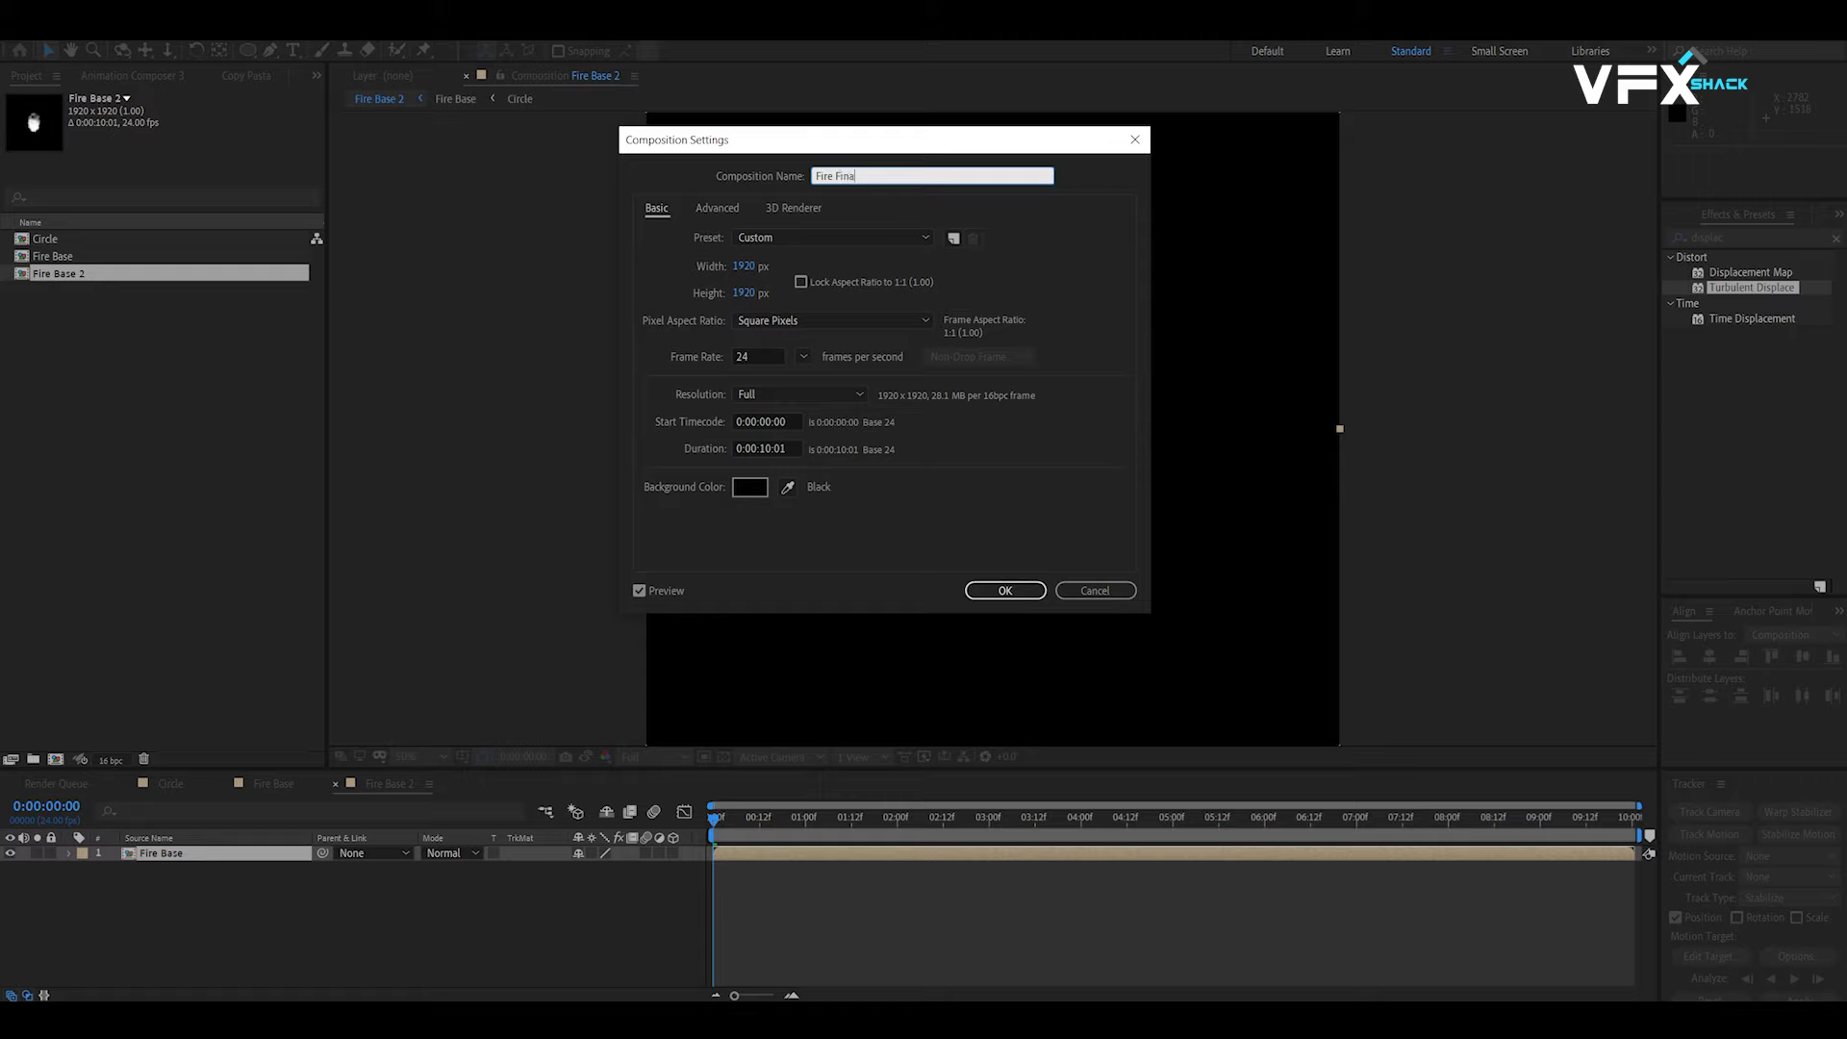
key("Return")
Step: Apply Displacement Map to the Fire Base layer, set its maximum vertical displacement to about -180, and preview the motion
left_click(203, 856)
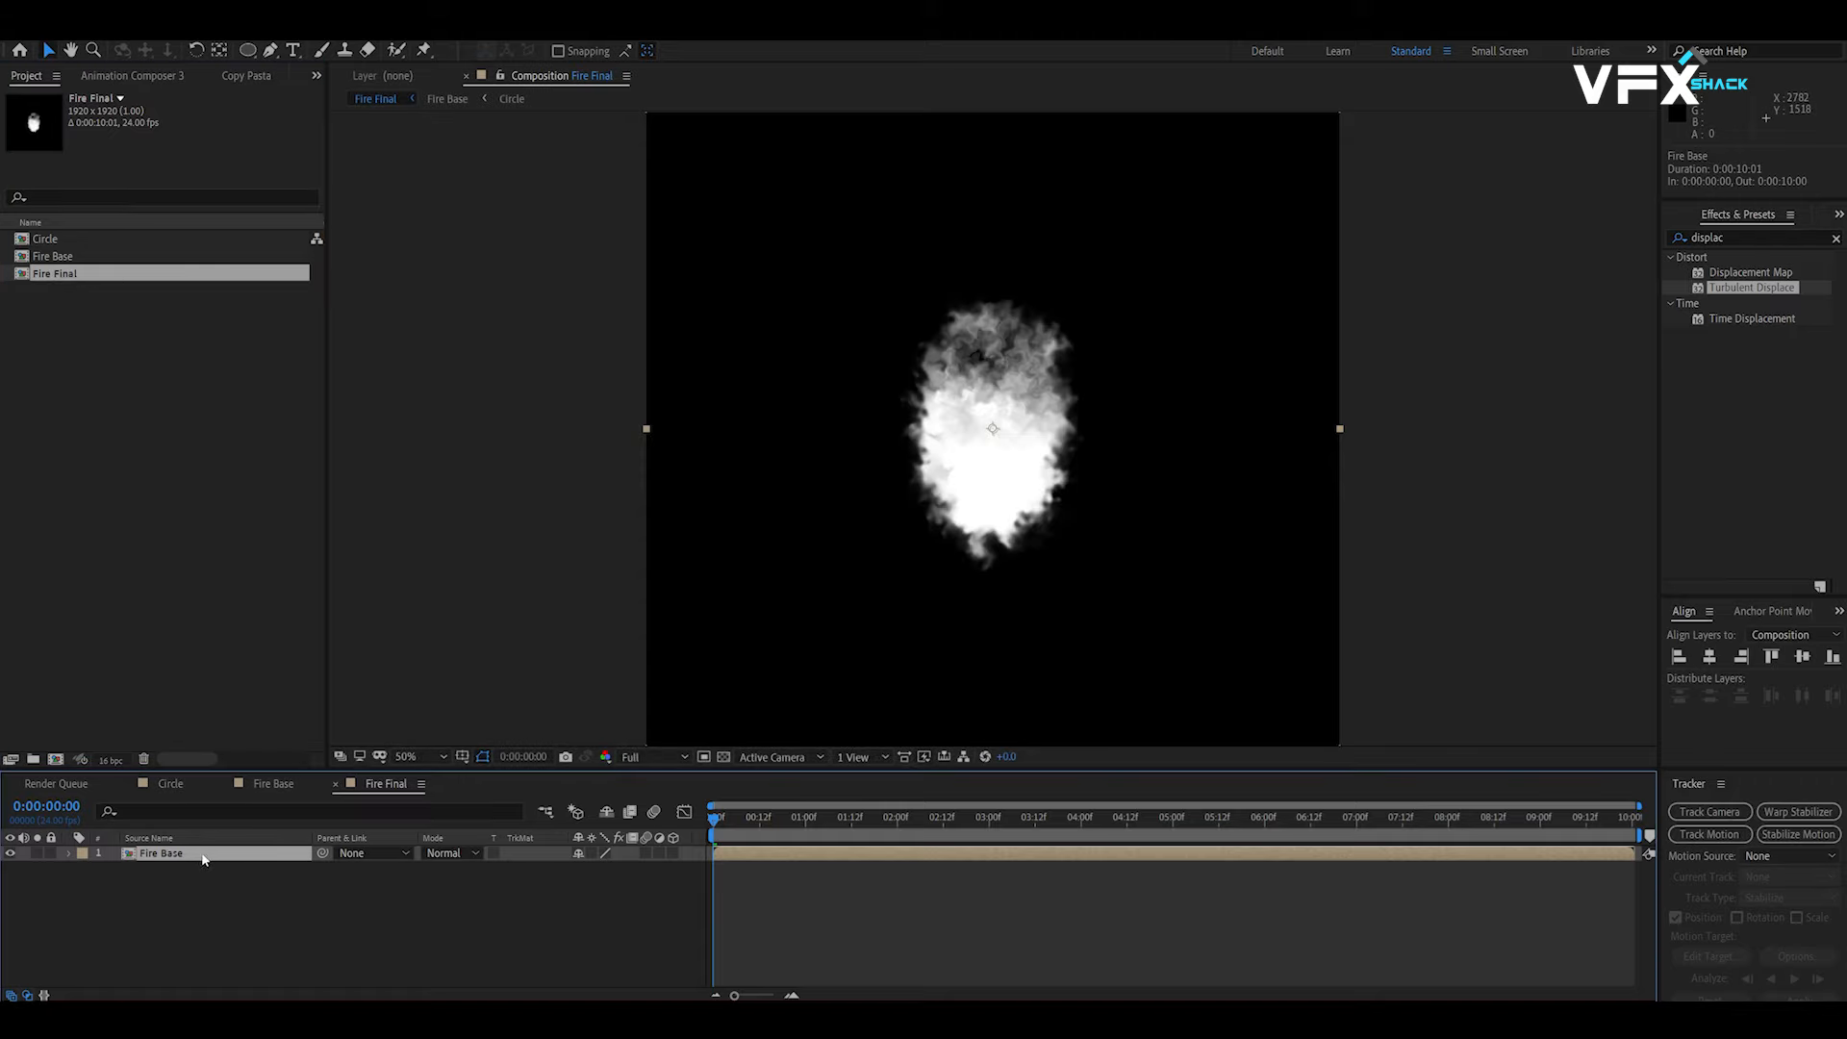
left_click_drag(1750, 272, 168, 877)
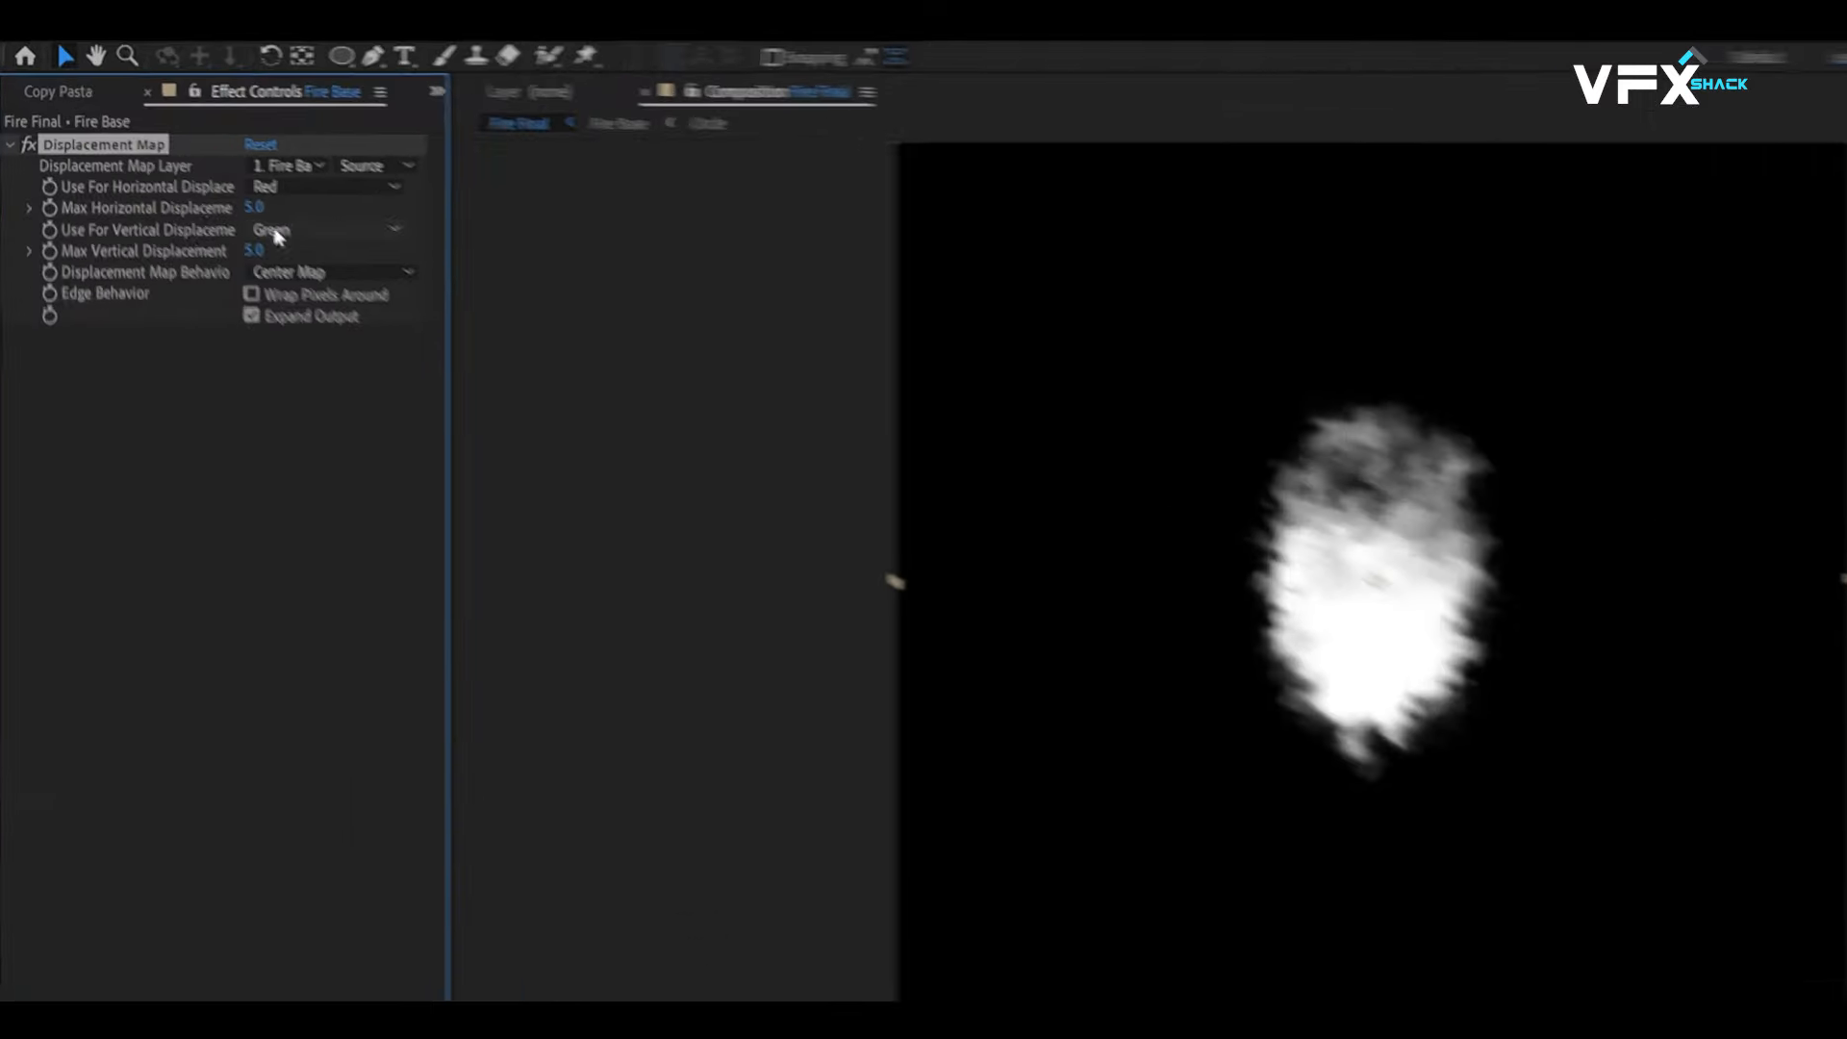
left_click(183, 189)
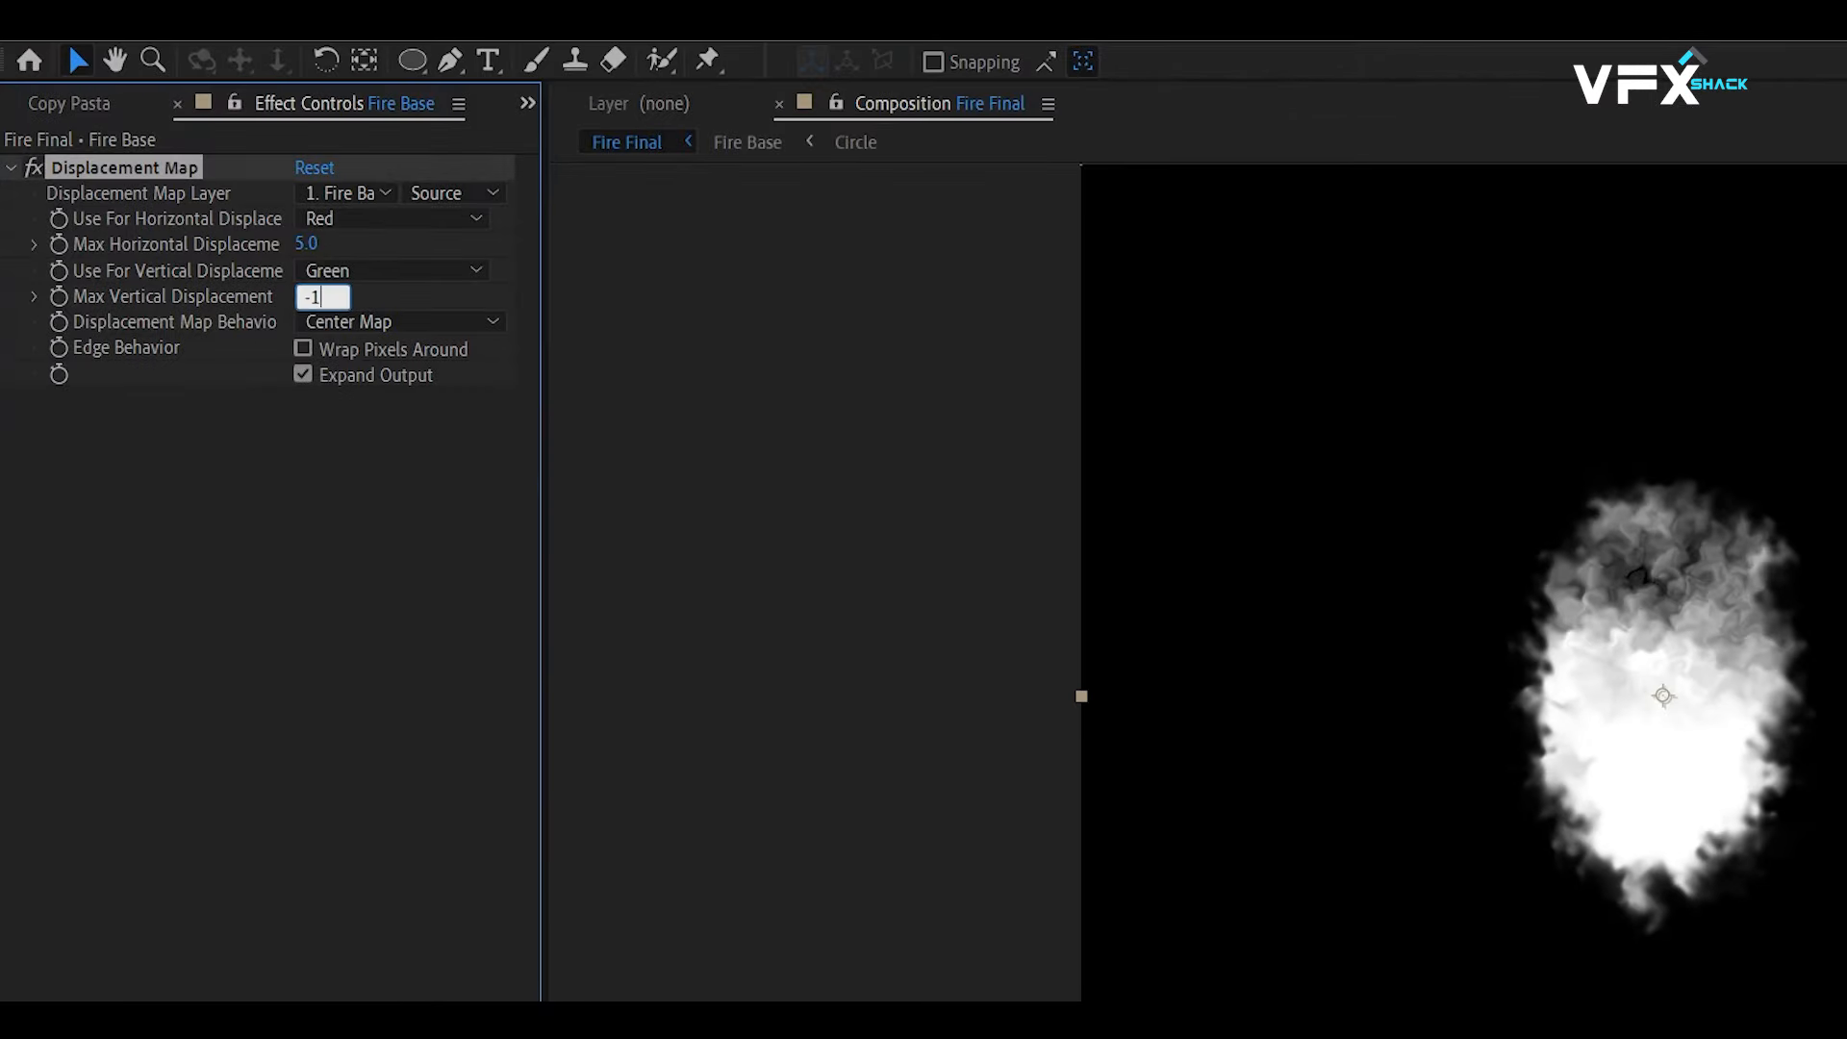
type("-18")
key("Return")
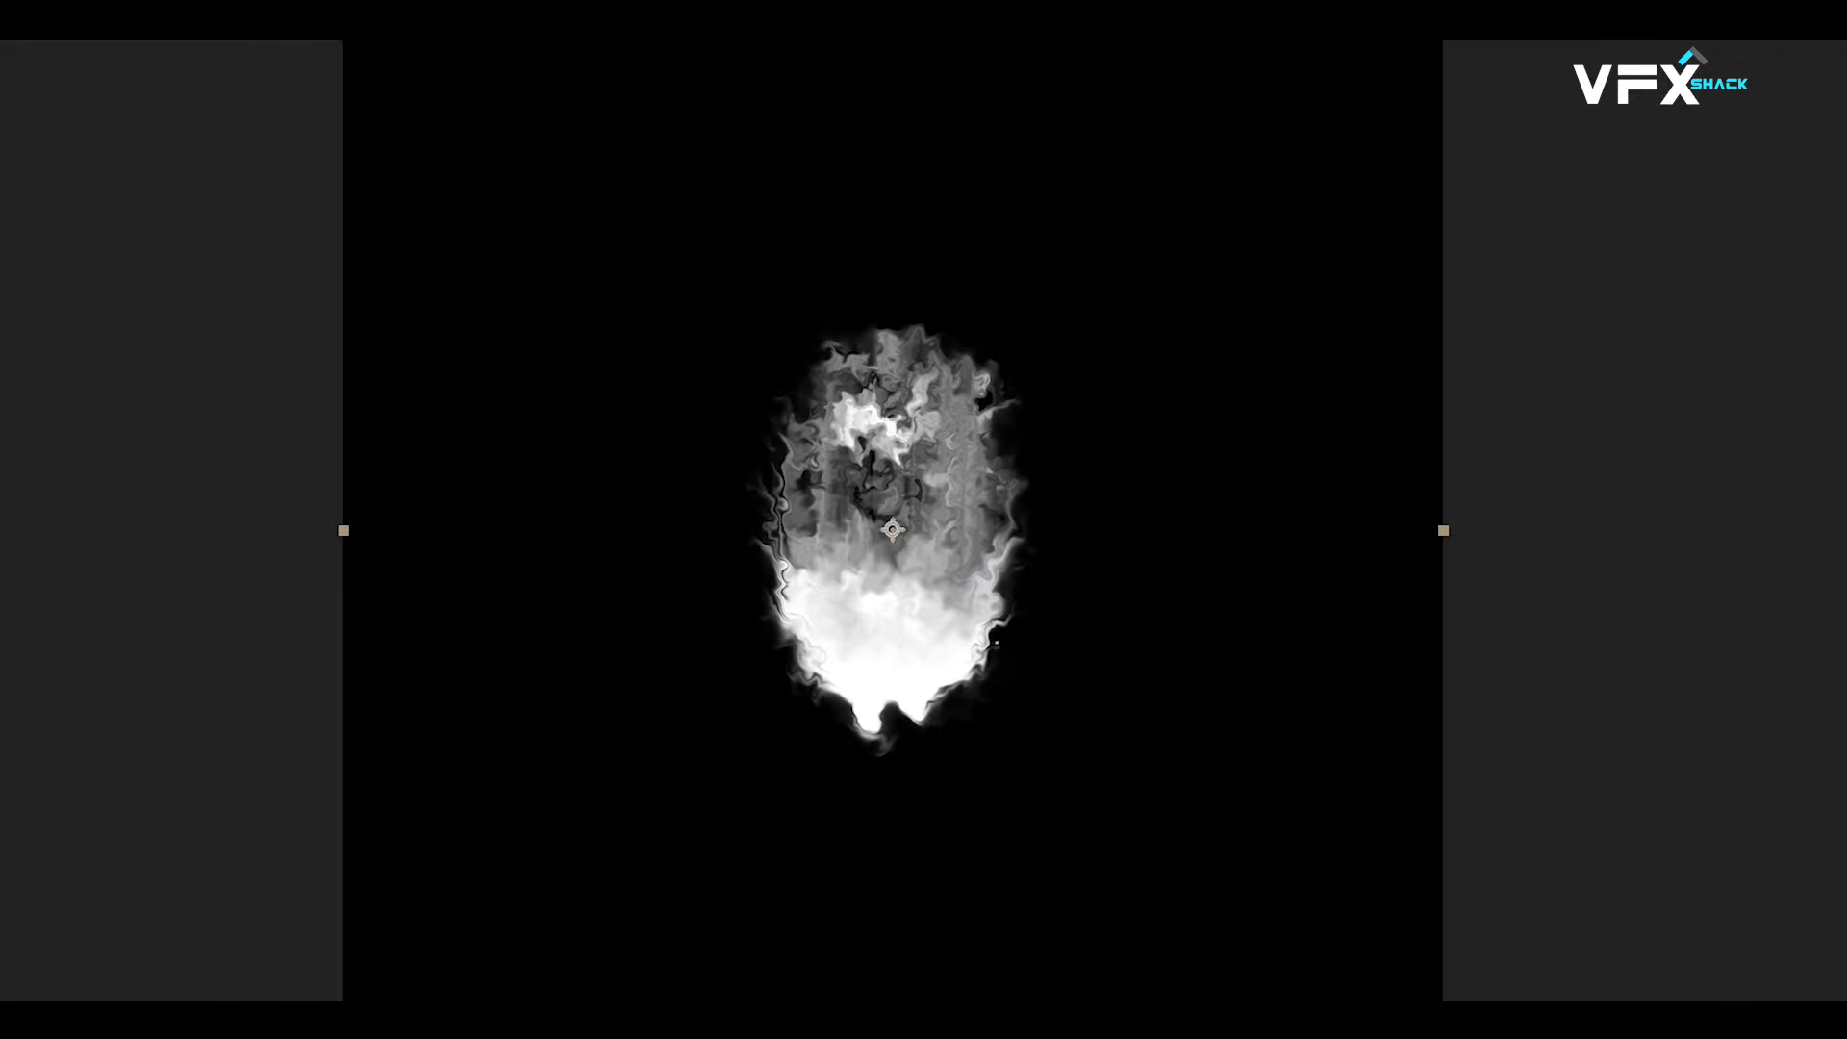
key("space")
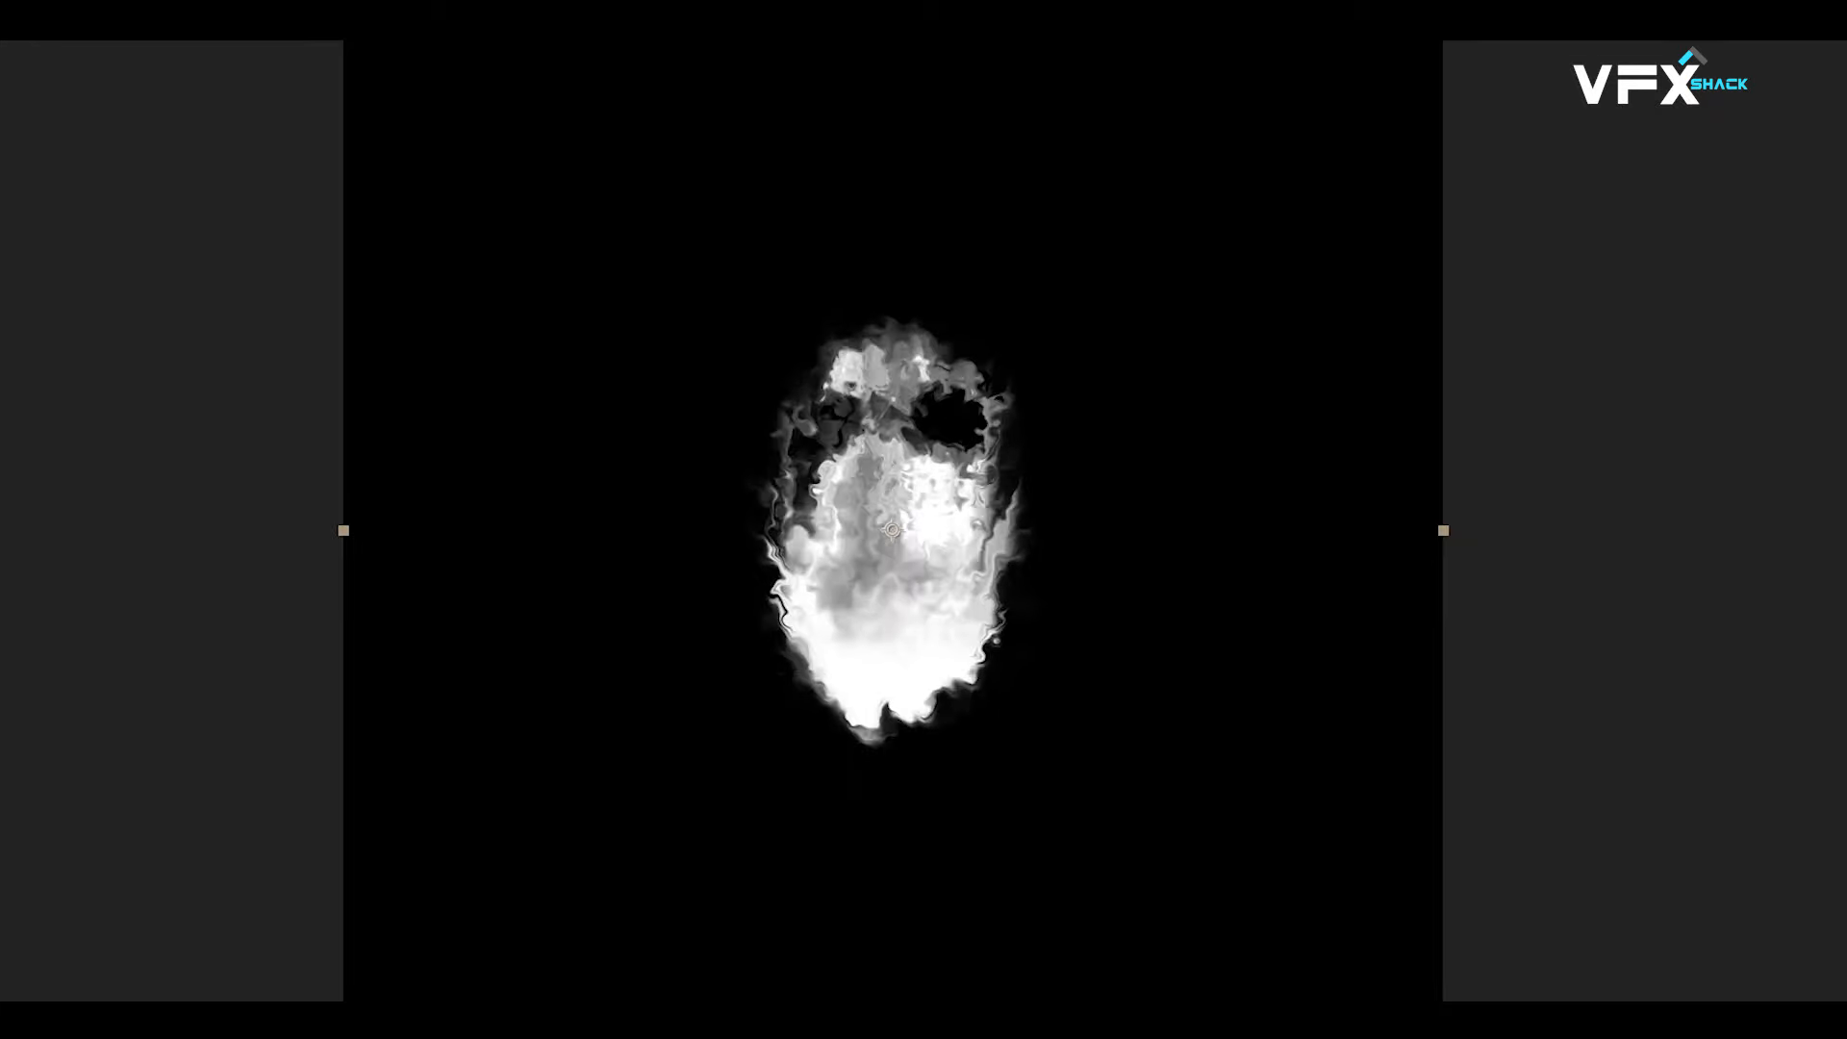
key("space")
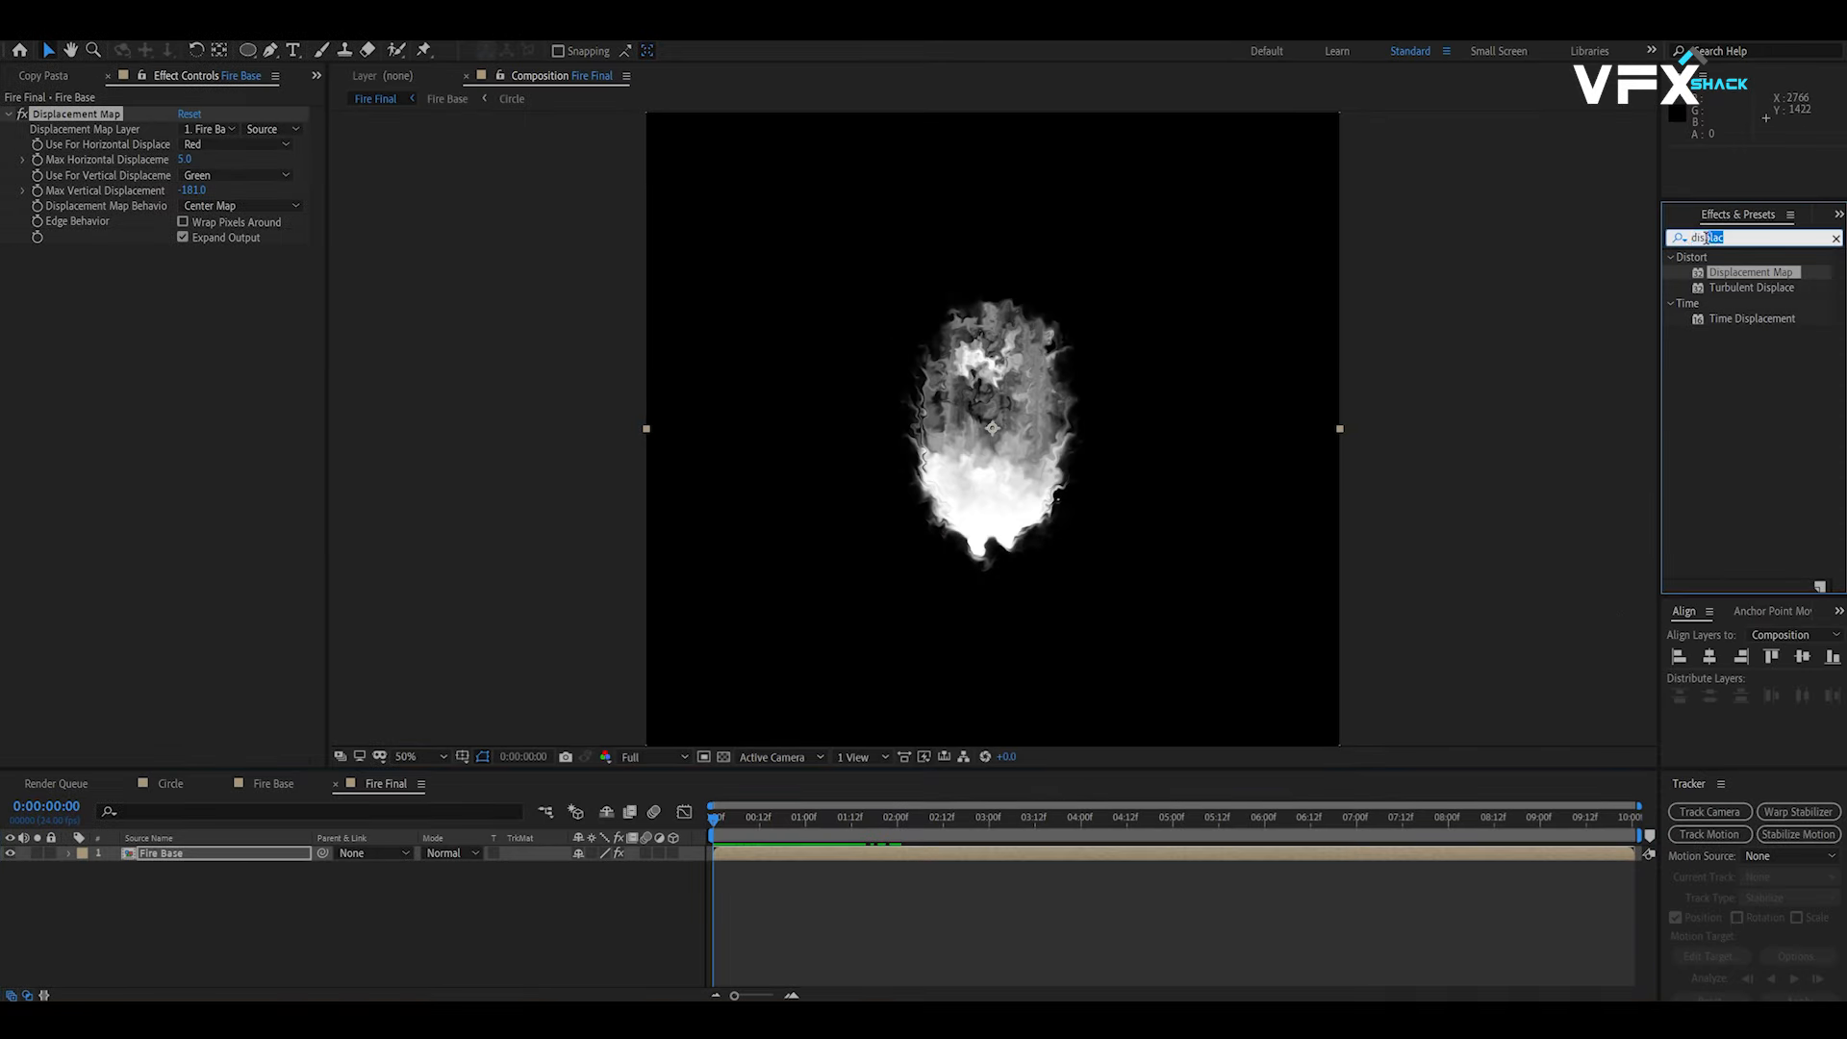
Step: Find Directional Blur and add it to the Fire Base layer
type("direc")
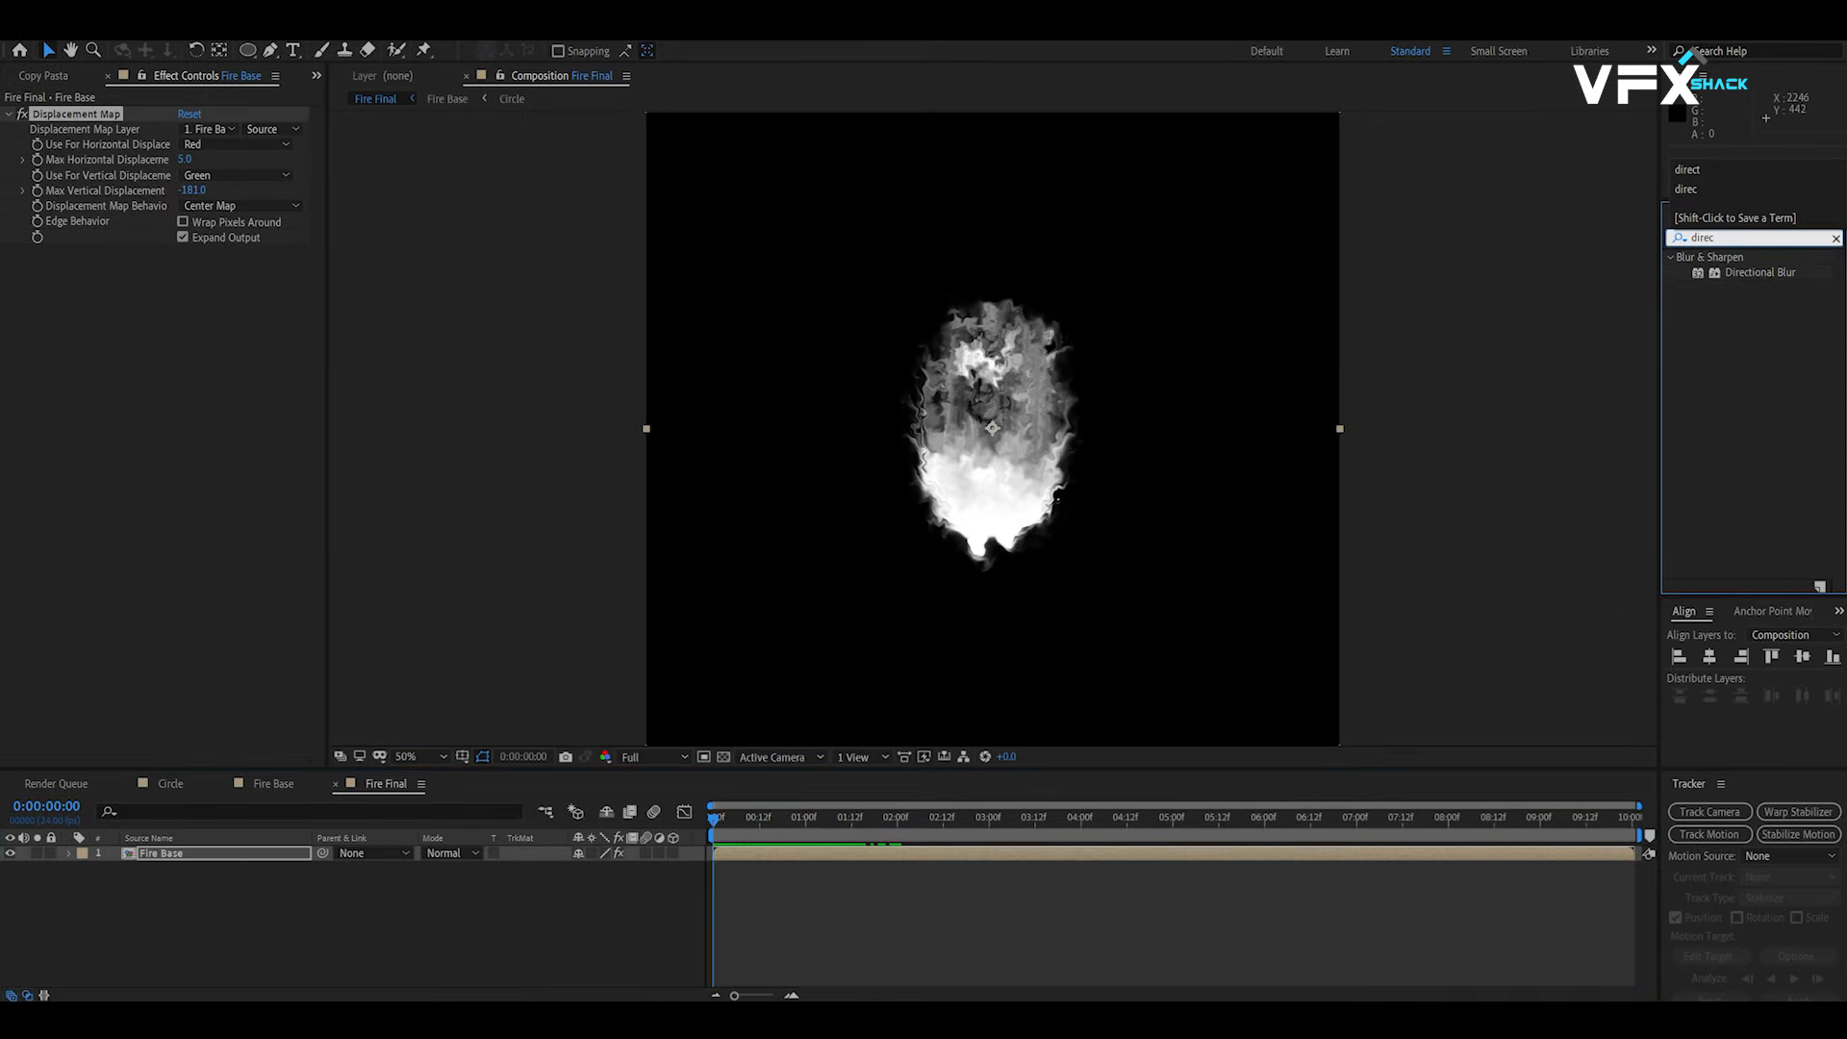
left_click_drag(1774, 284, 907, 511)
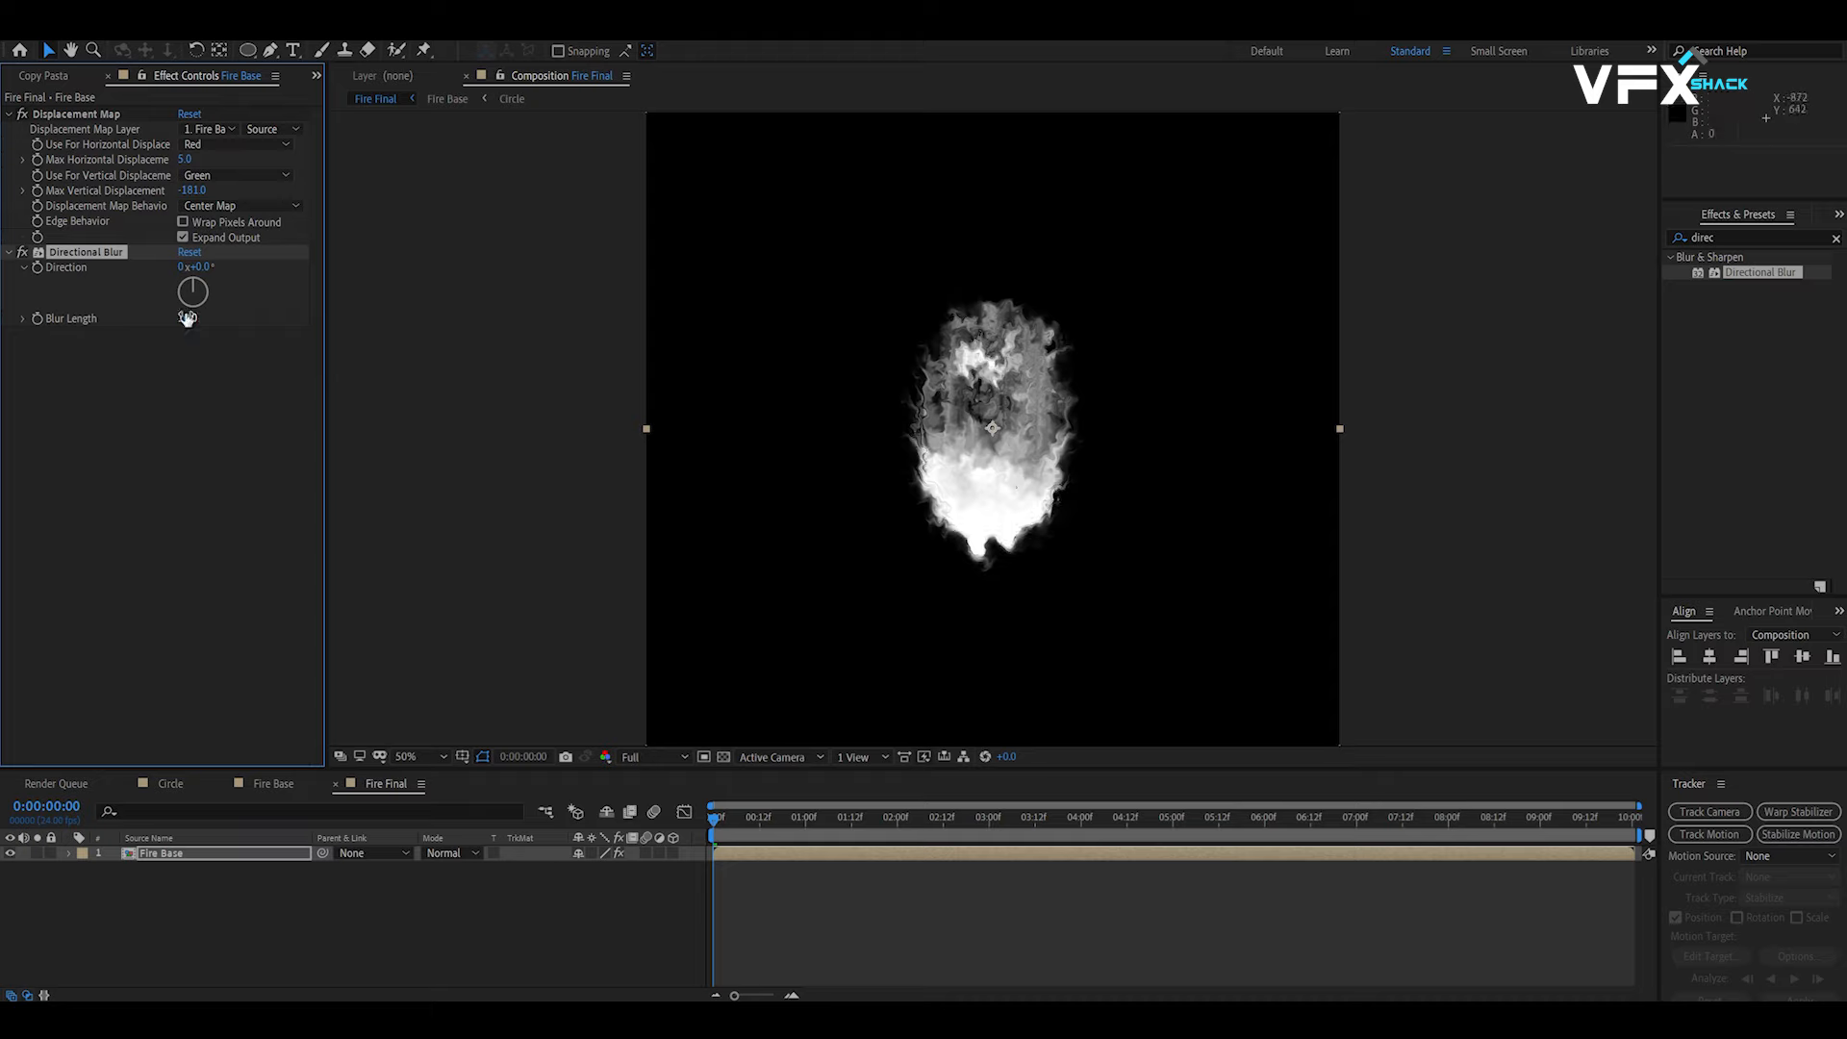
Step: Apply VC Color Vibrance to the Fire Base layer and set its color to orange FFA900
left_click(1743, 235)
type("vc")
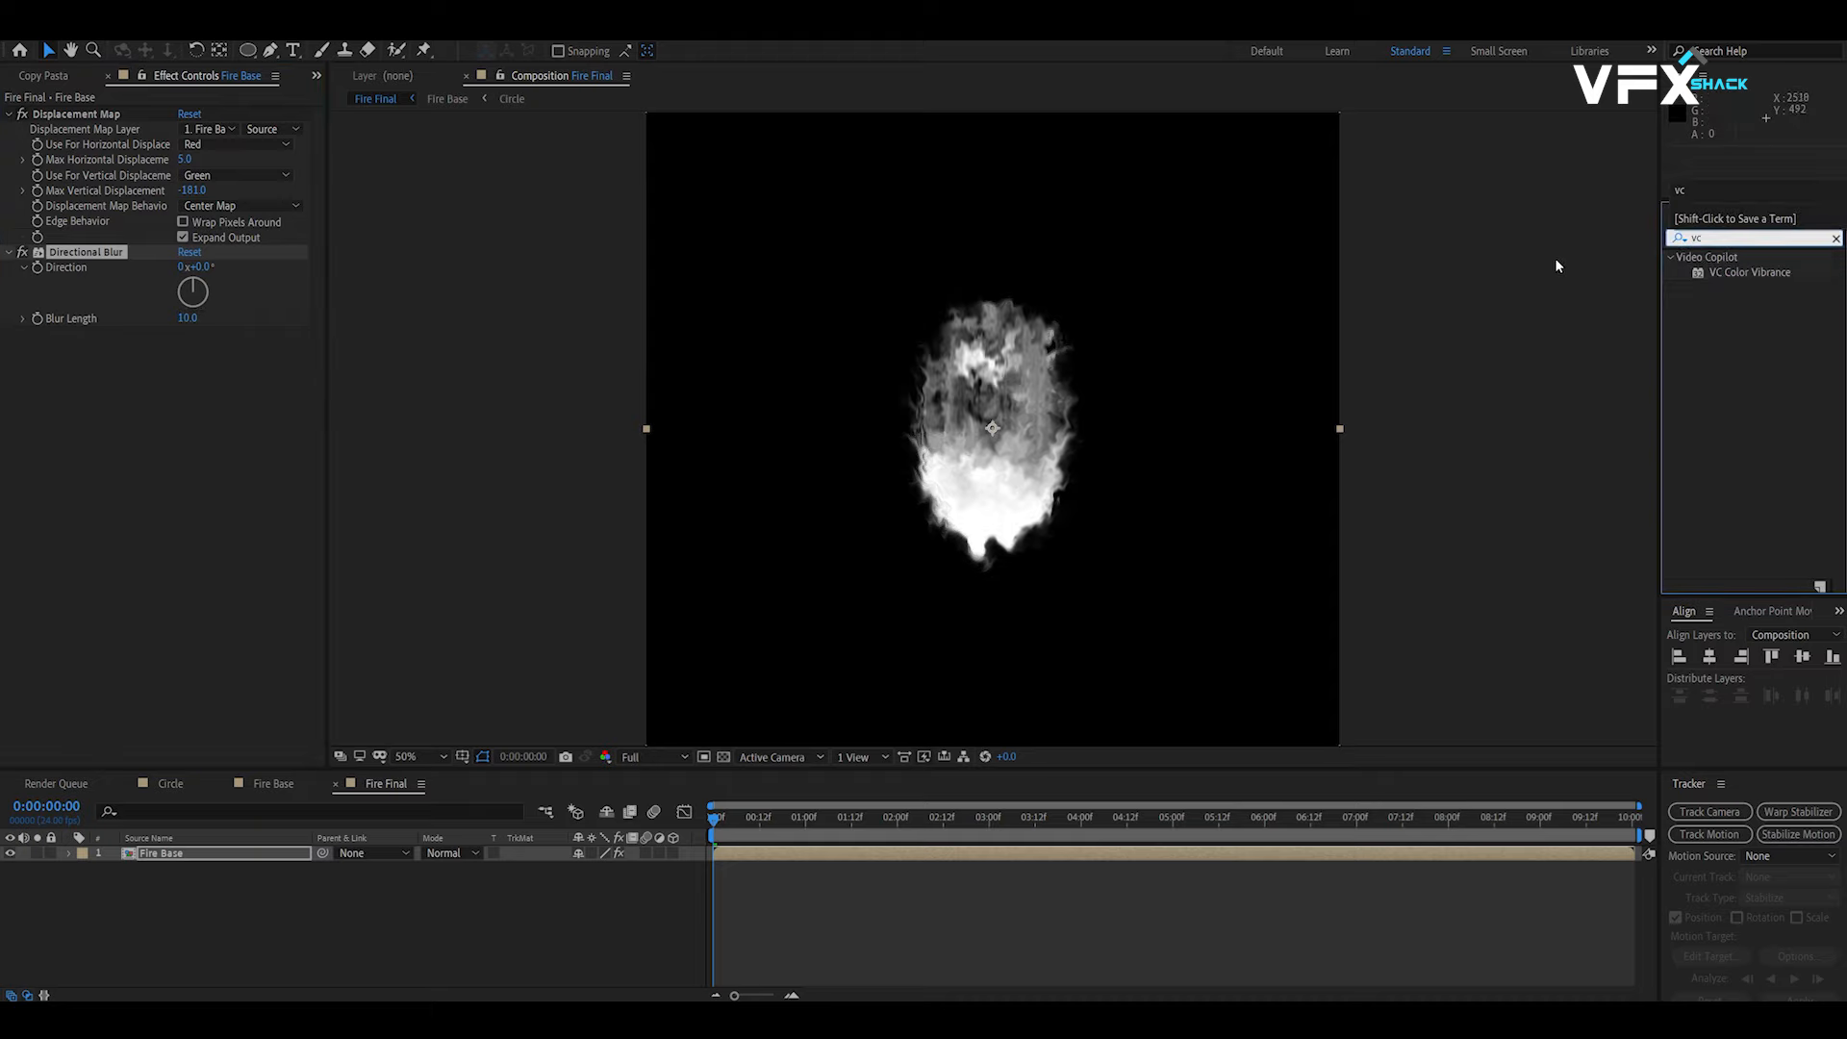
left_click_drag(1750, 273, 178, 363)
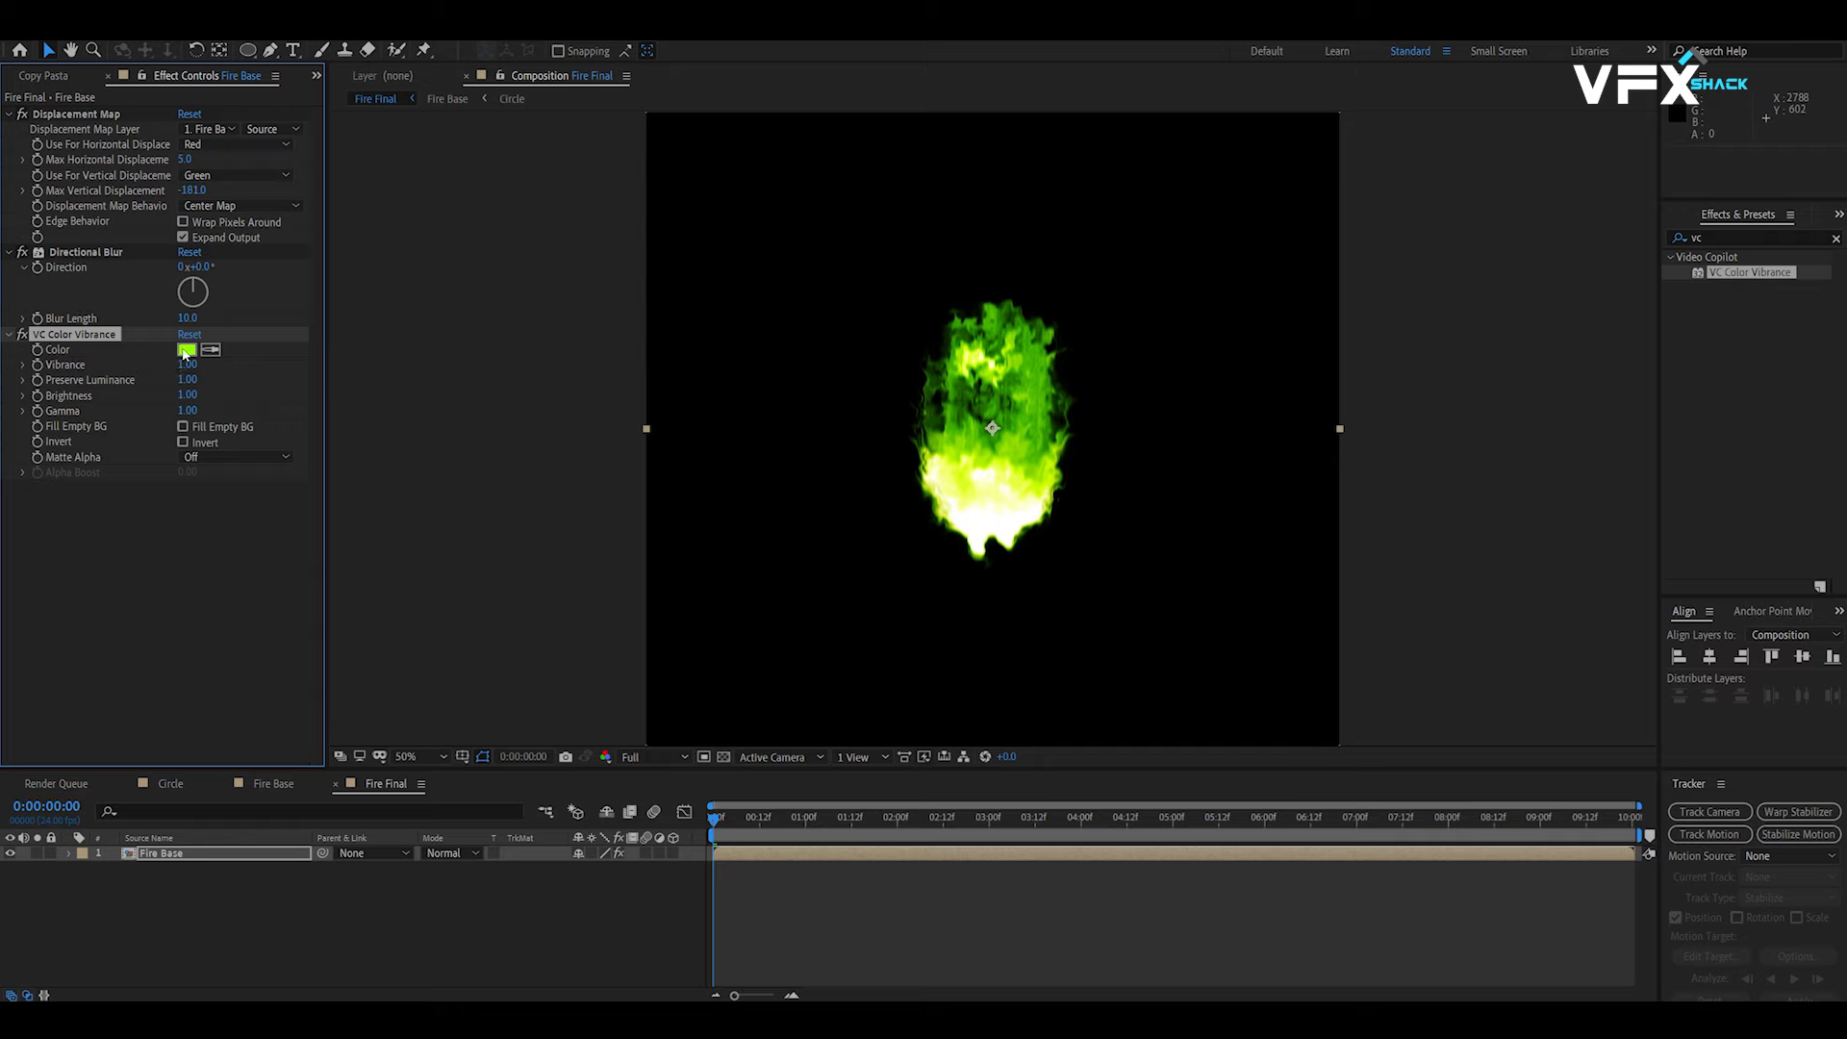
left_click(185, 354)
left_click(314, 376)
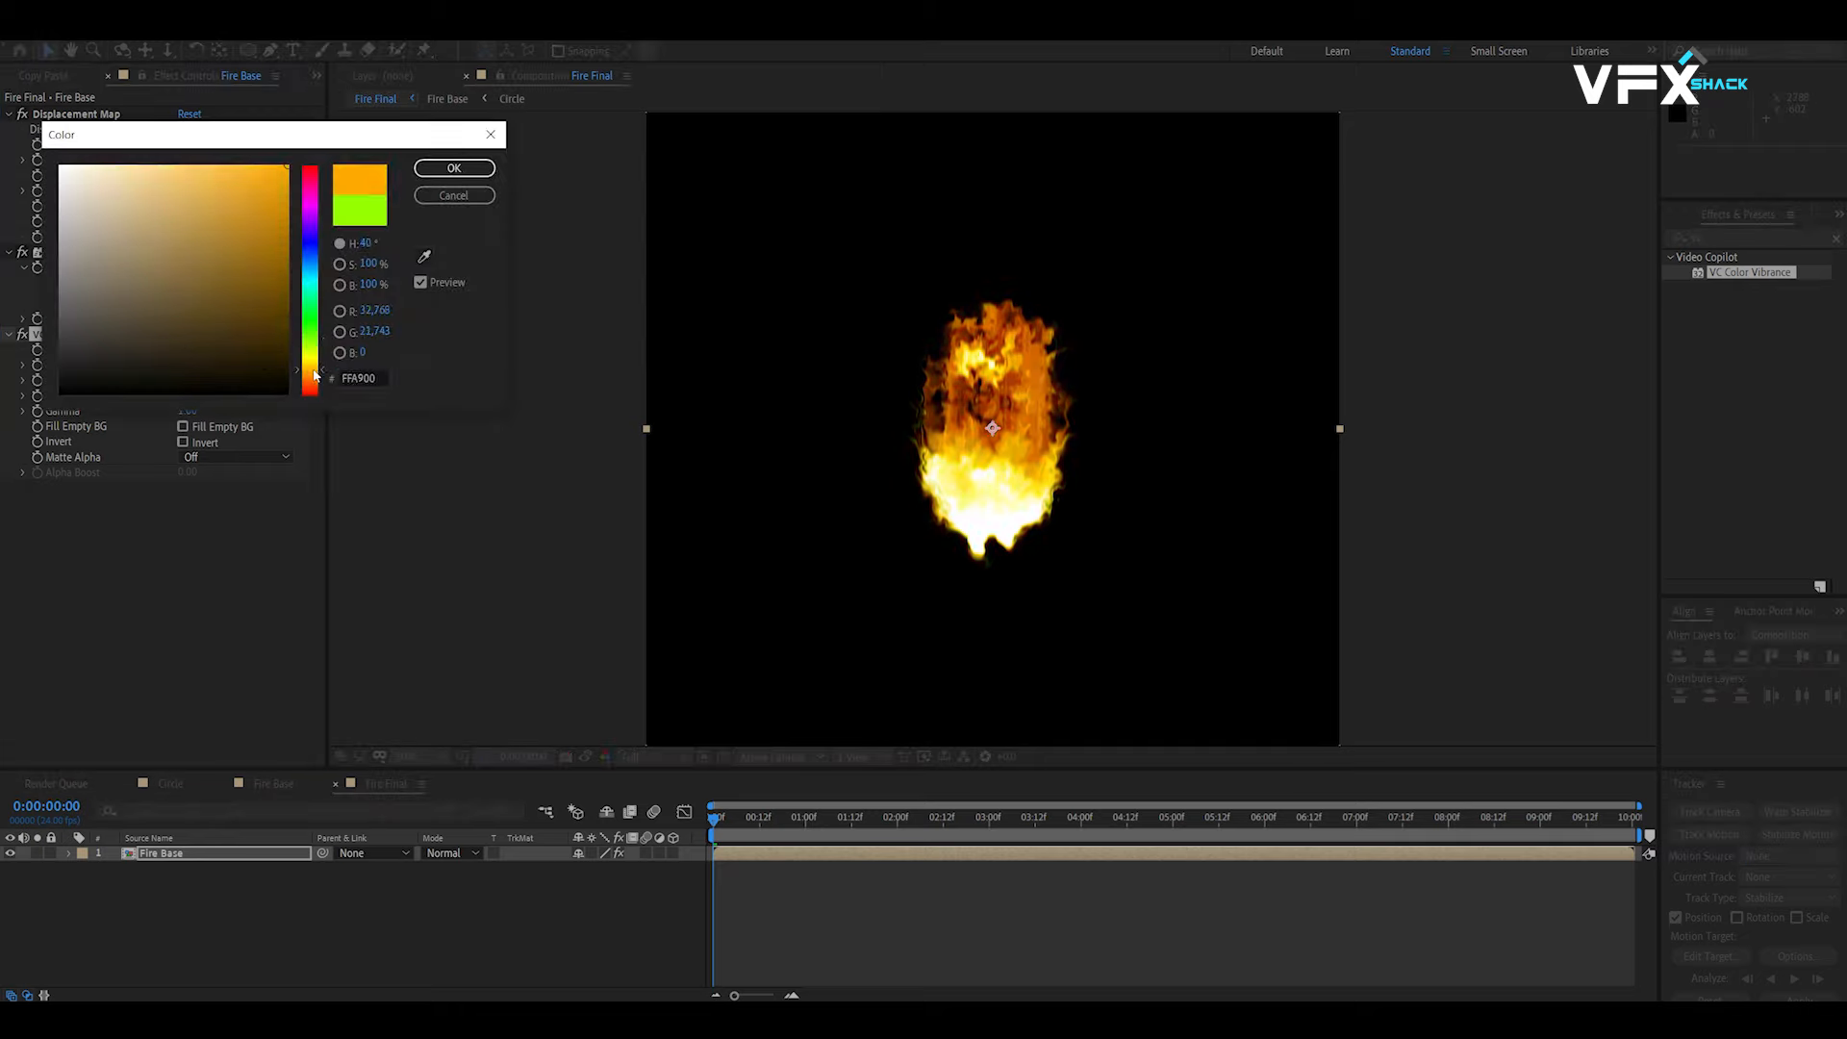
left_click(454, 168)
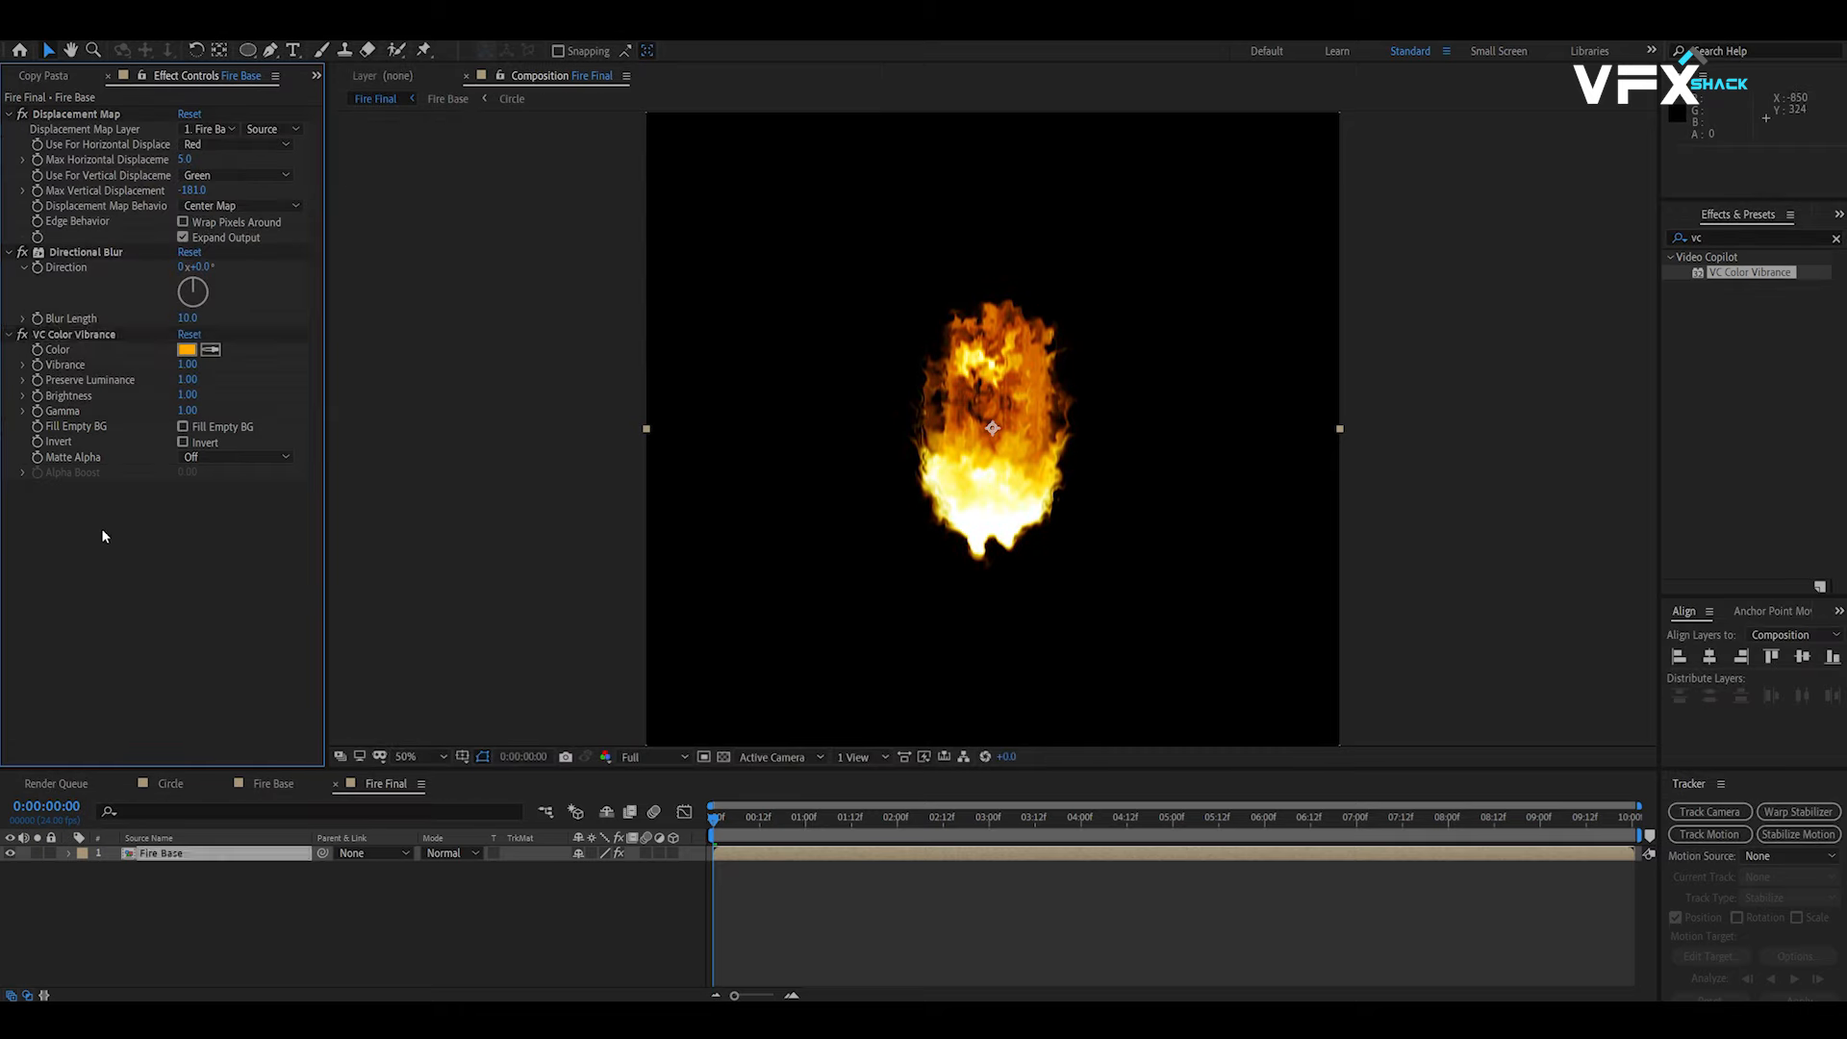
Step: Add a Glow effect to the Fire Base layer and set its glow colors to A & B Colors
key("BackSpace")
key("BackSpace")
type("glow")
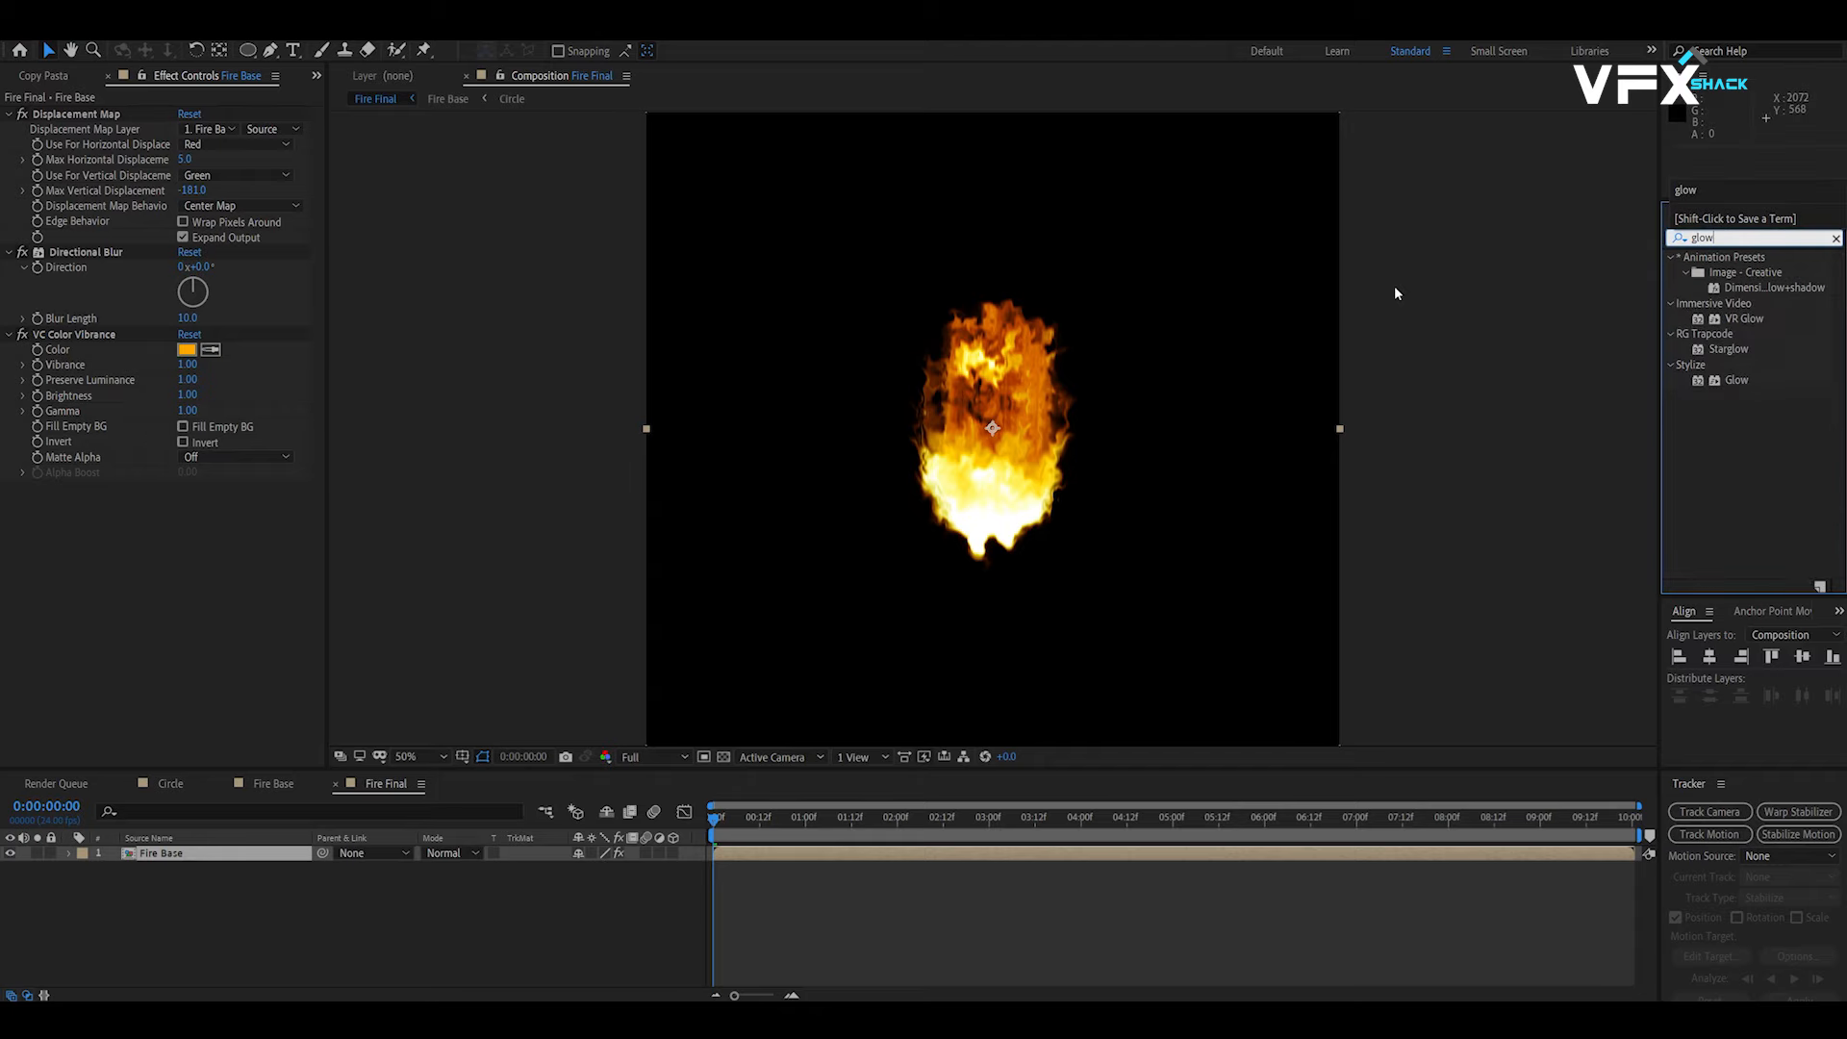
left_click_drag(1736, 380, 197, 585)
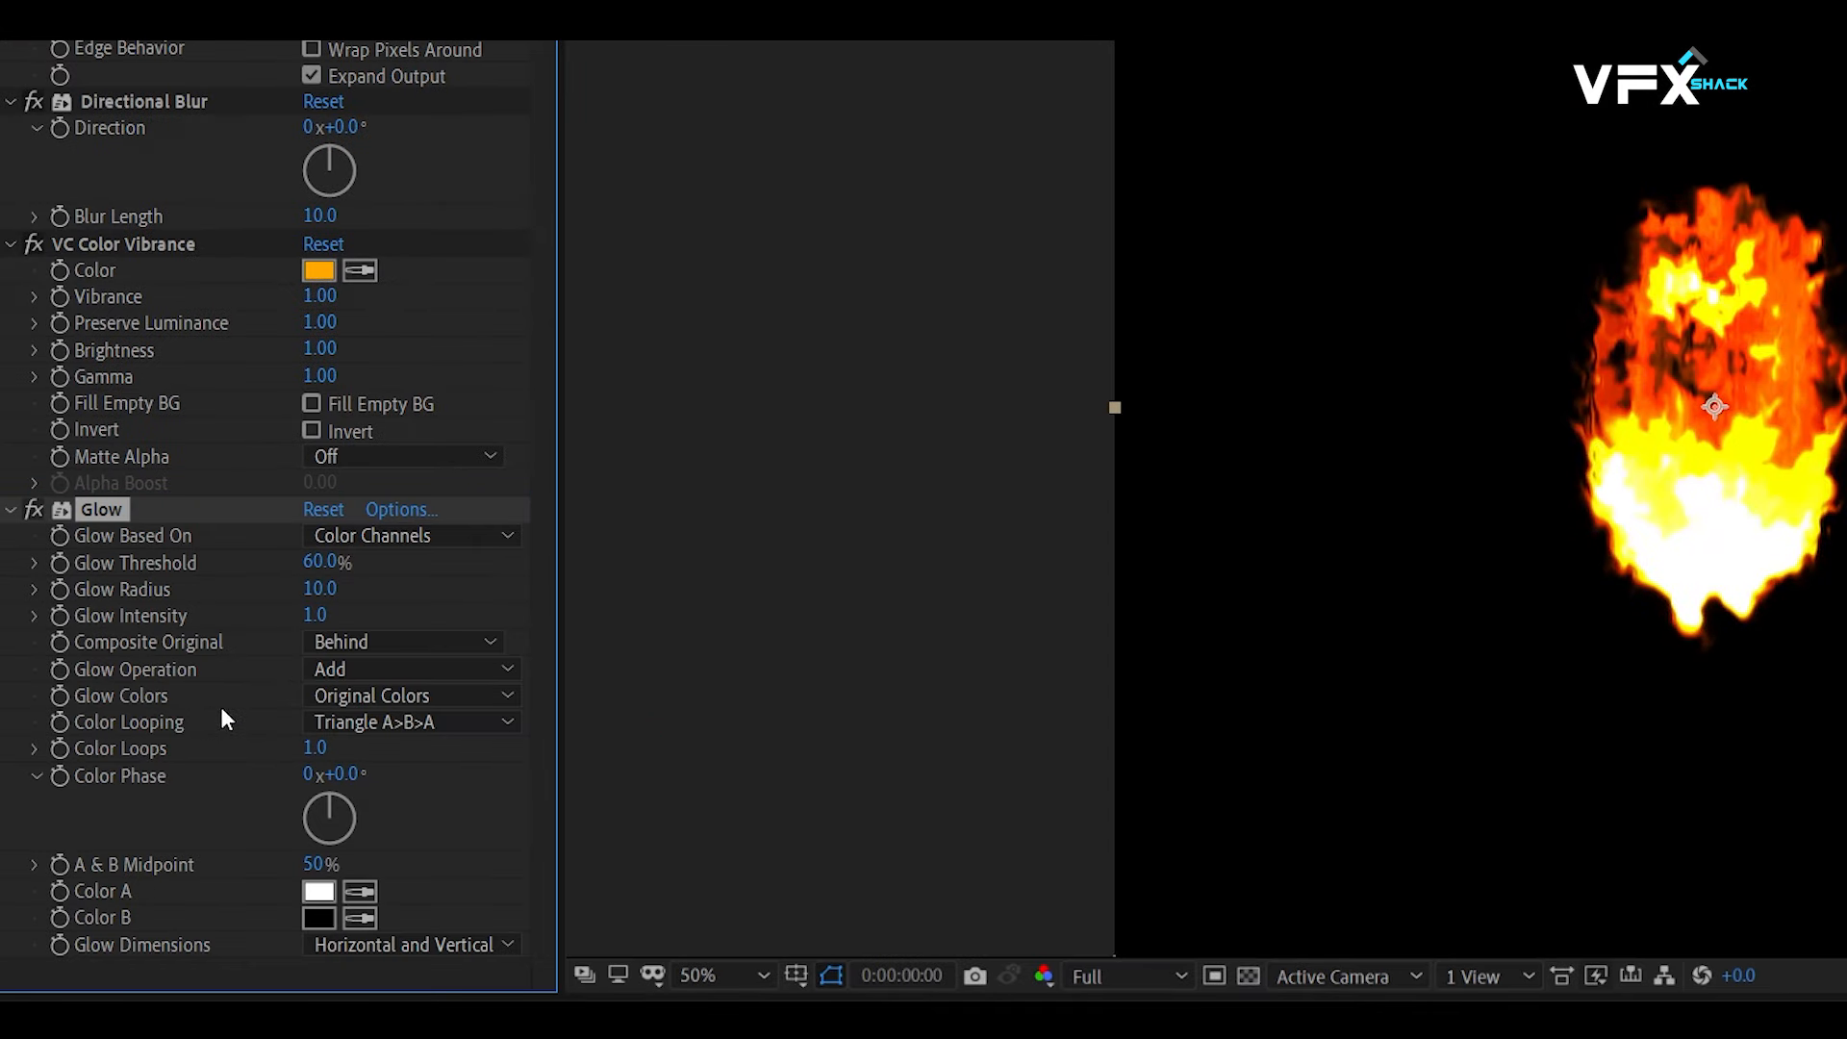
left_click(211, 594)
left_click(401, 757)
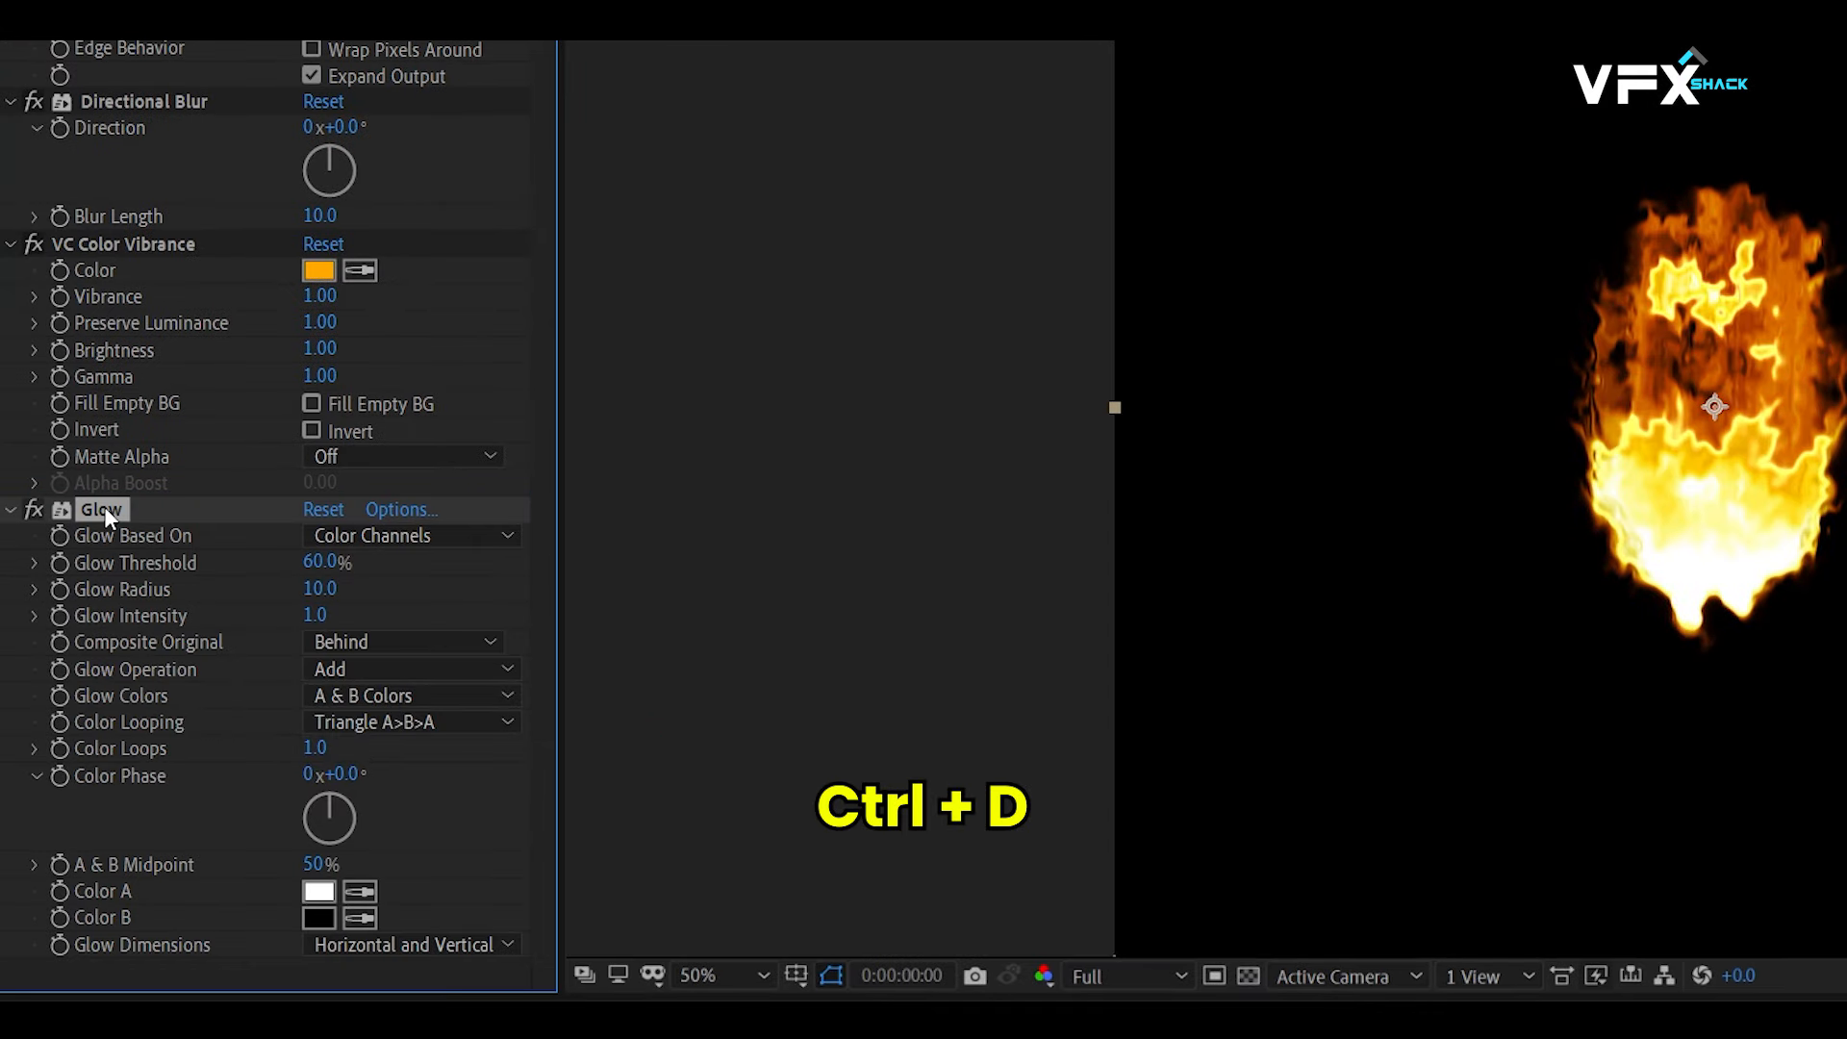
Step: Duplicate the Glow effect and set the copy's threshold to 70%, radius to 250 and intensity to 0.5
key("ctrl+d")
left_click(320, 597)
type("70")
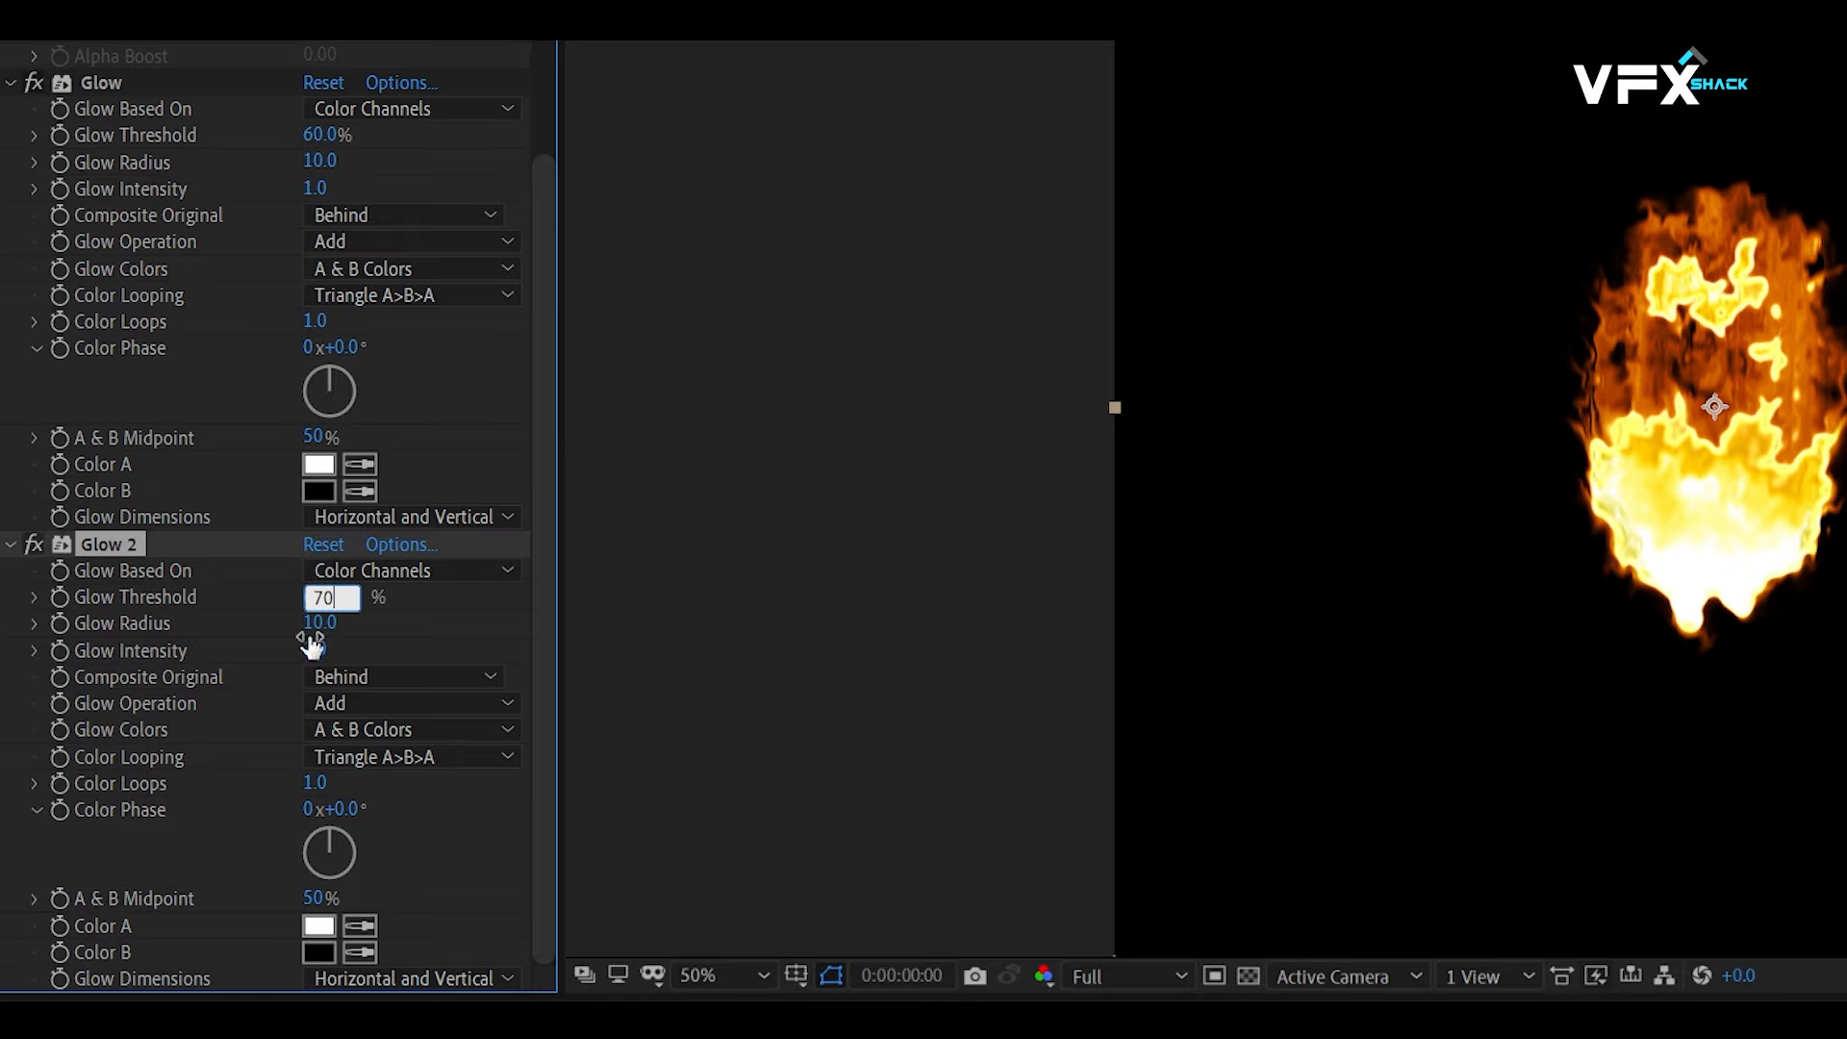
key("Return")
type("250")
key("Return")
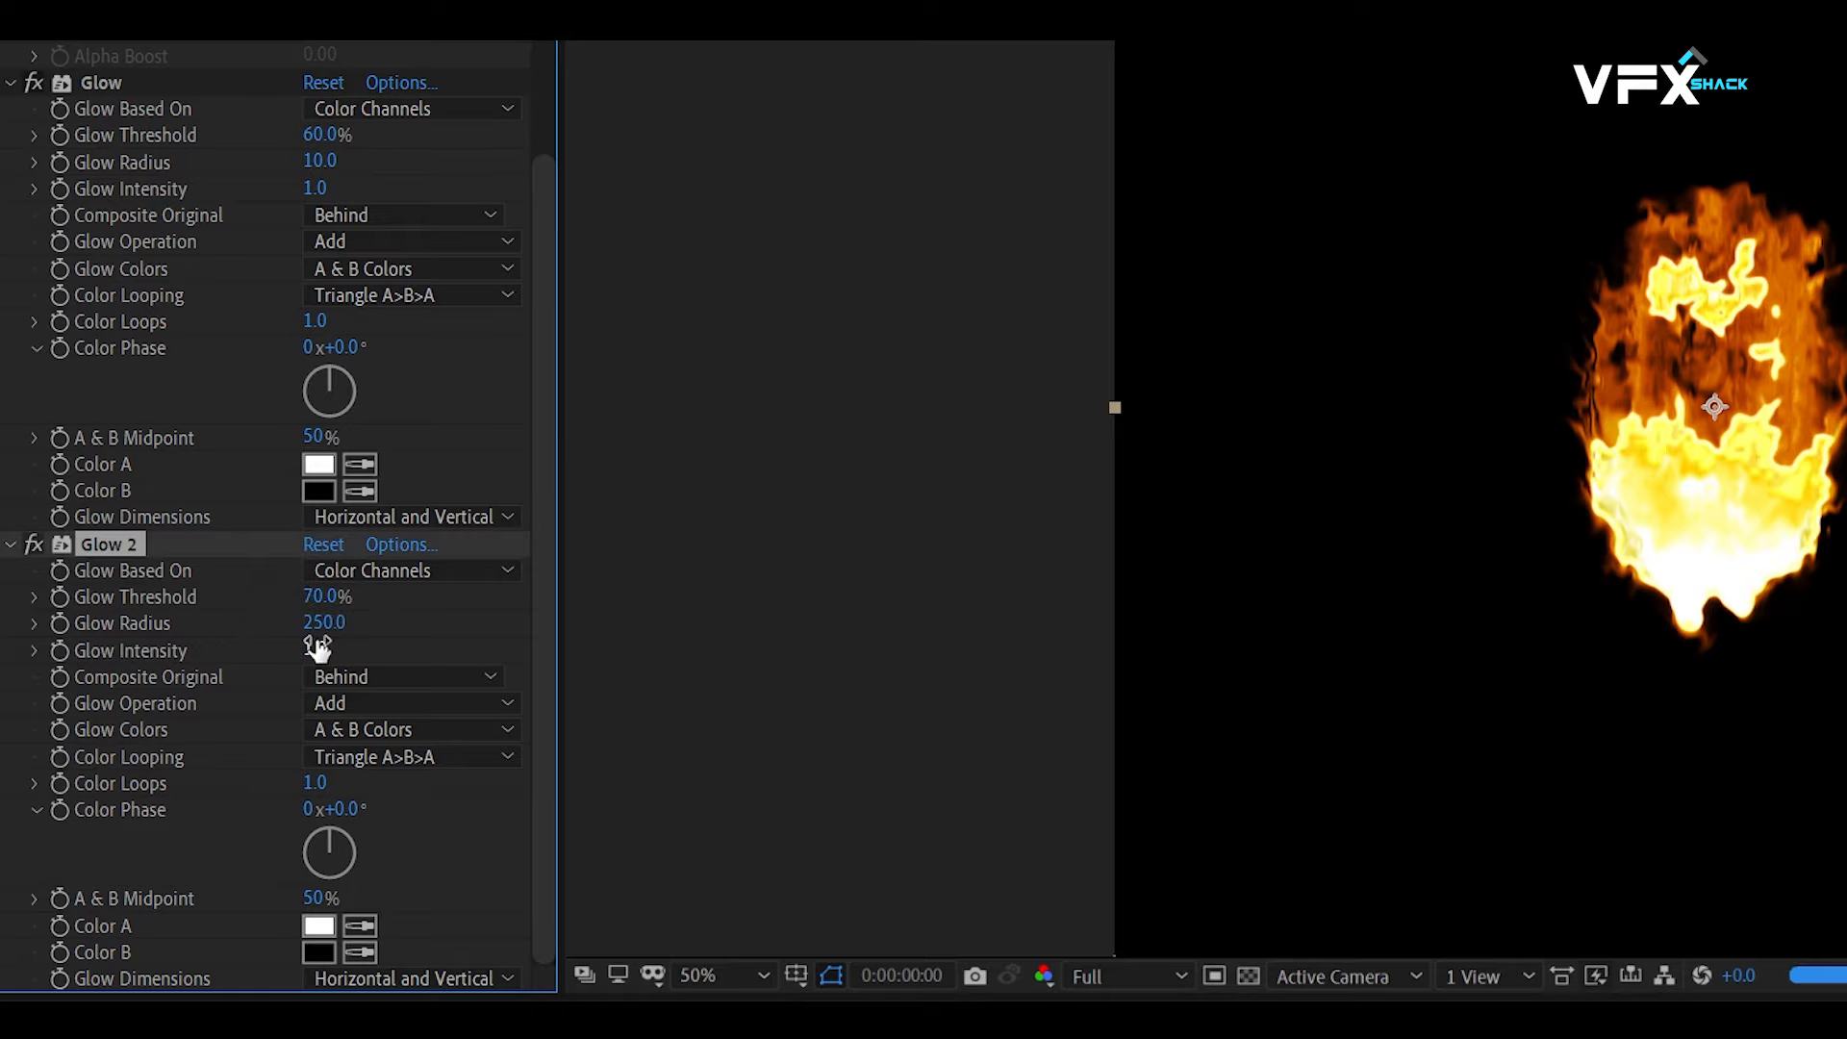
left_click(317, 650)
type("0.5")
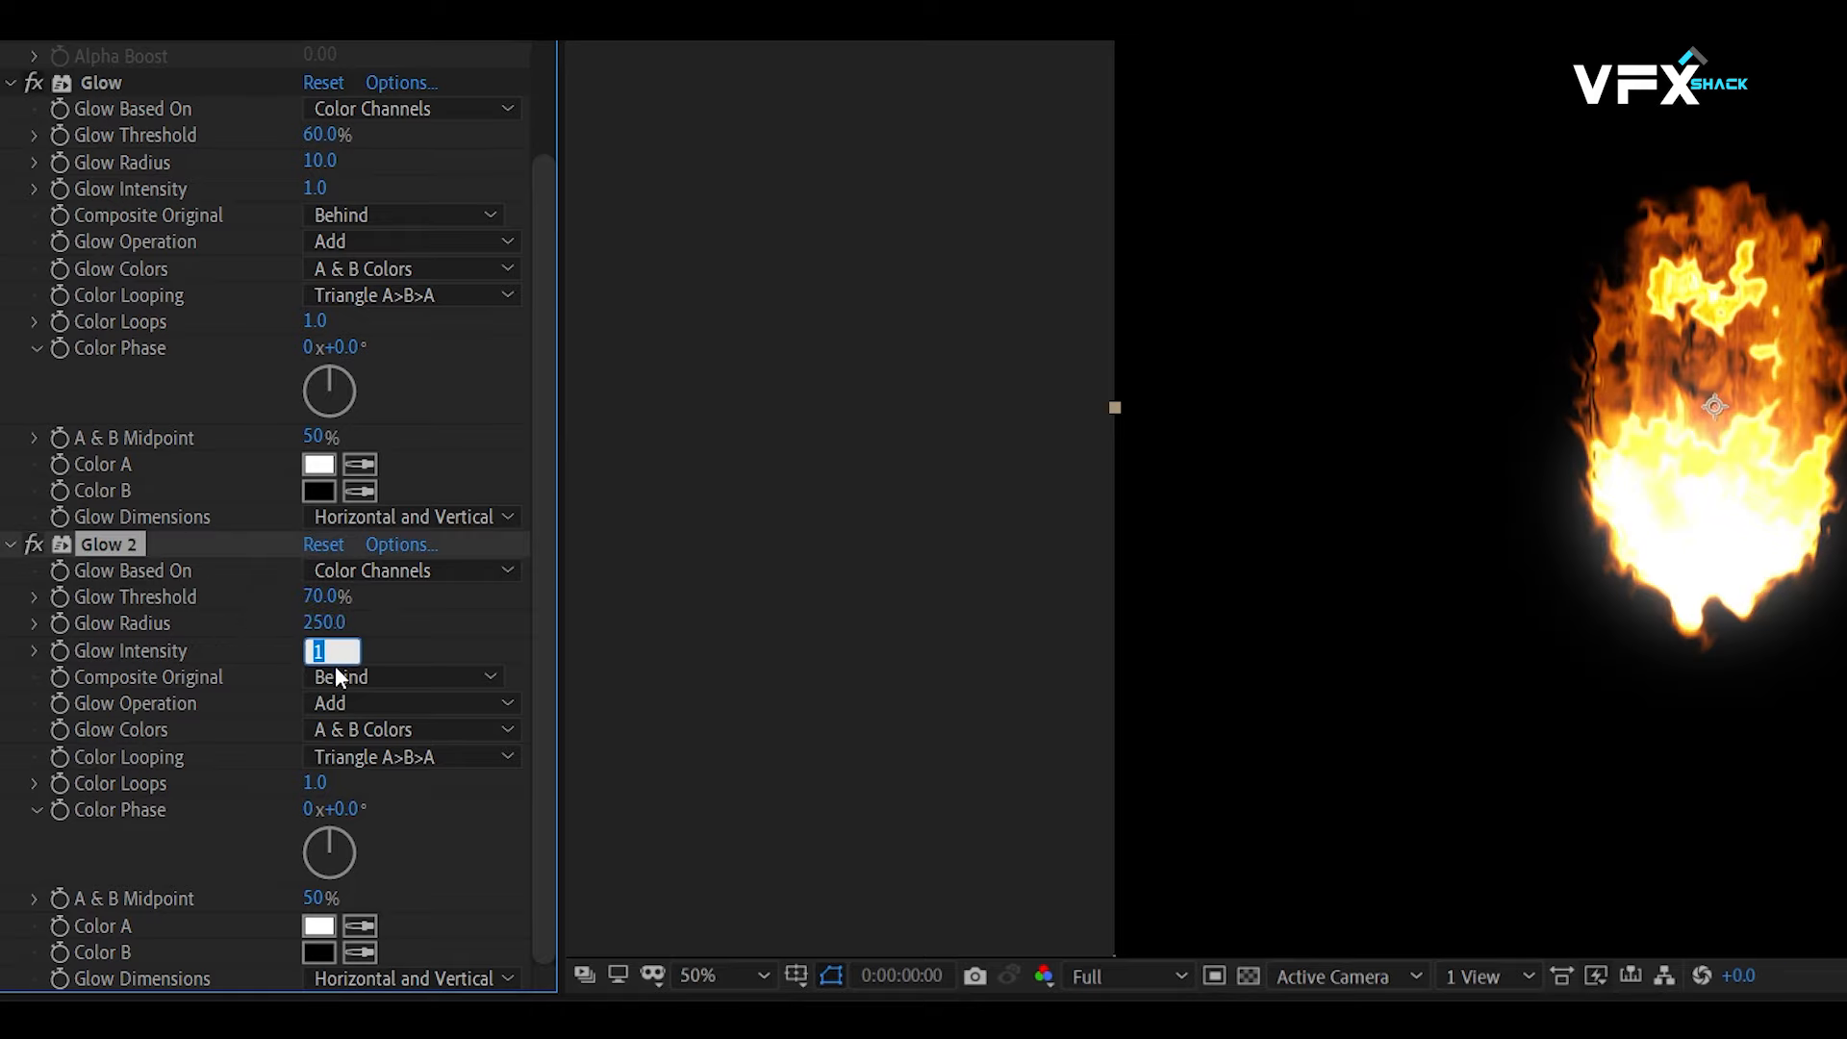
key("Return")
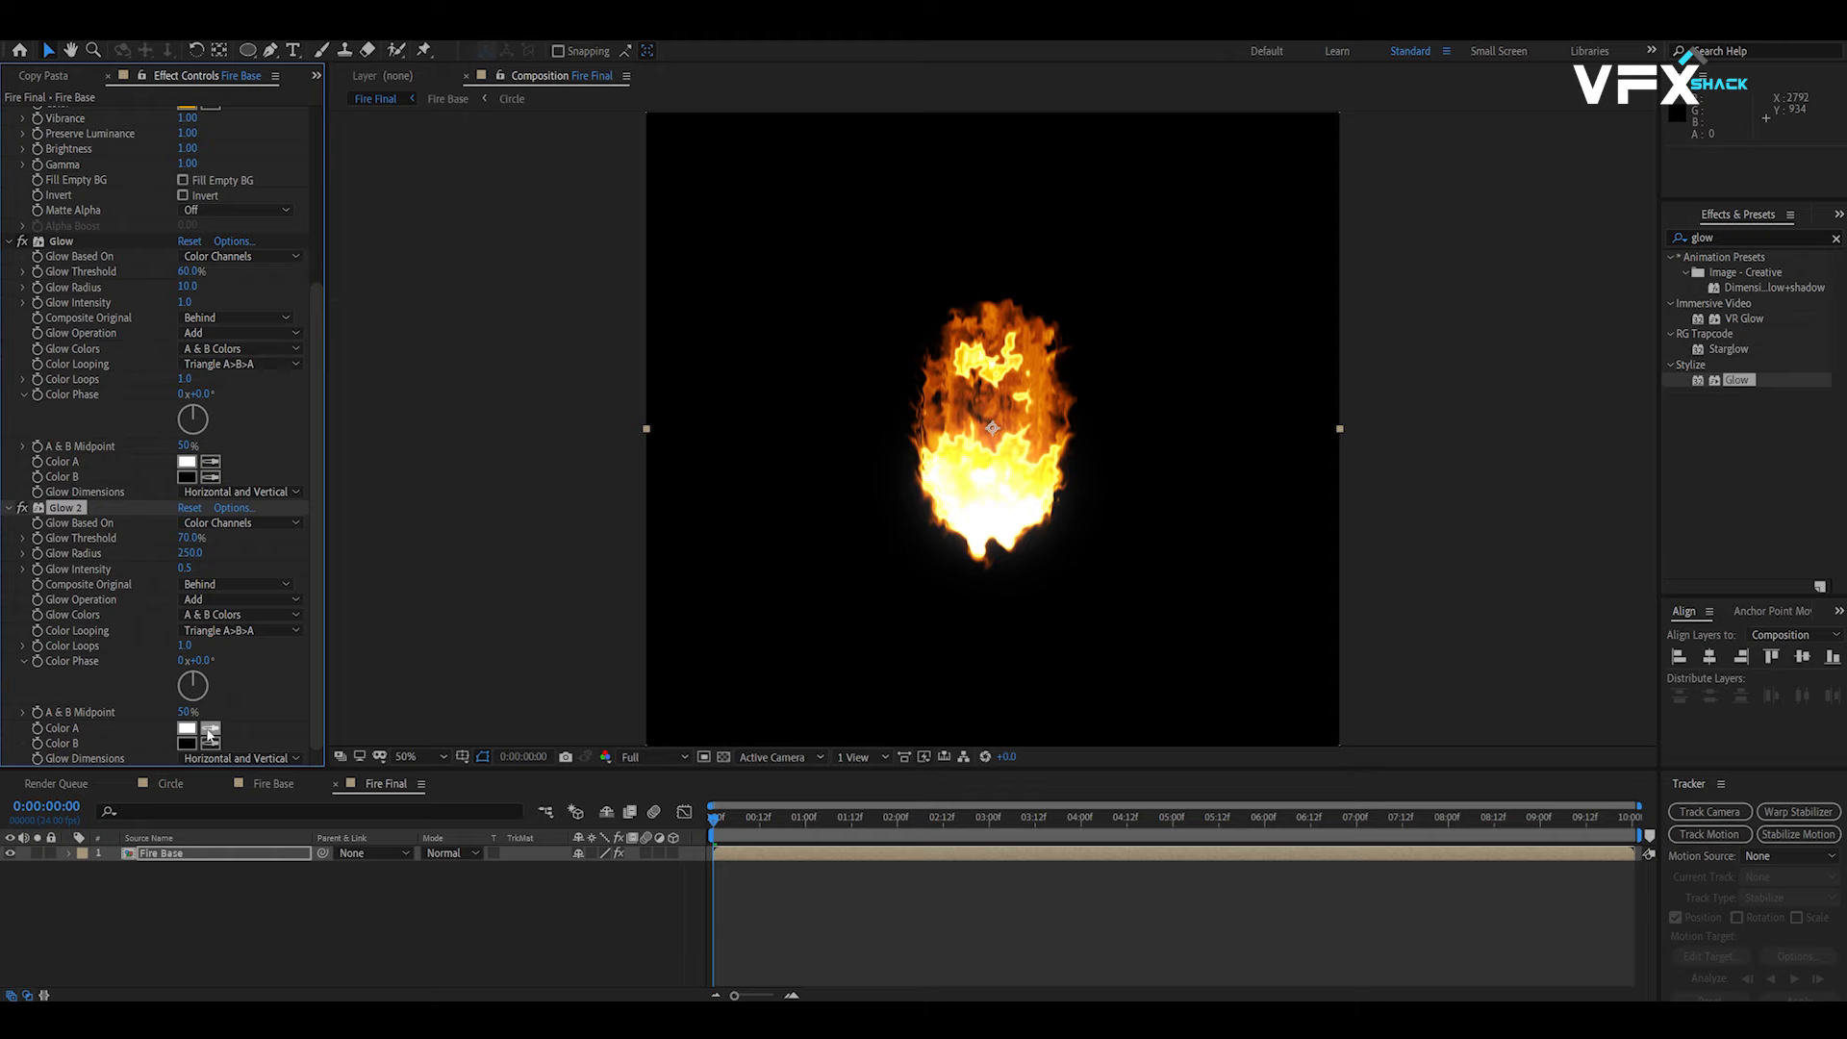
Step: Sample Color A and Color B of Glow 2 from the yellow and orange parts of the flame
left_click(209, 729)
left_click(1061, 438)
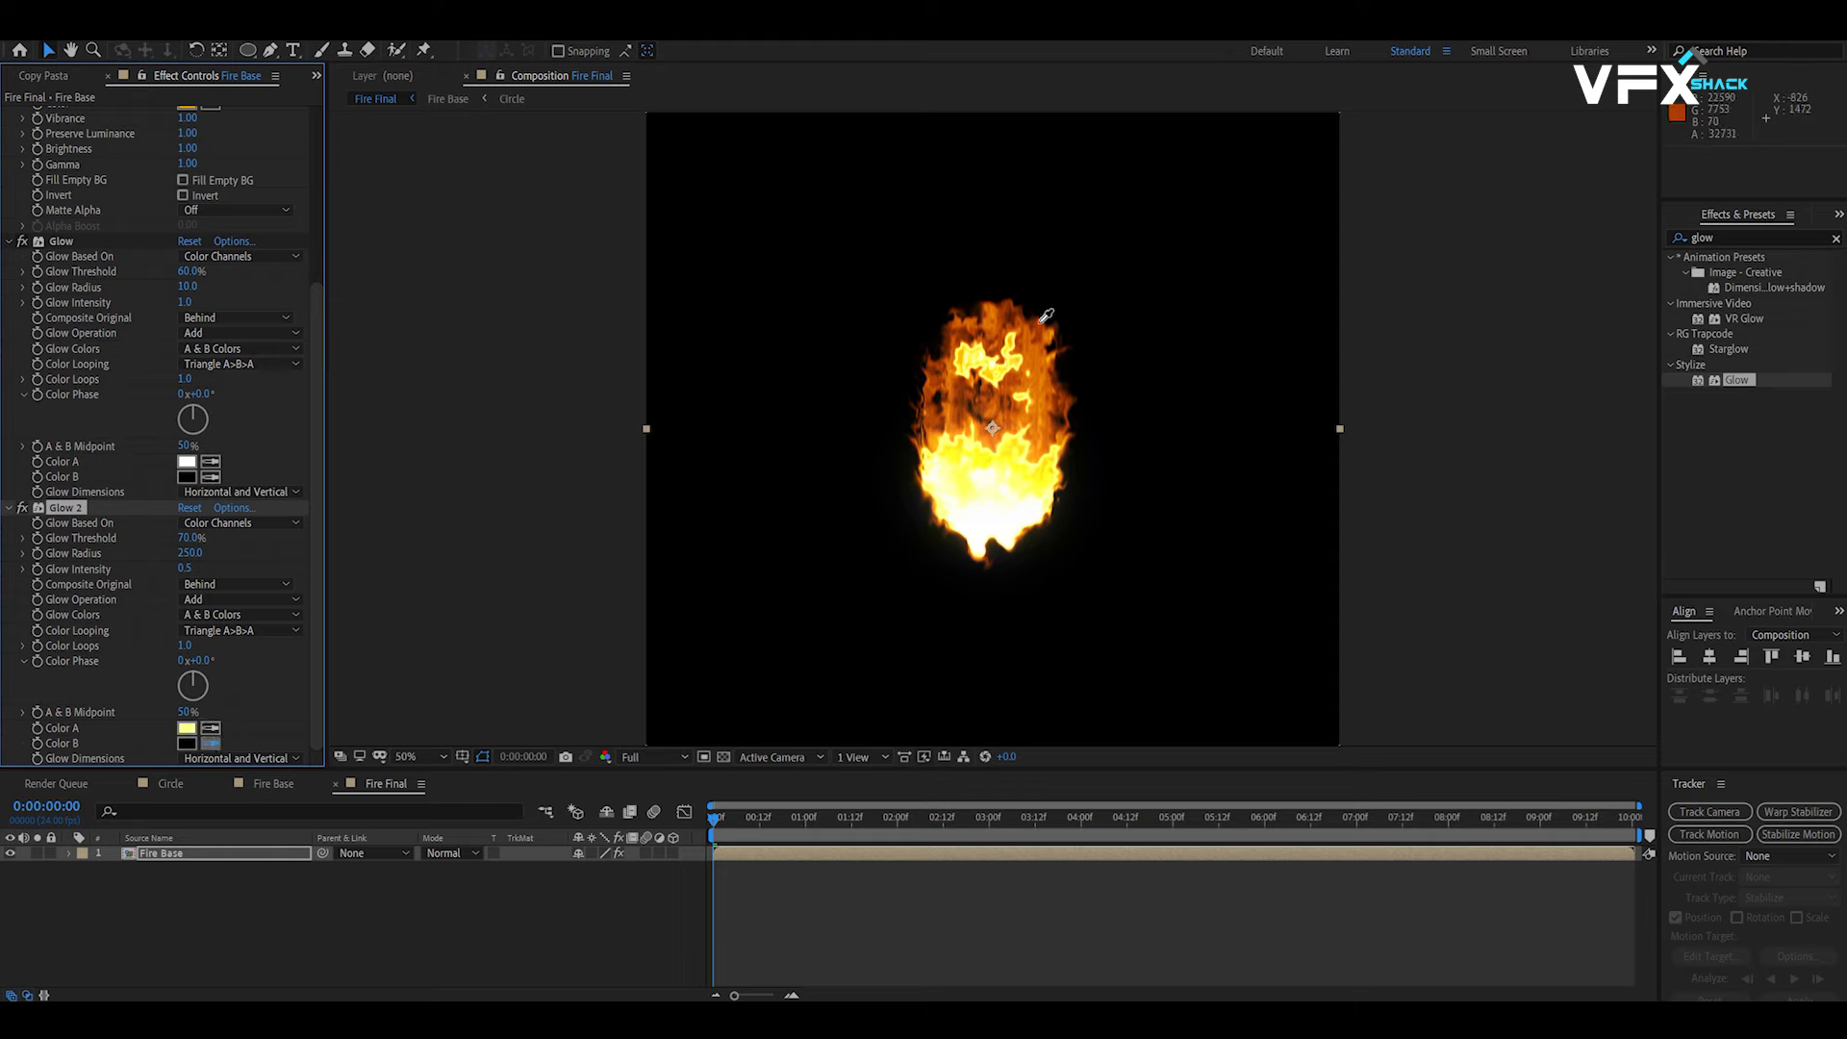
left_click(1042, 327)
left_click(9, 508)
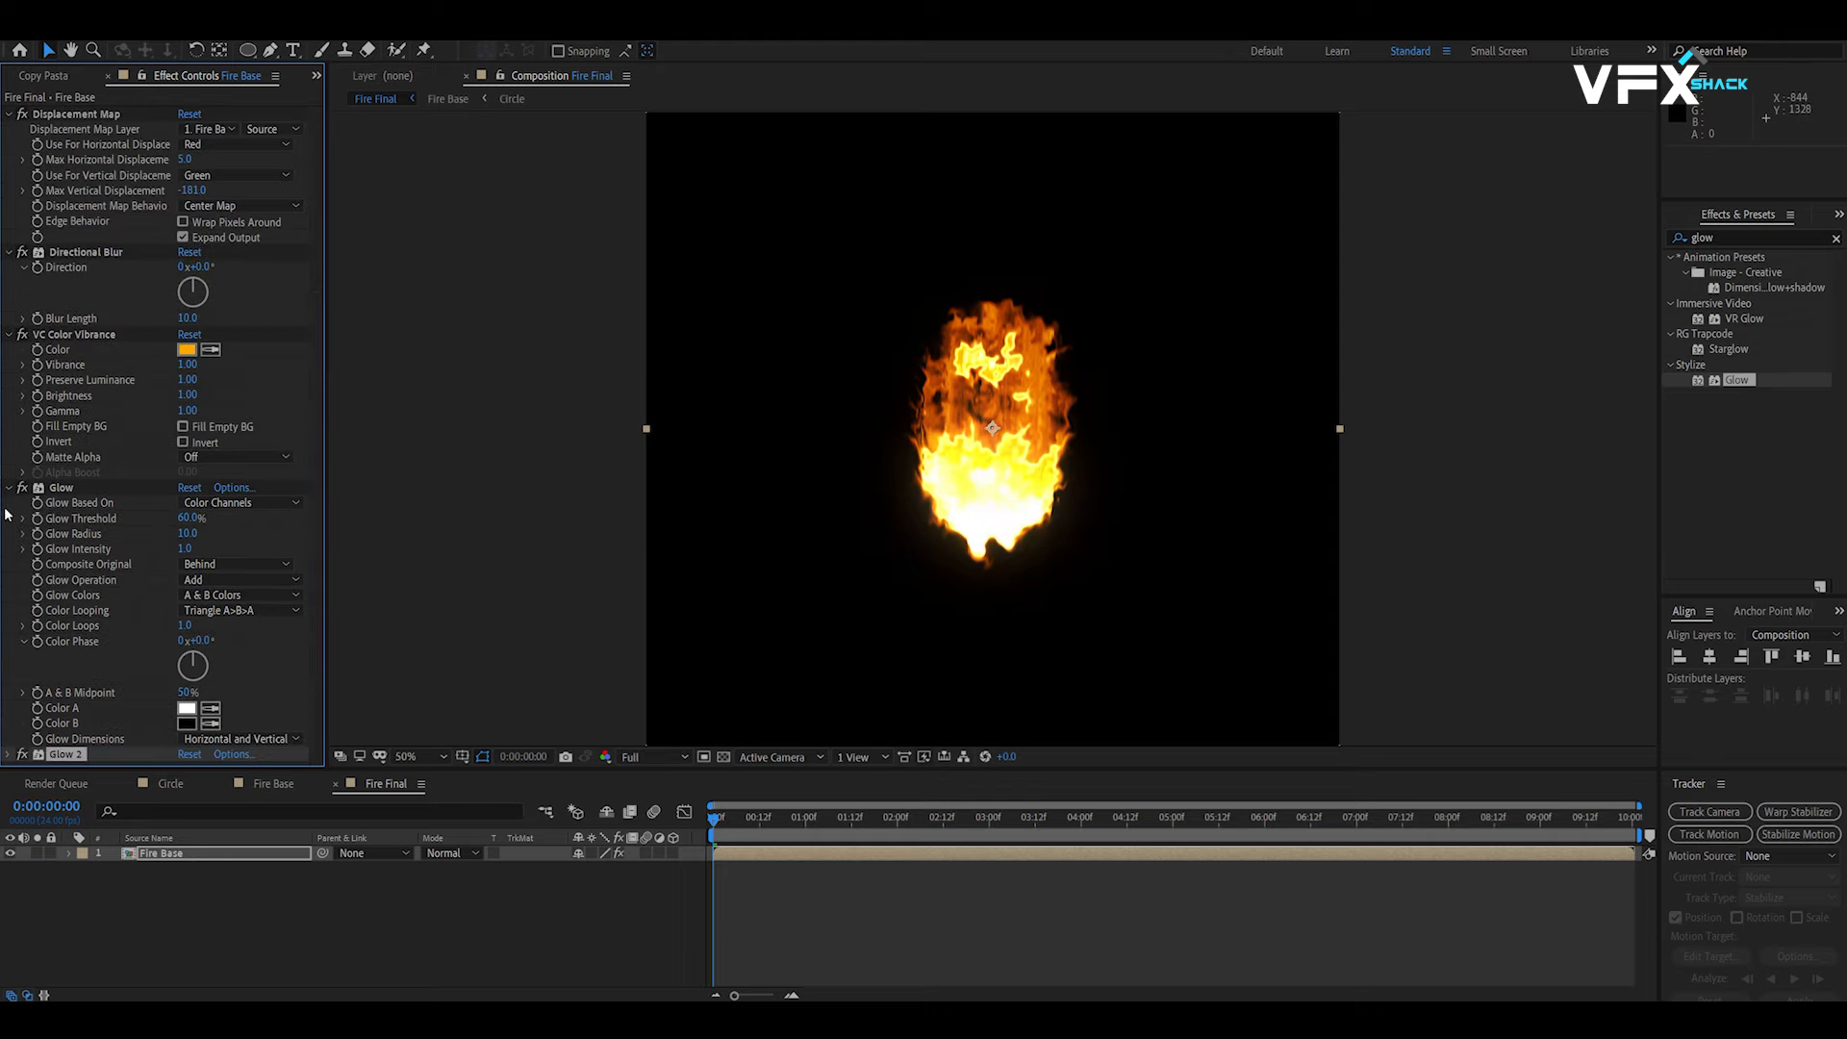
Step: Apply Mesh Warp to the Fire Base layer and pull the grid points around the flame's upper part inward
left_click(1769, 238)
type("mesh")
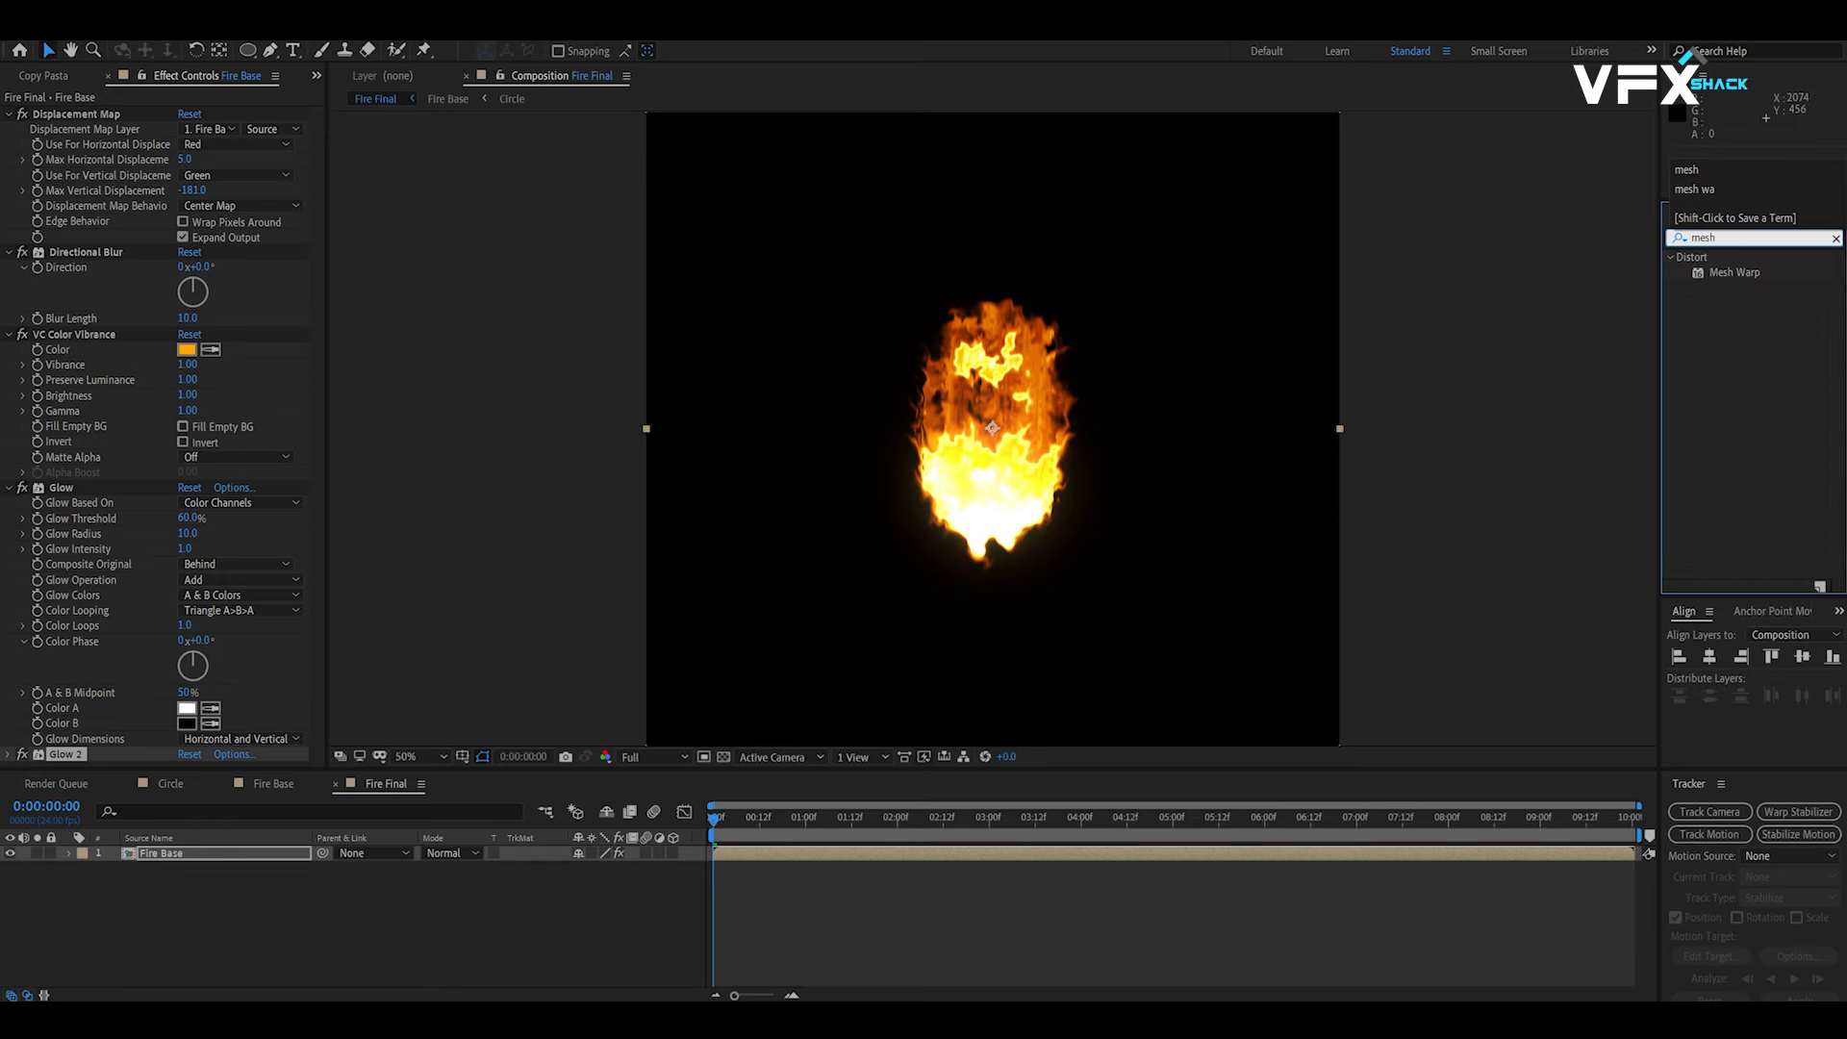
double_click(1752, 277)
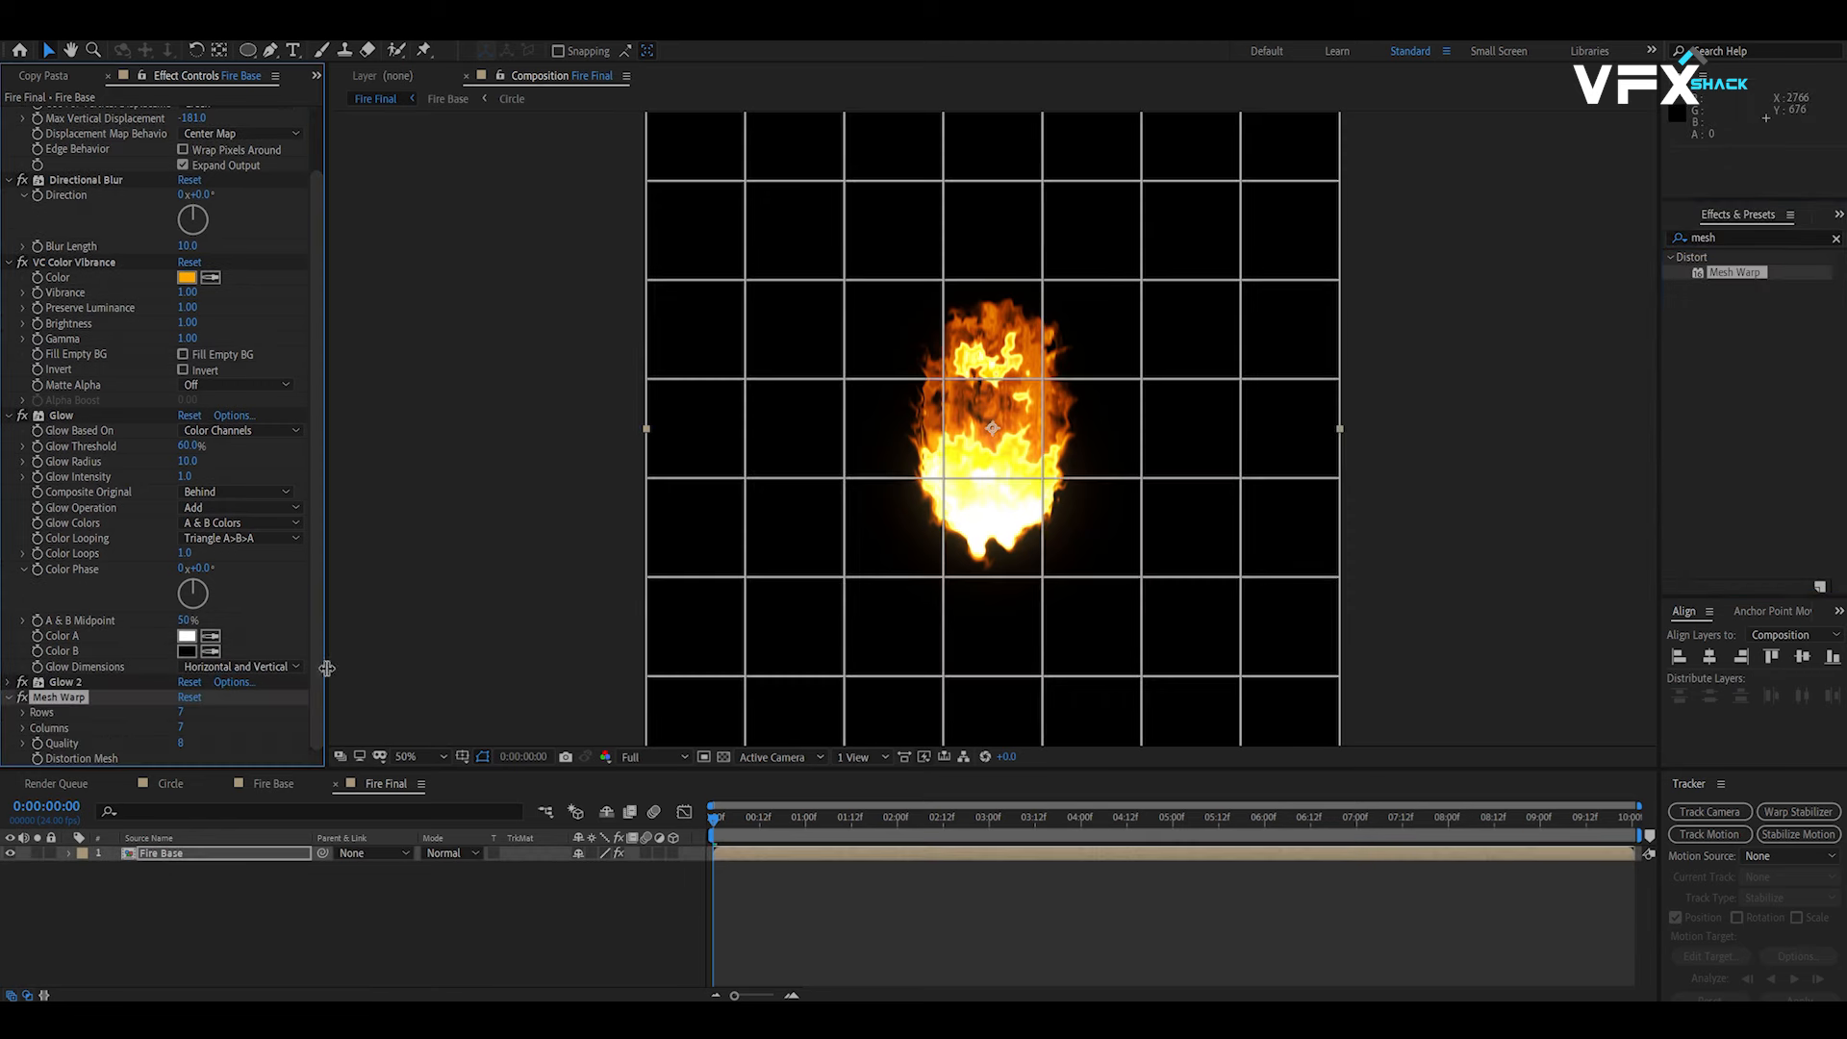
left_click_drag(945, 280, 1015, 283)
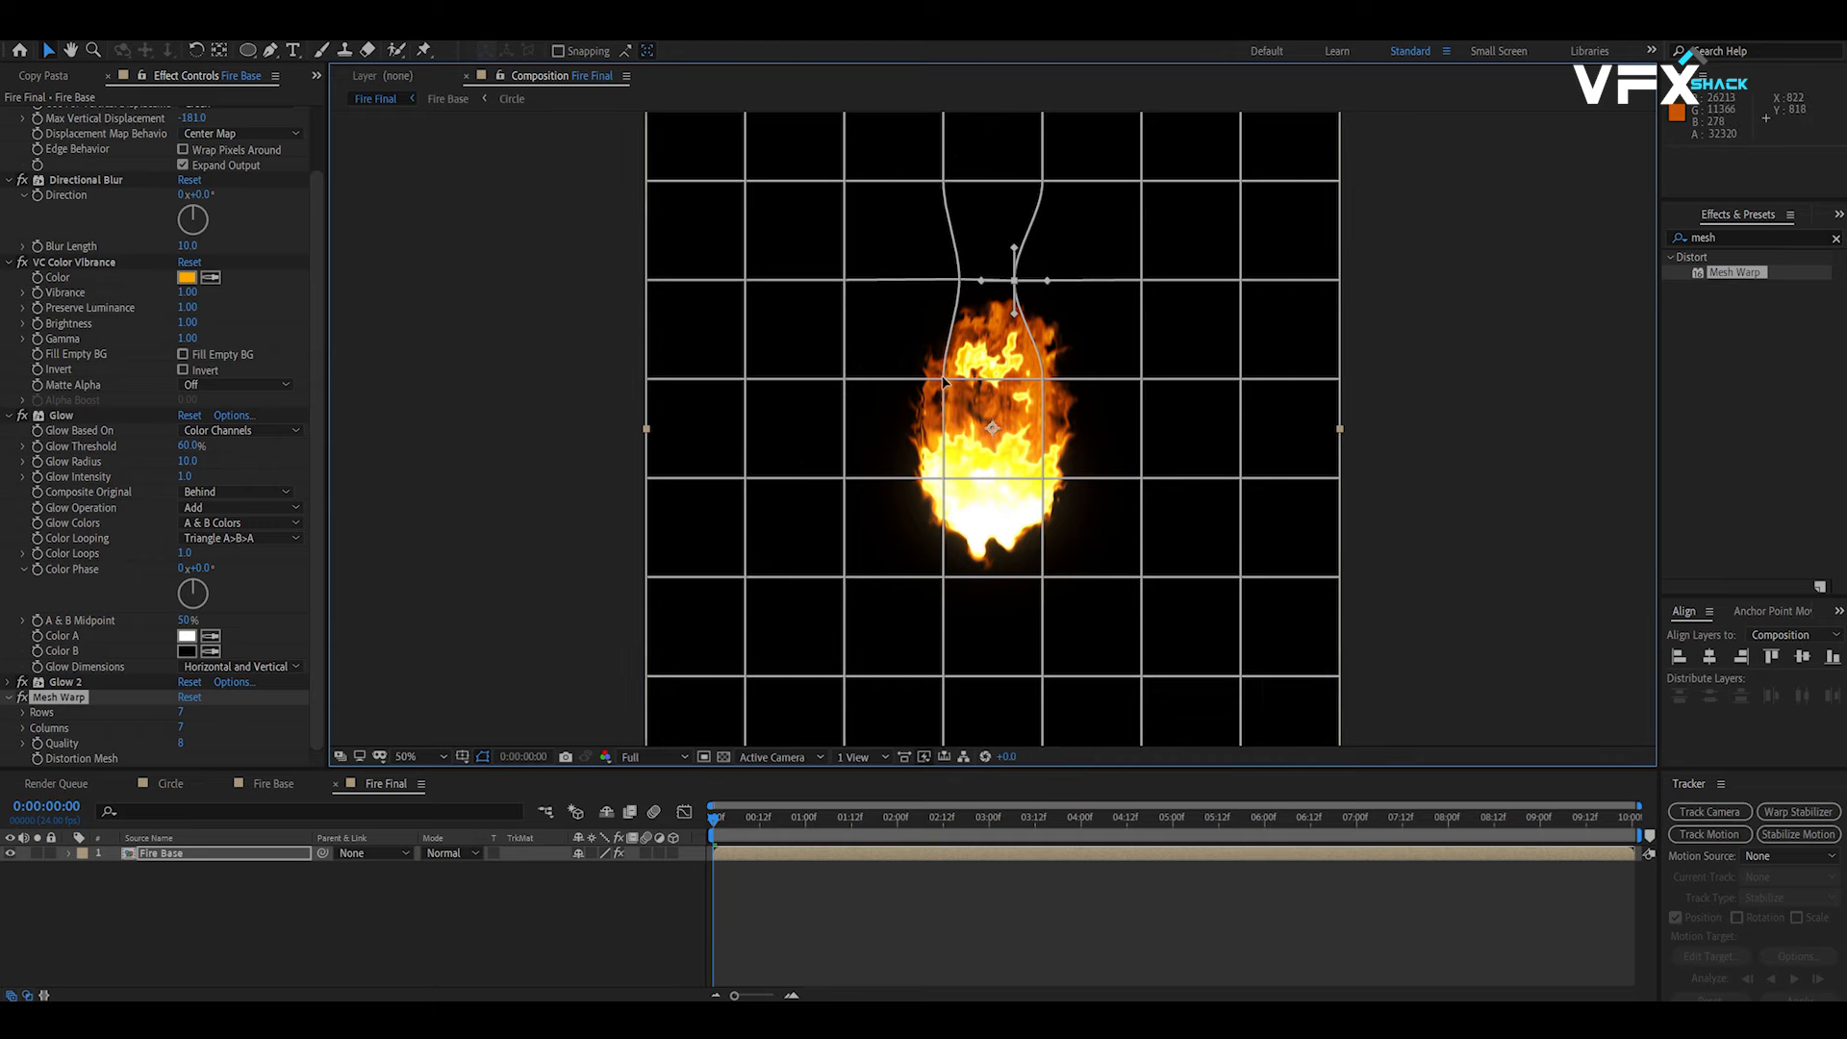
left_click(1037, 380)
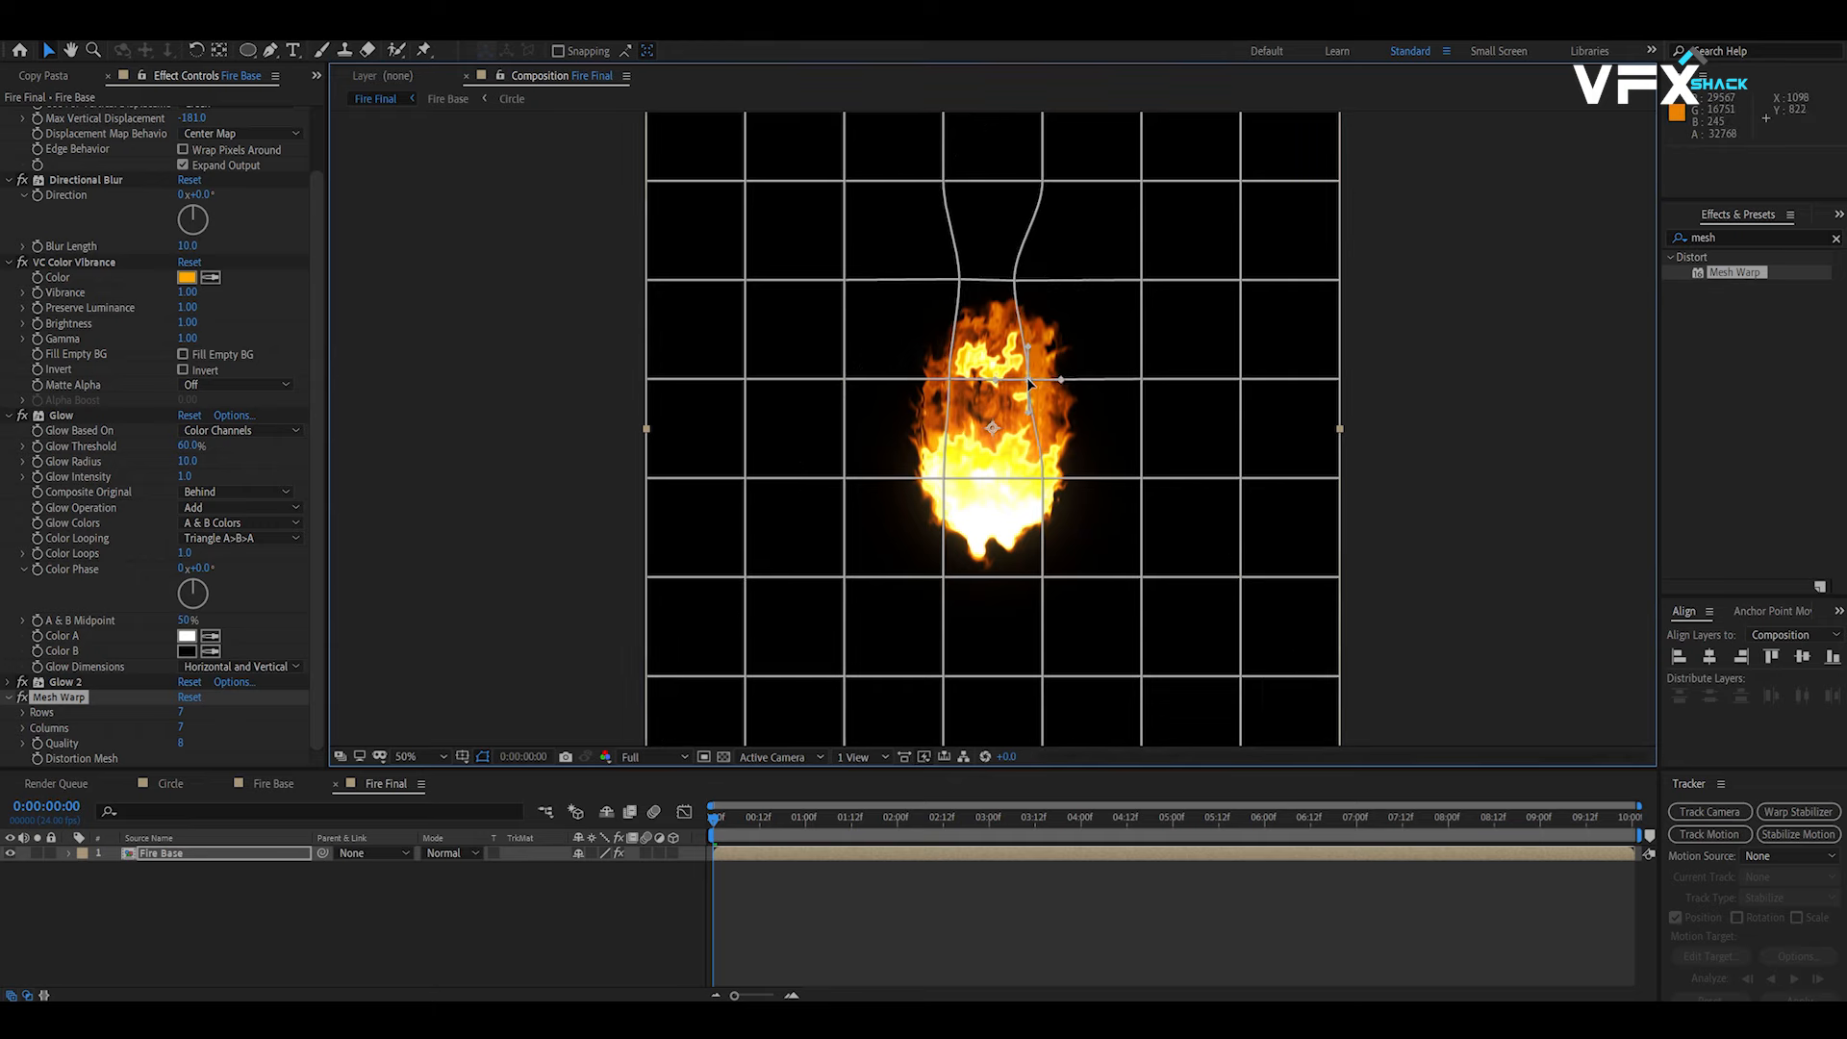
left_click(1163, 899)
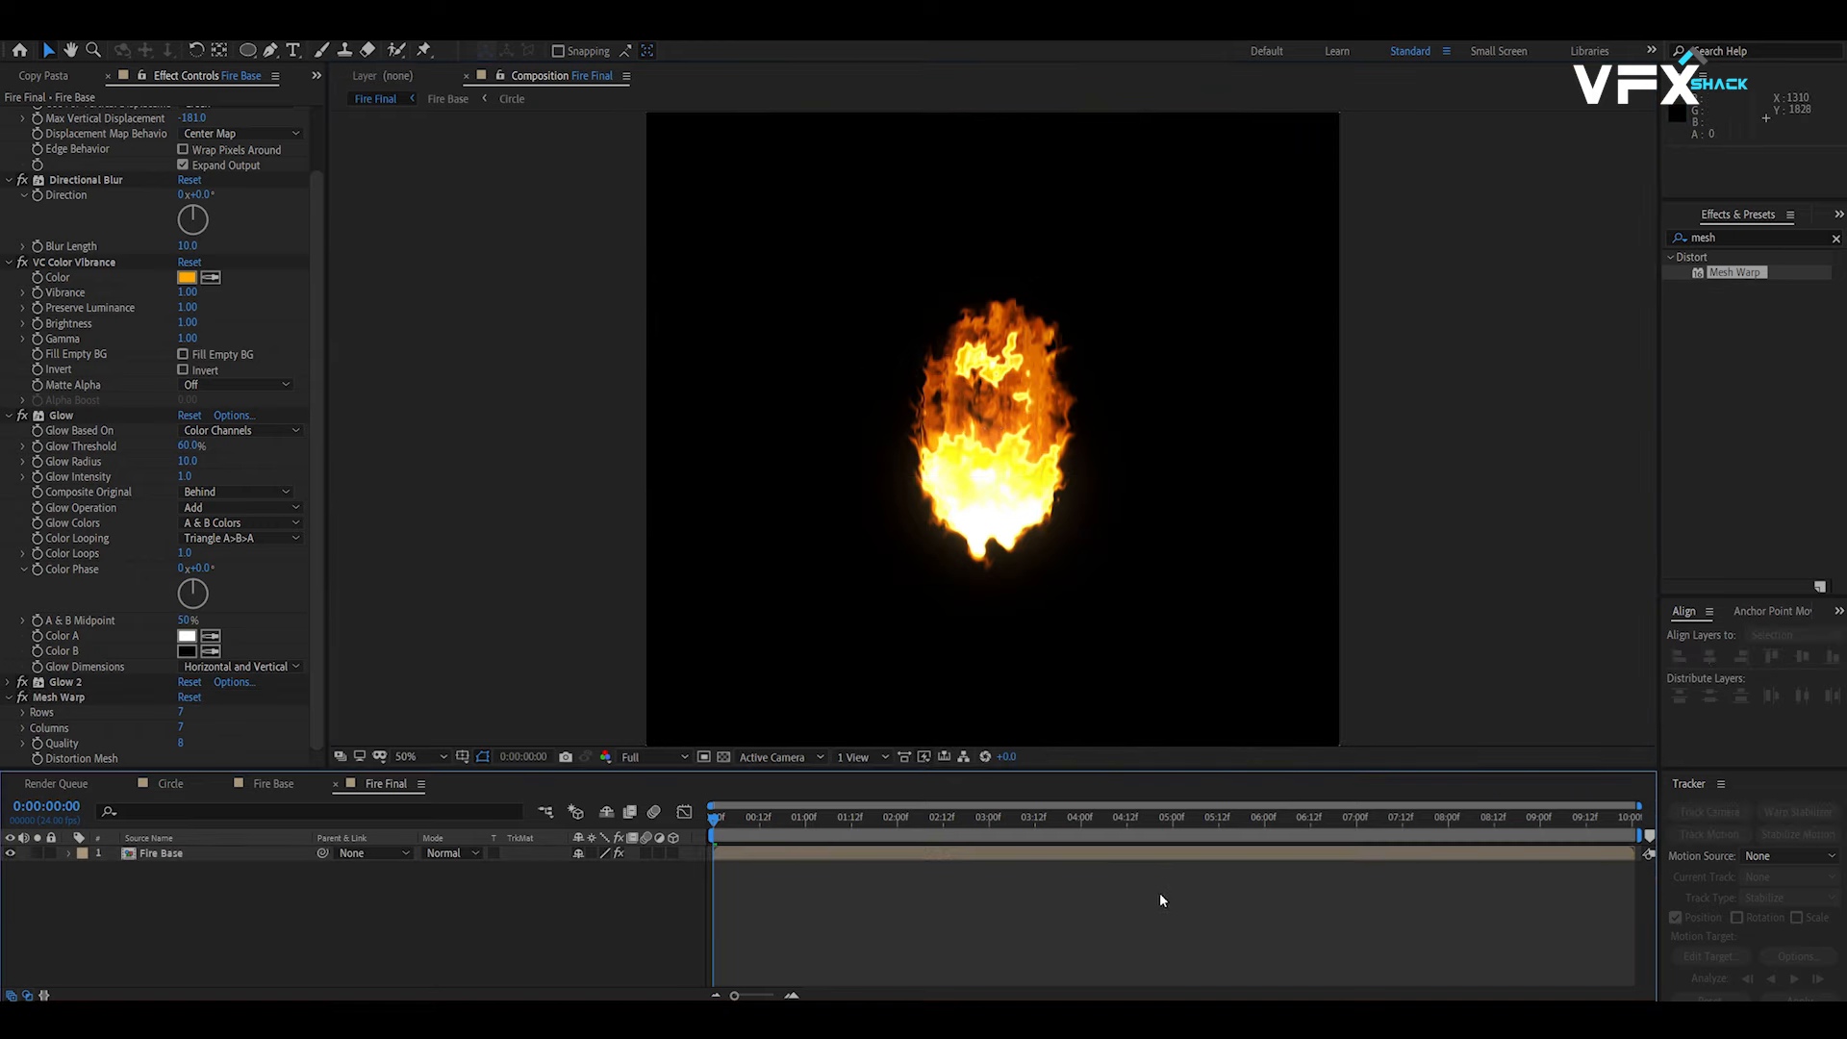
left_click(904, 853)
Step: Create a new black solid and apply CC Particle World to it
left_click(218, 912)
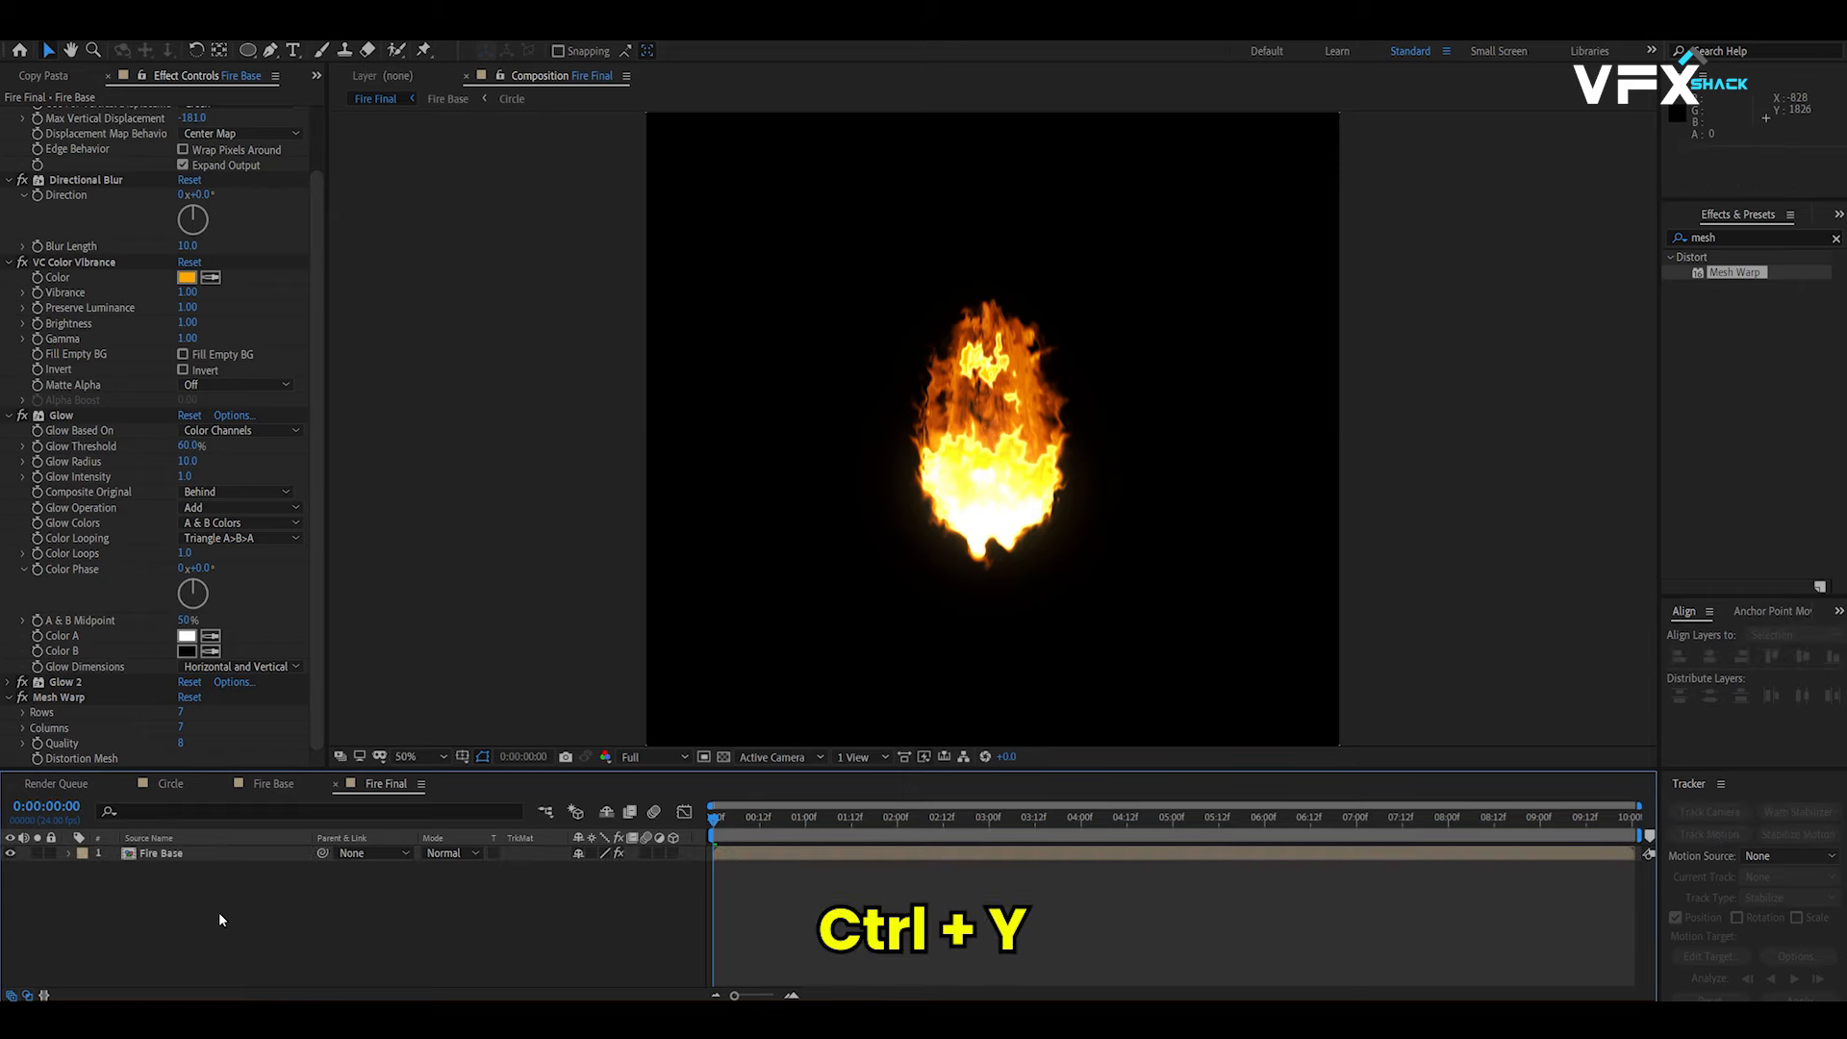
key("ctrl+y")
left_click(601, 469)
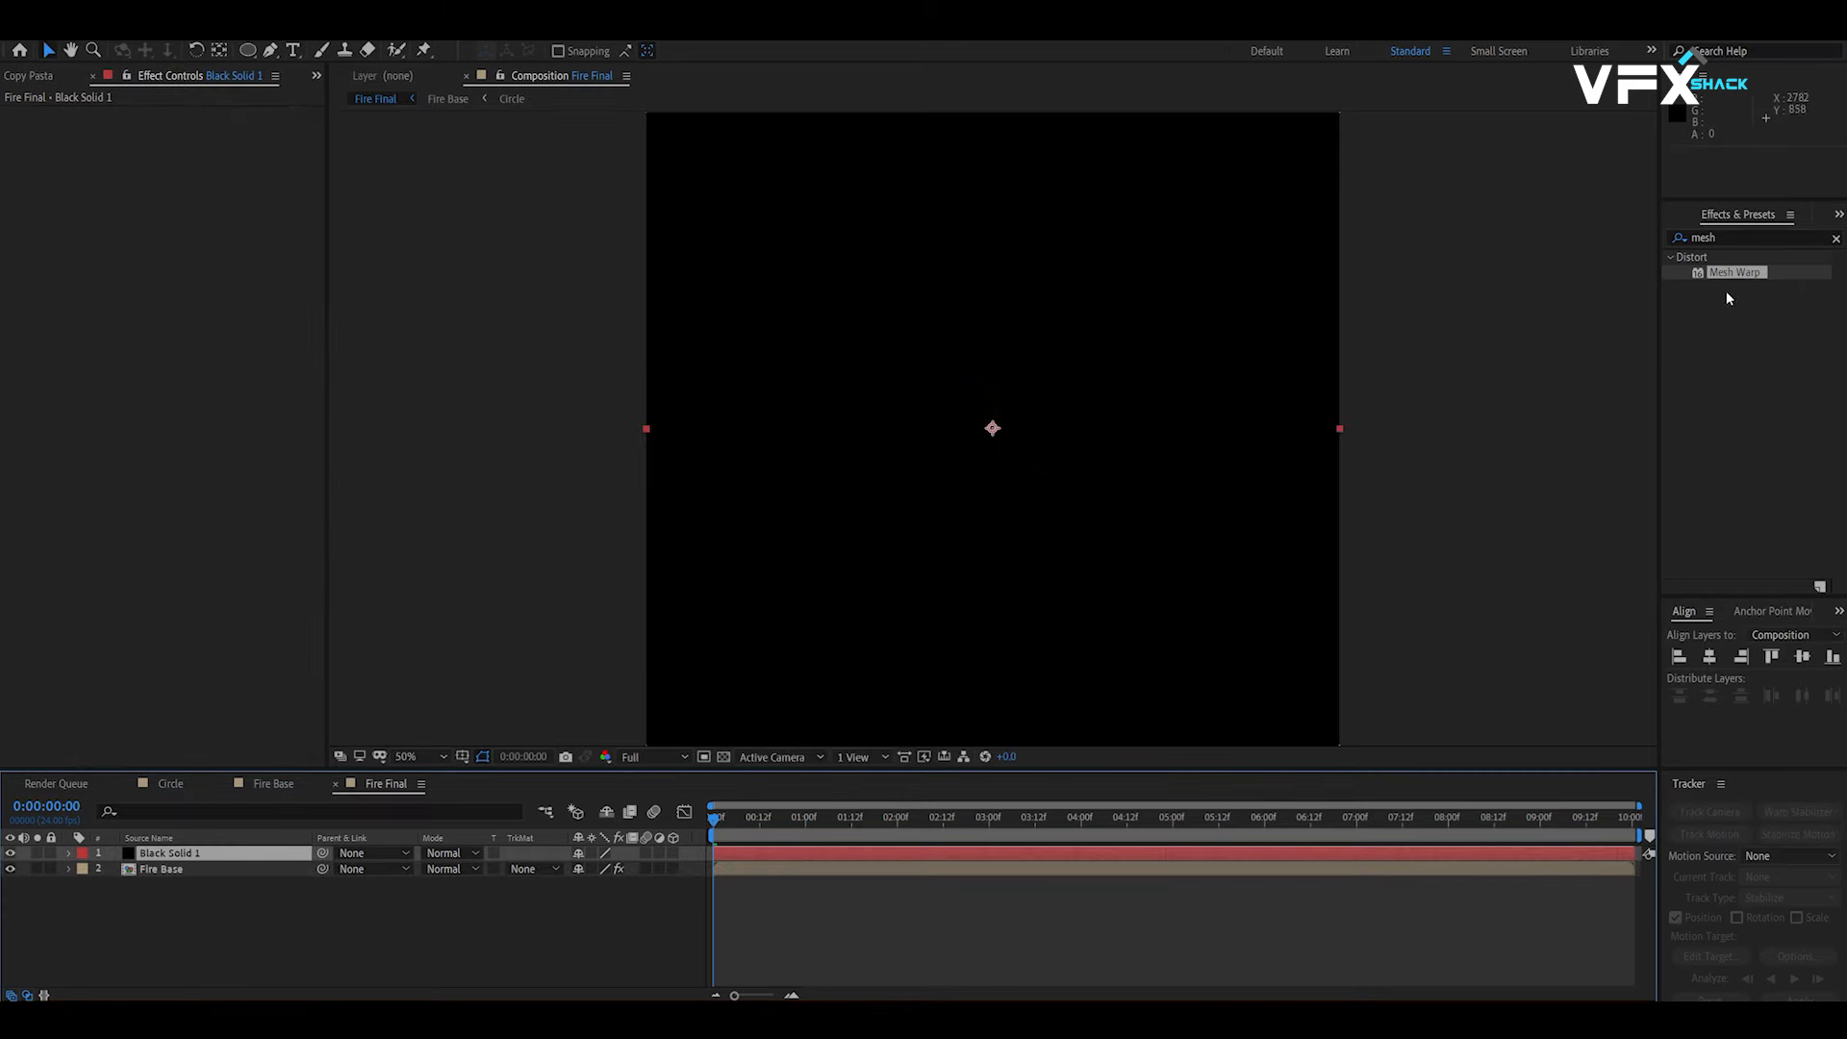
left_click_drag(1733, 237, 1373, 245)
type("partic")
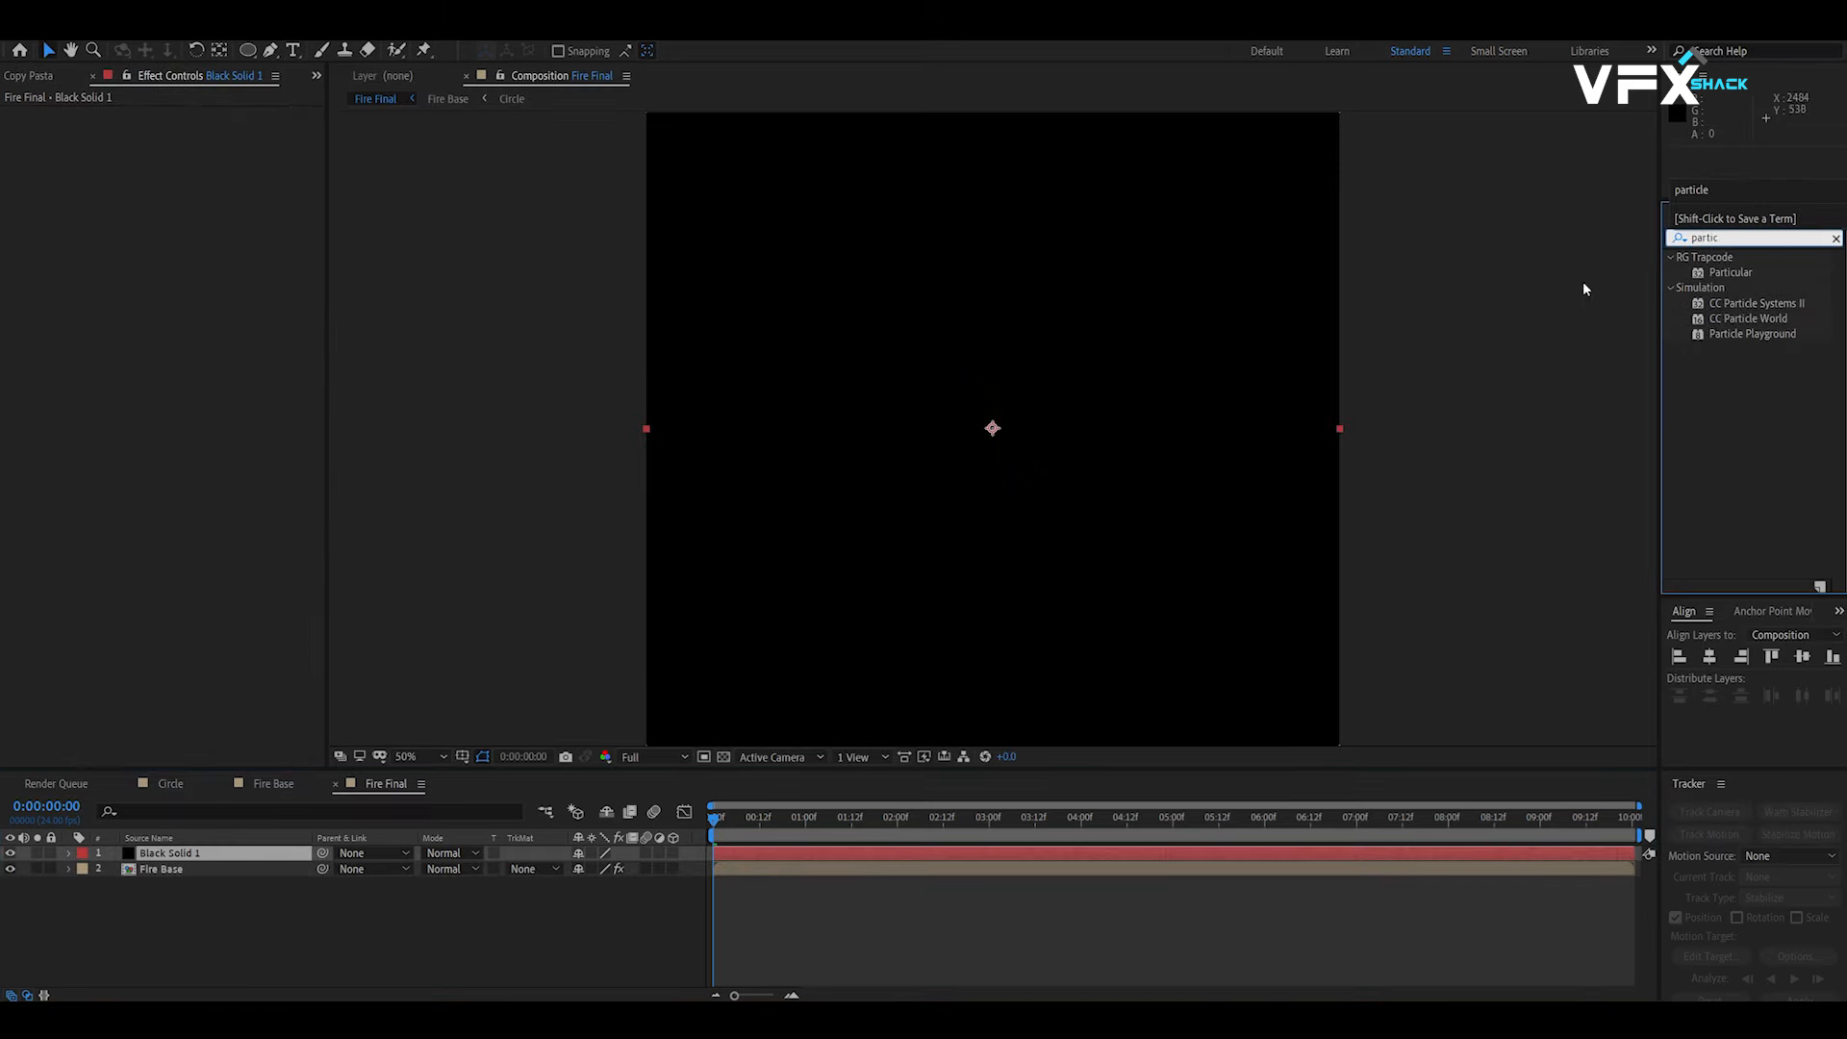
left_click_drag(1748, 318, 154, 385)
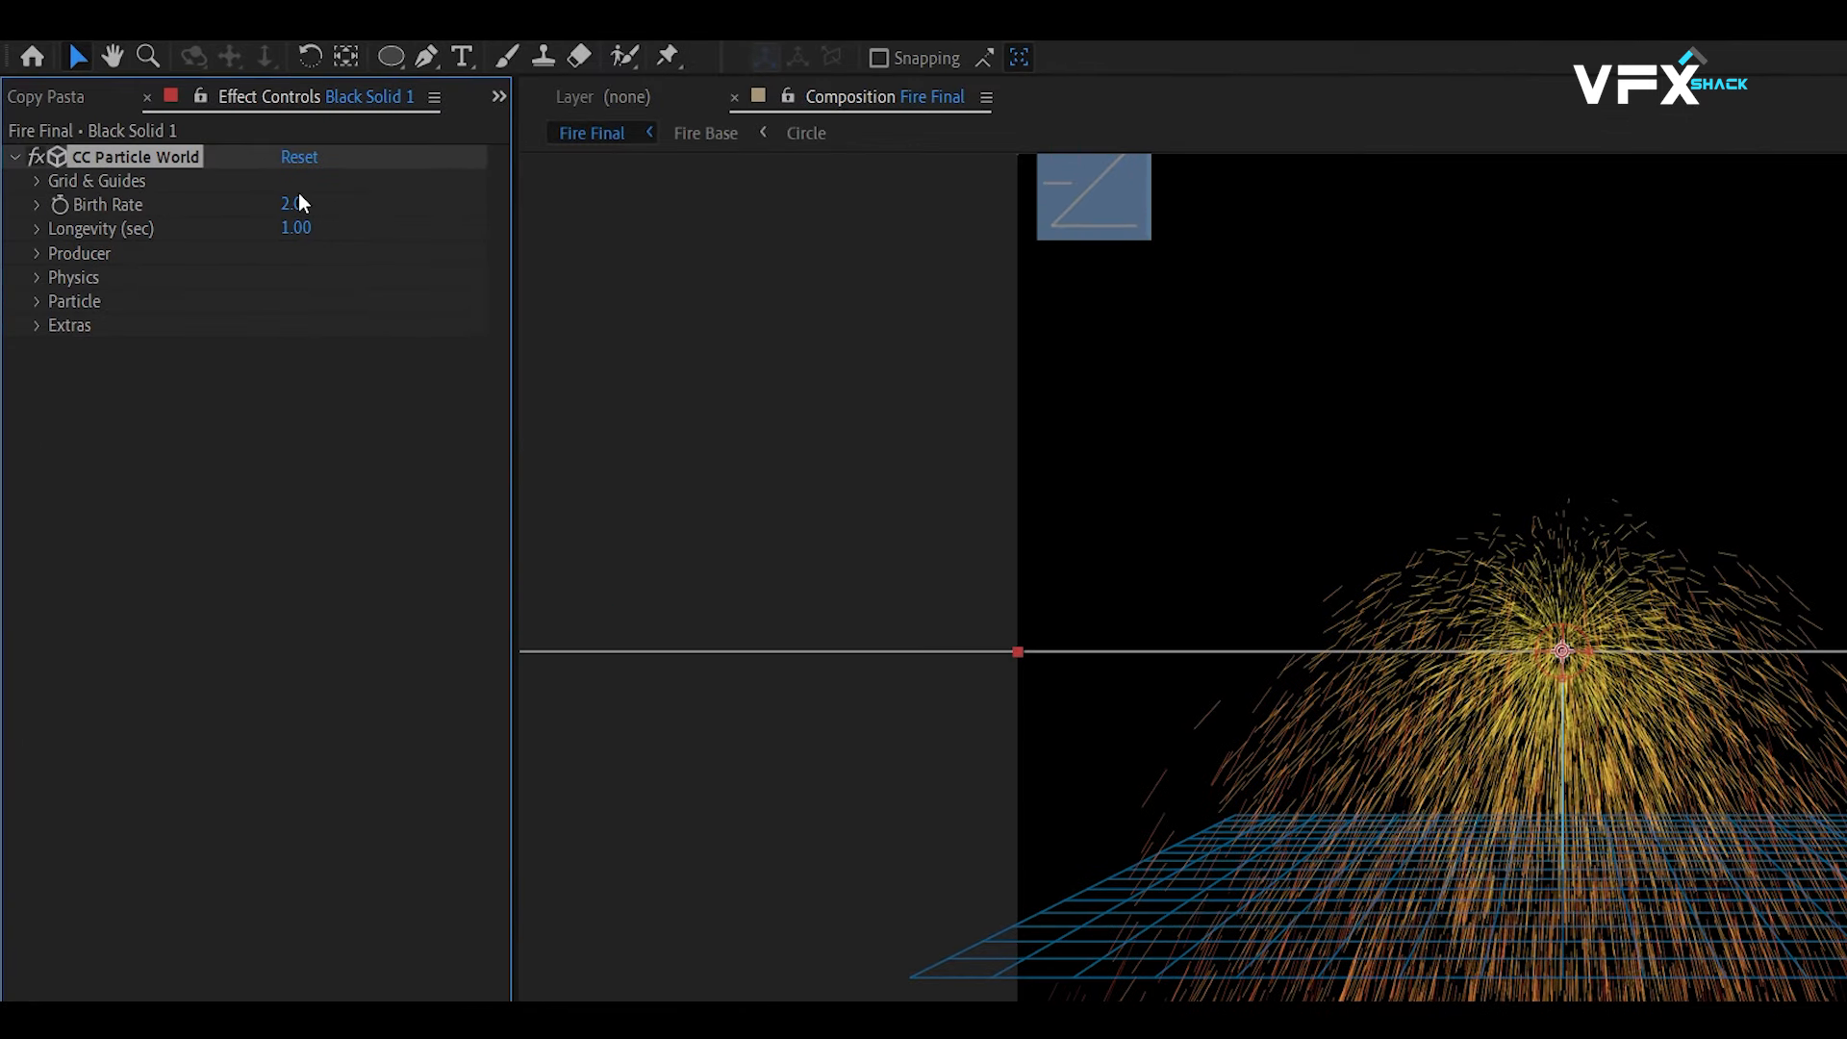
Step: Set the CC Particle World birth rate to 0 and the gravity to -1
left_click(185, 145)
type("0")
key("Return")
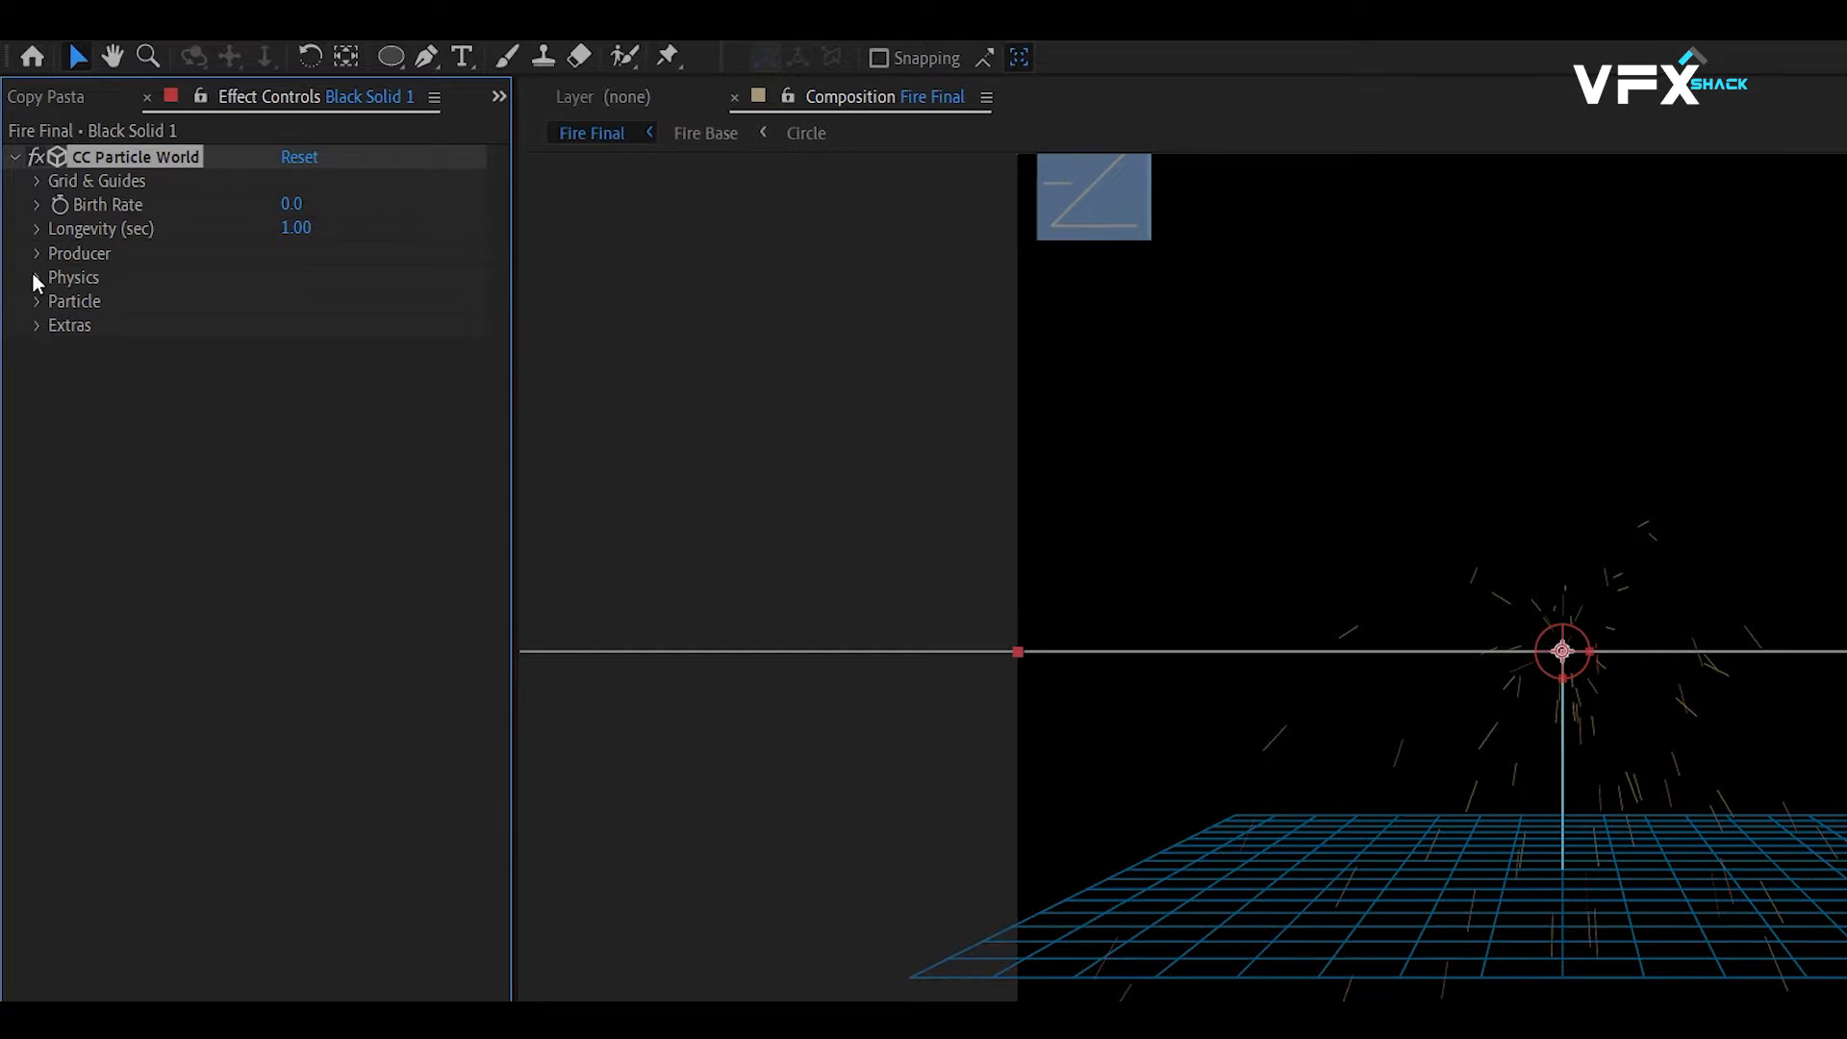
left_click(36, 277)
left_click(294, 374)
type("-1")
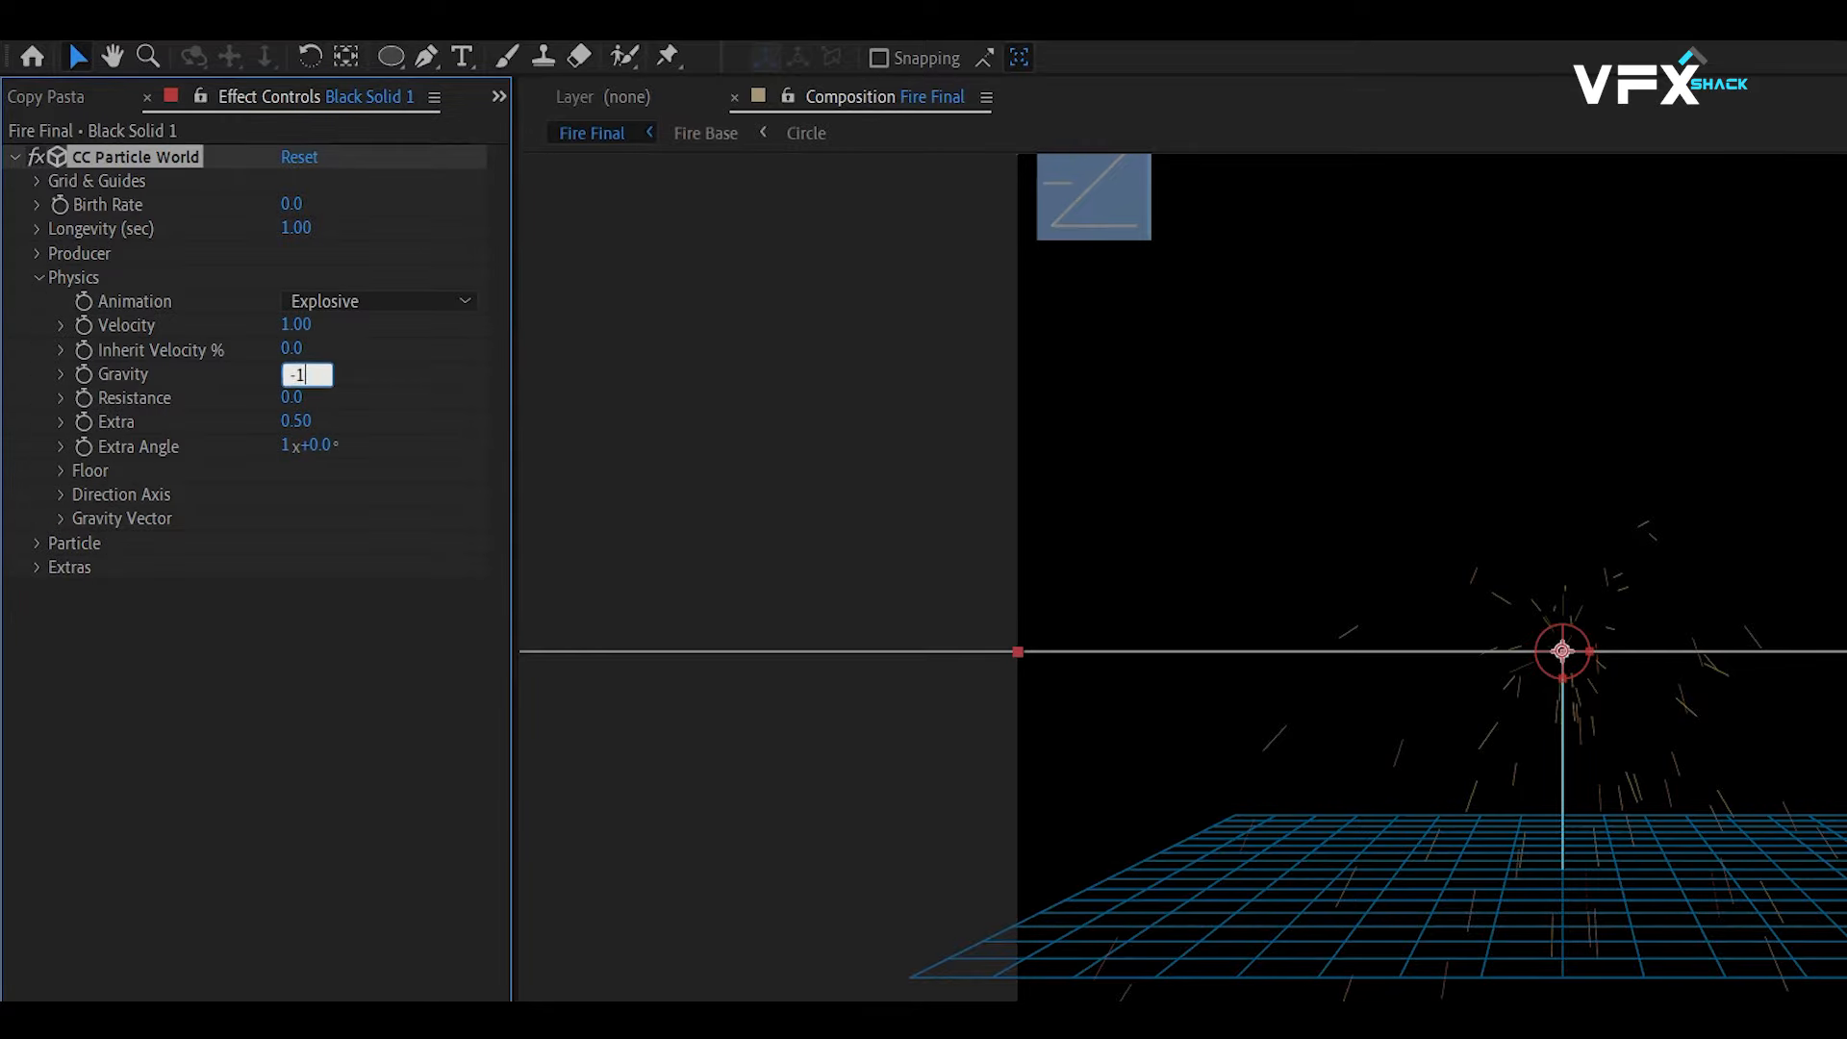
key("Return")
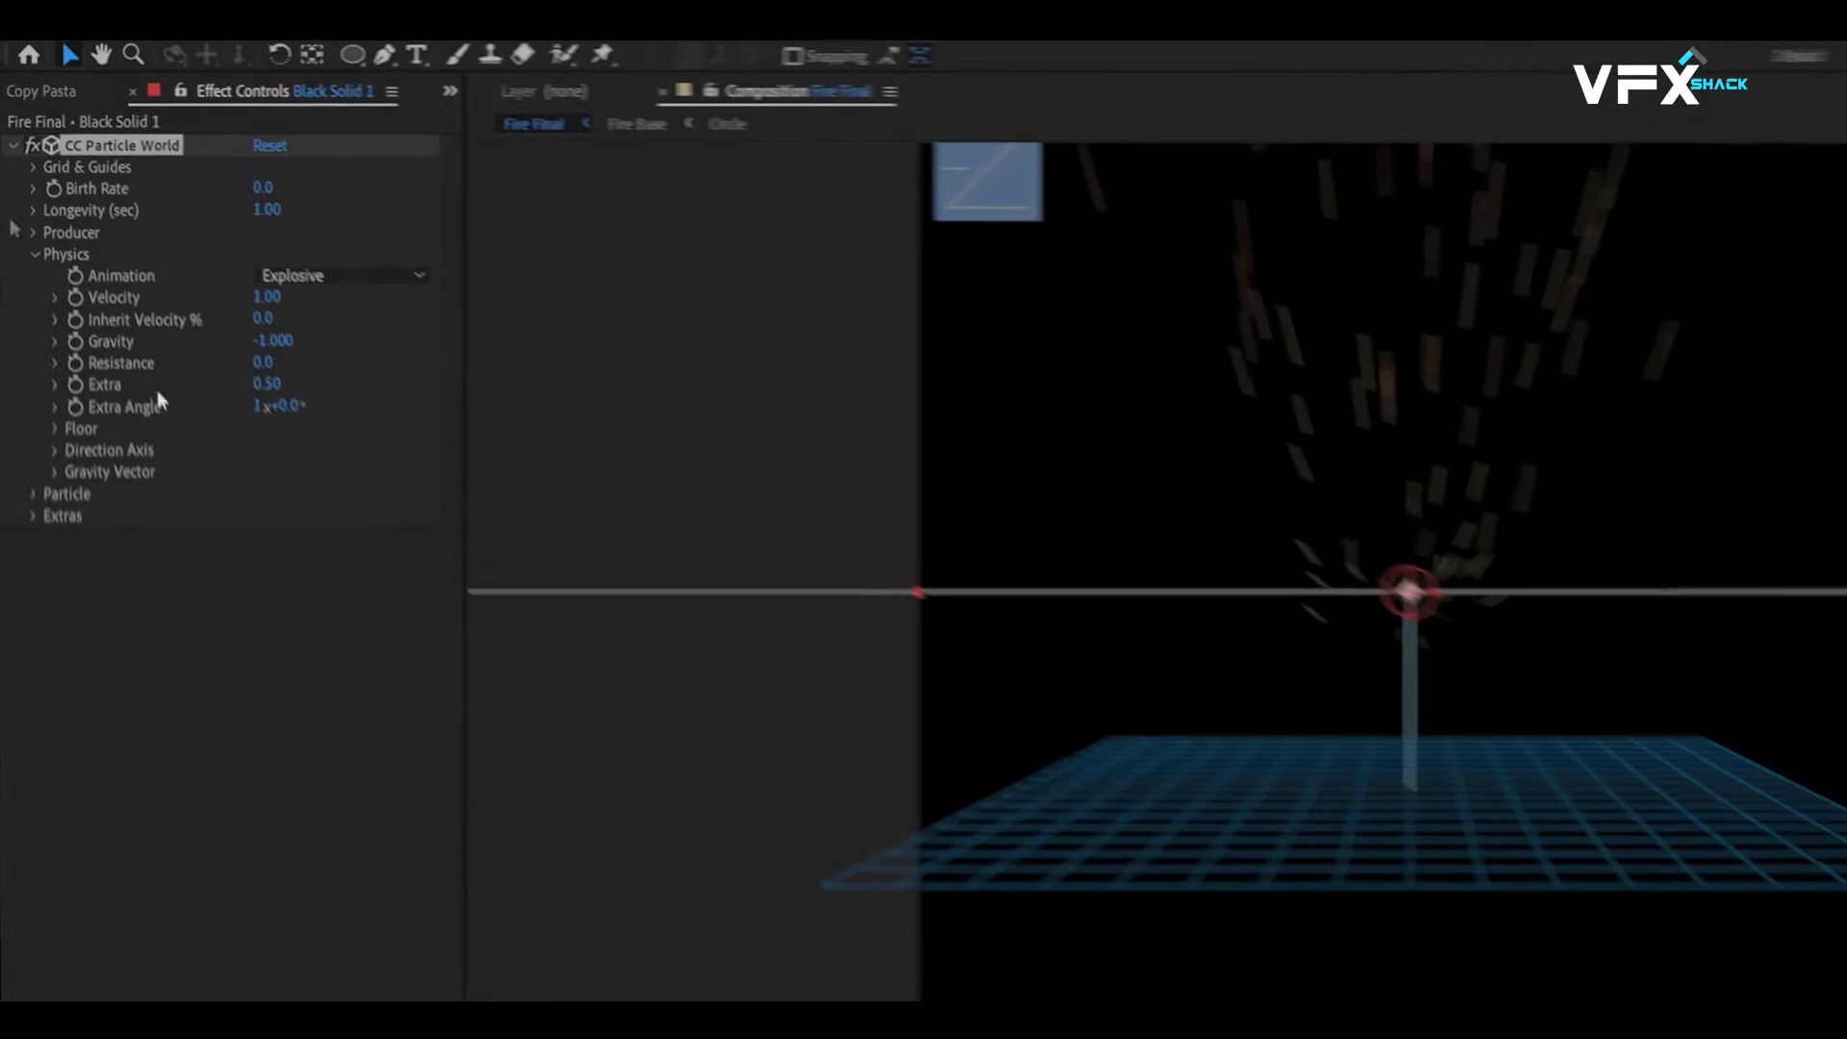
Step: Set the particle longevity to 0.5 seconds, all producer radii to 0 and the velocity to about 0.41
left_click(292, 229)
key("BackSpace")
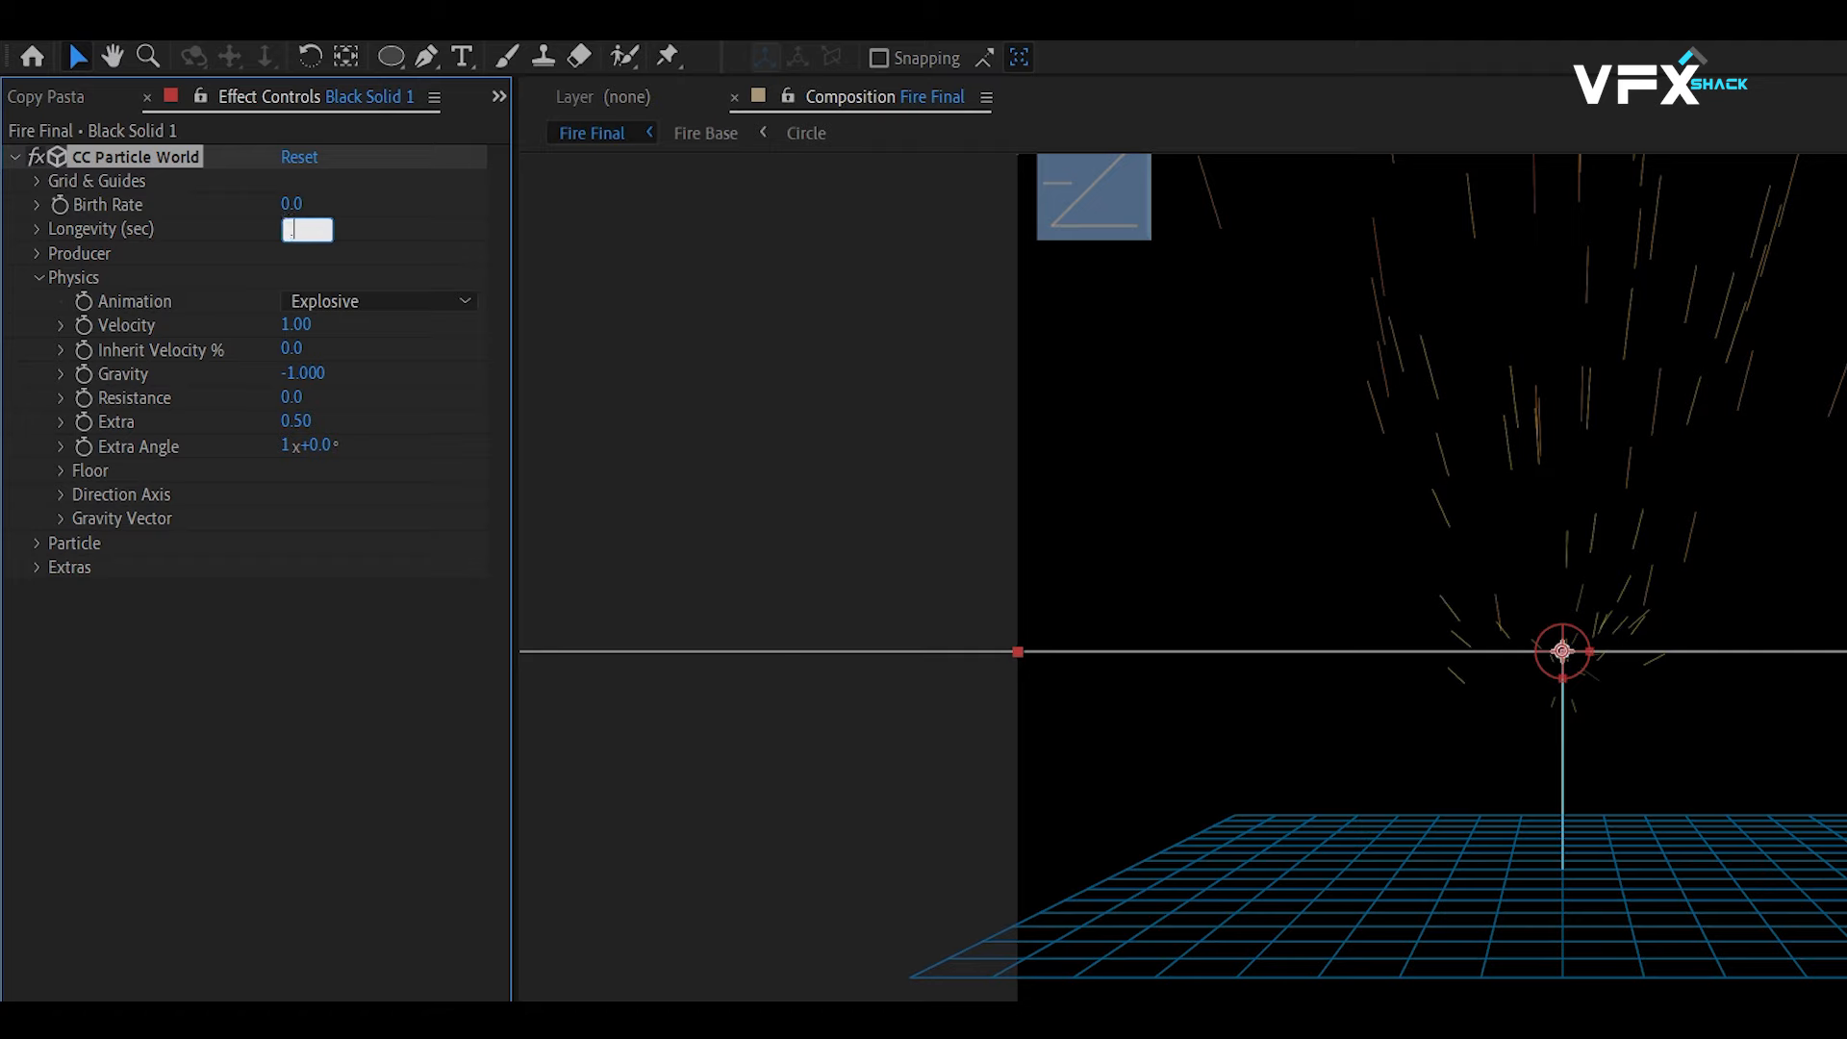
type("0.5")
key("Return")
left_click(38, 254)
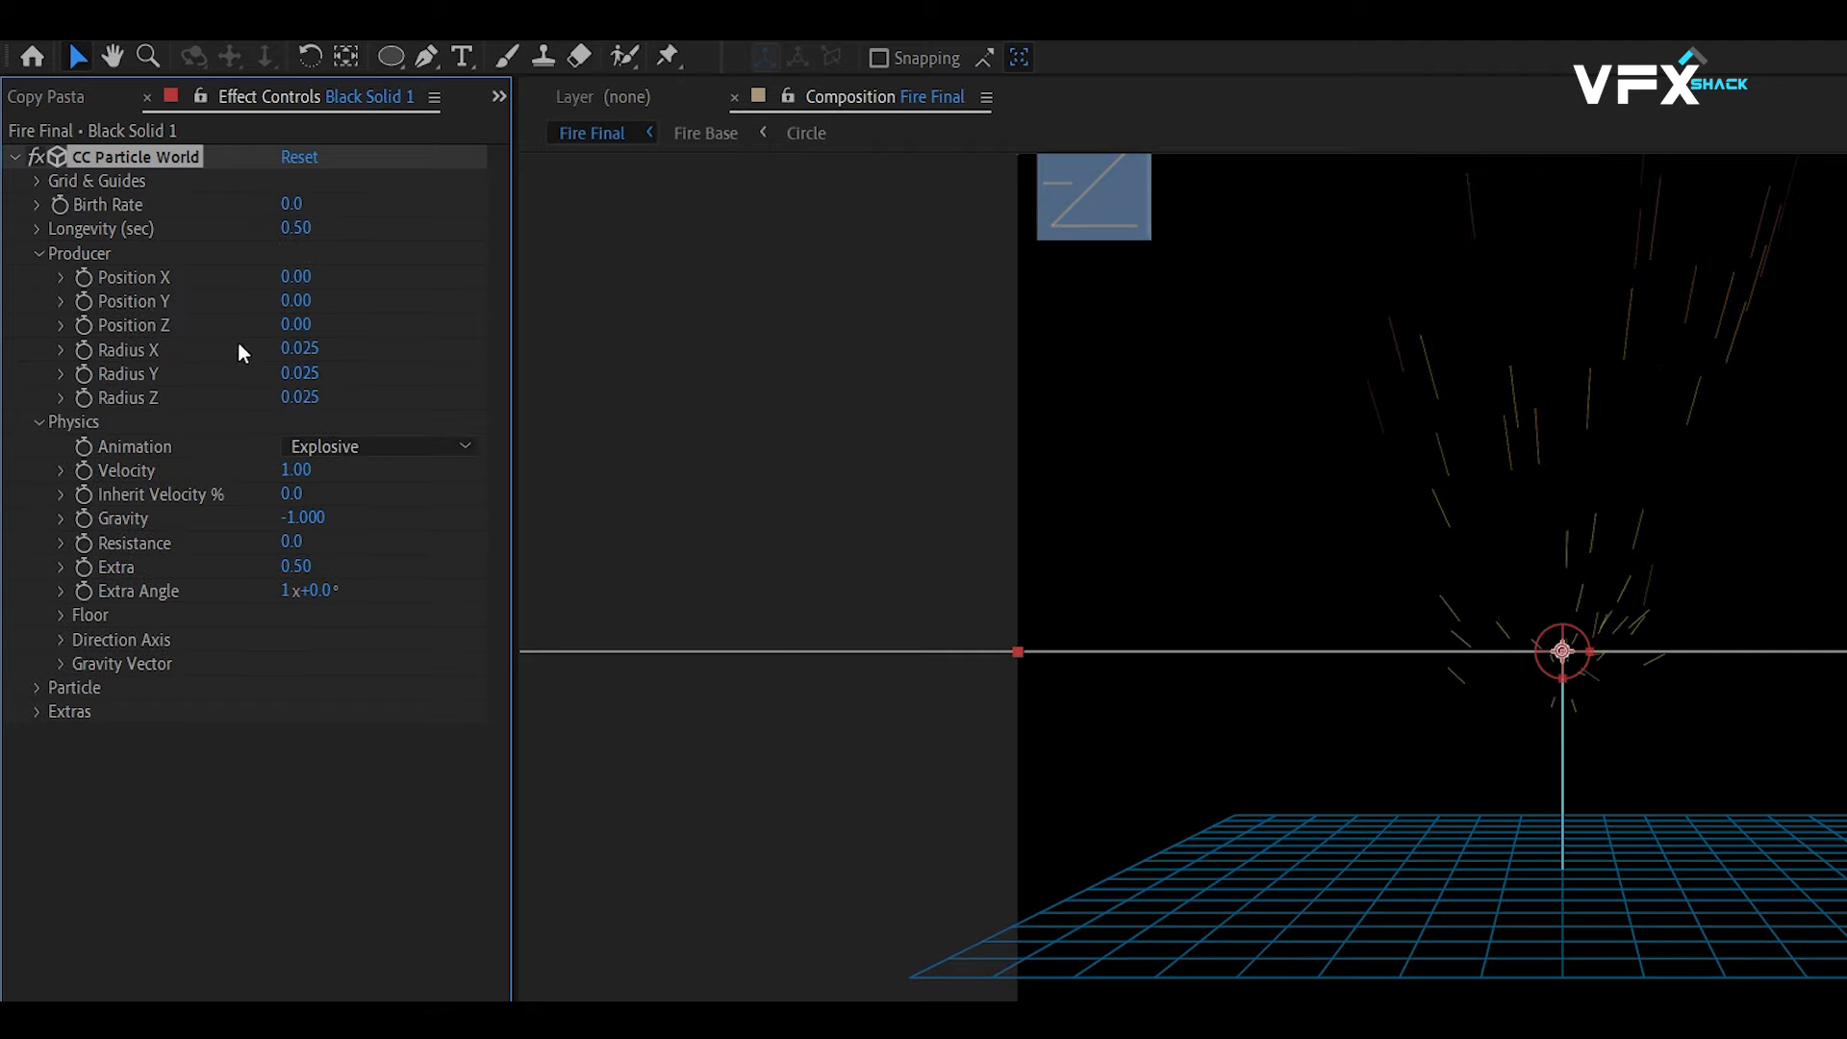
left_click_drag(296, 348, 279, 404)
left_click_drag(296, 469, 214, 463)
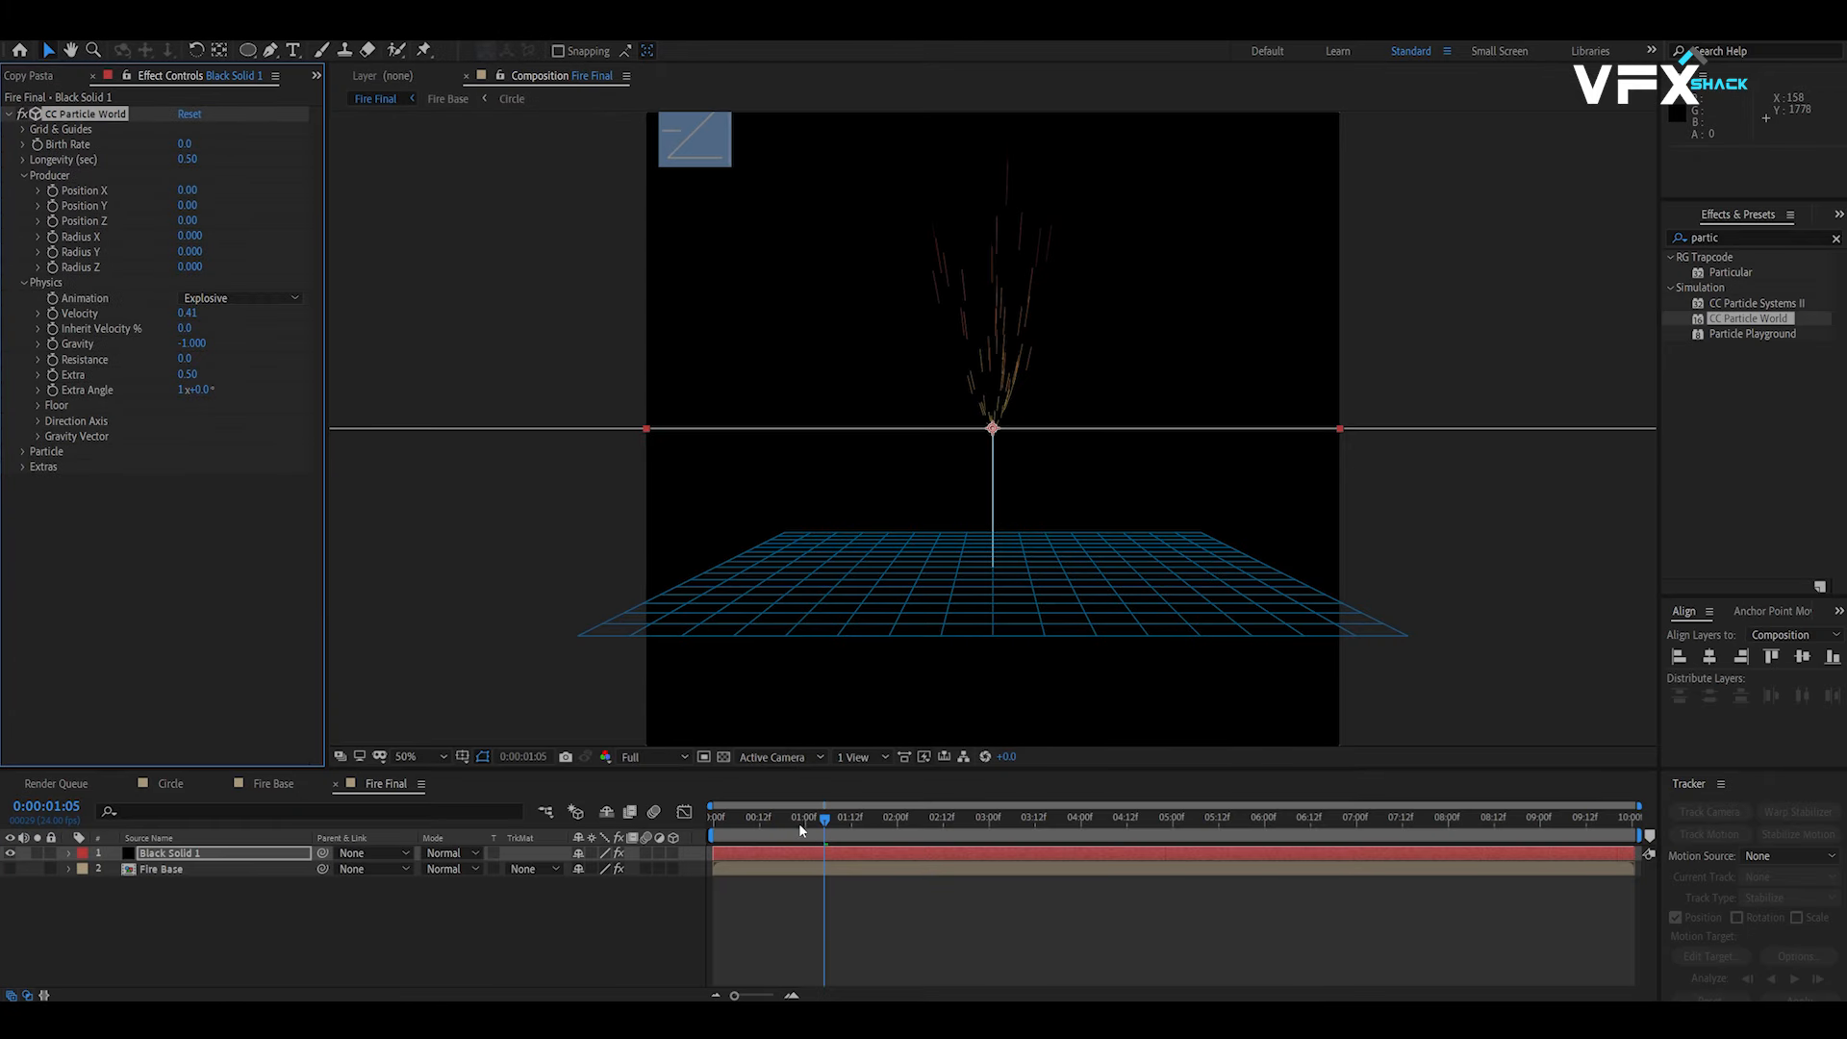
Step: Preview the particles from the first frame and make the Fire Base layer visible again
left_click_drag(806, 825, 624, 814)
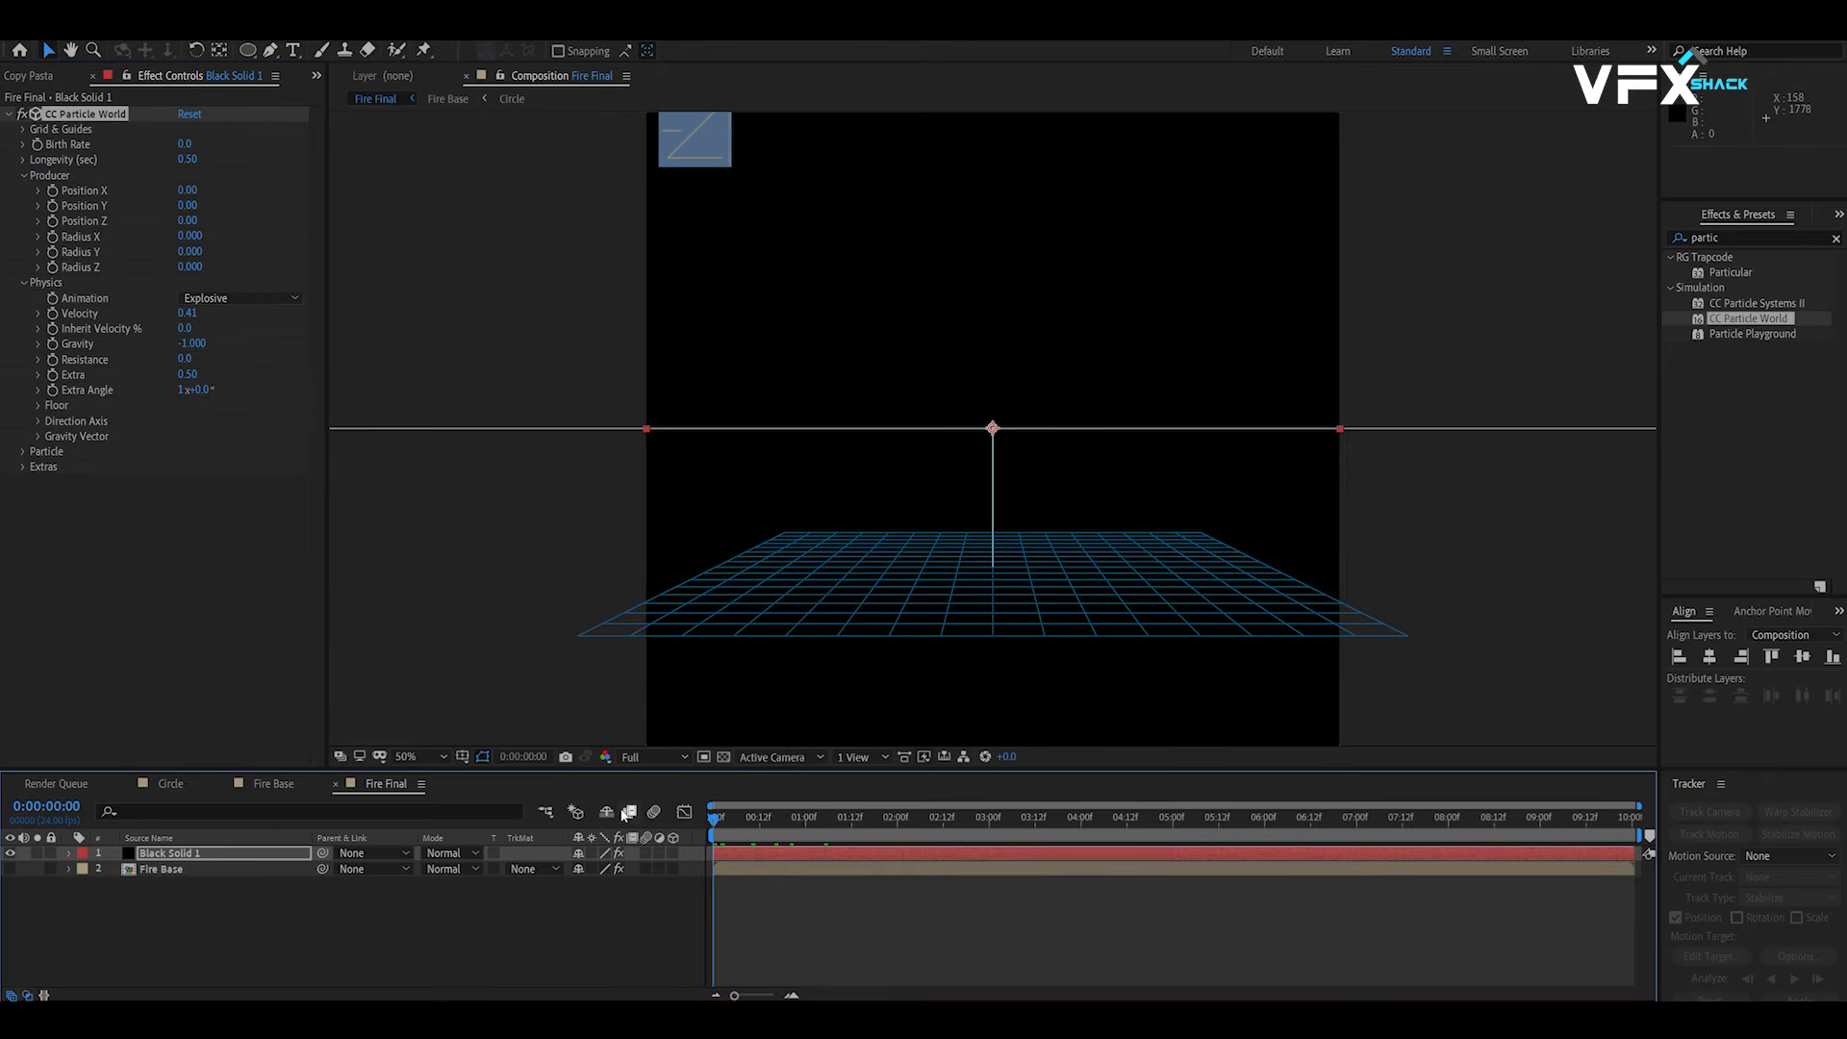
key("space")
key("space")
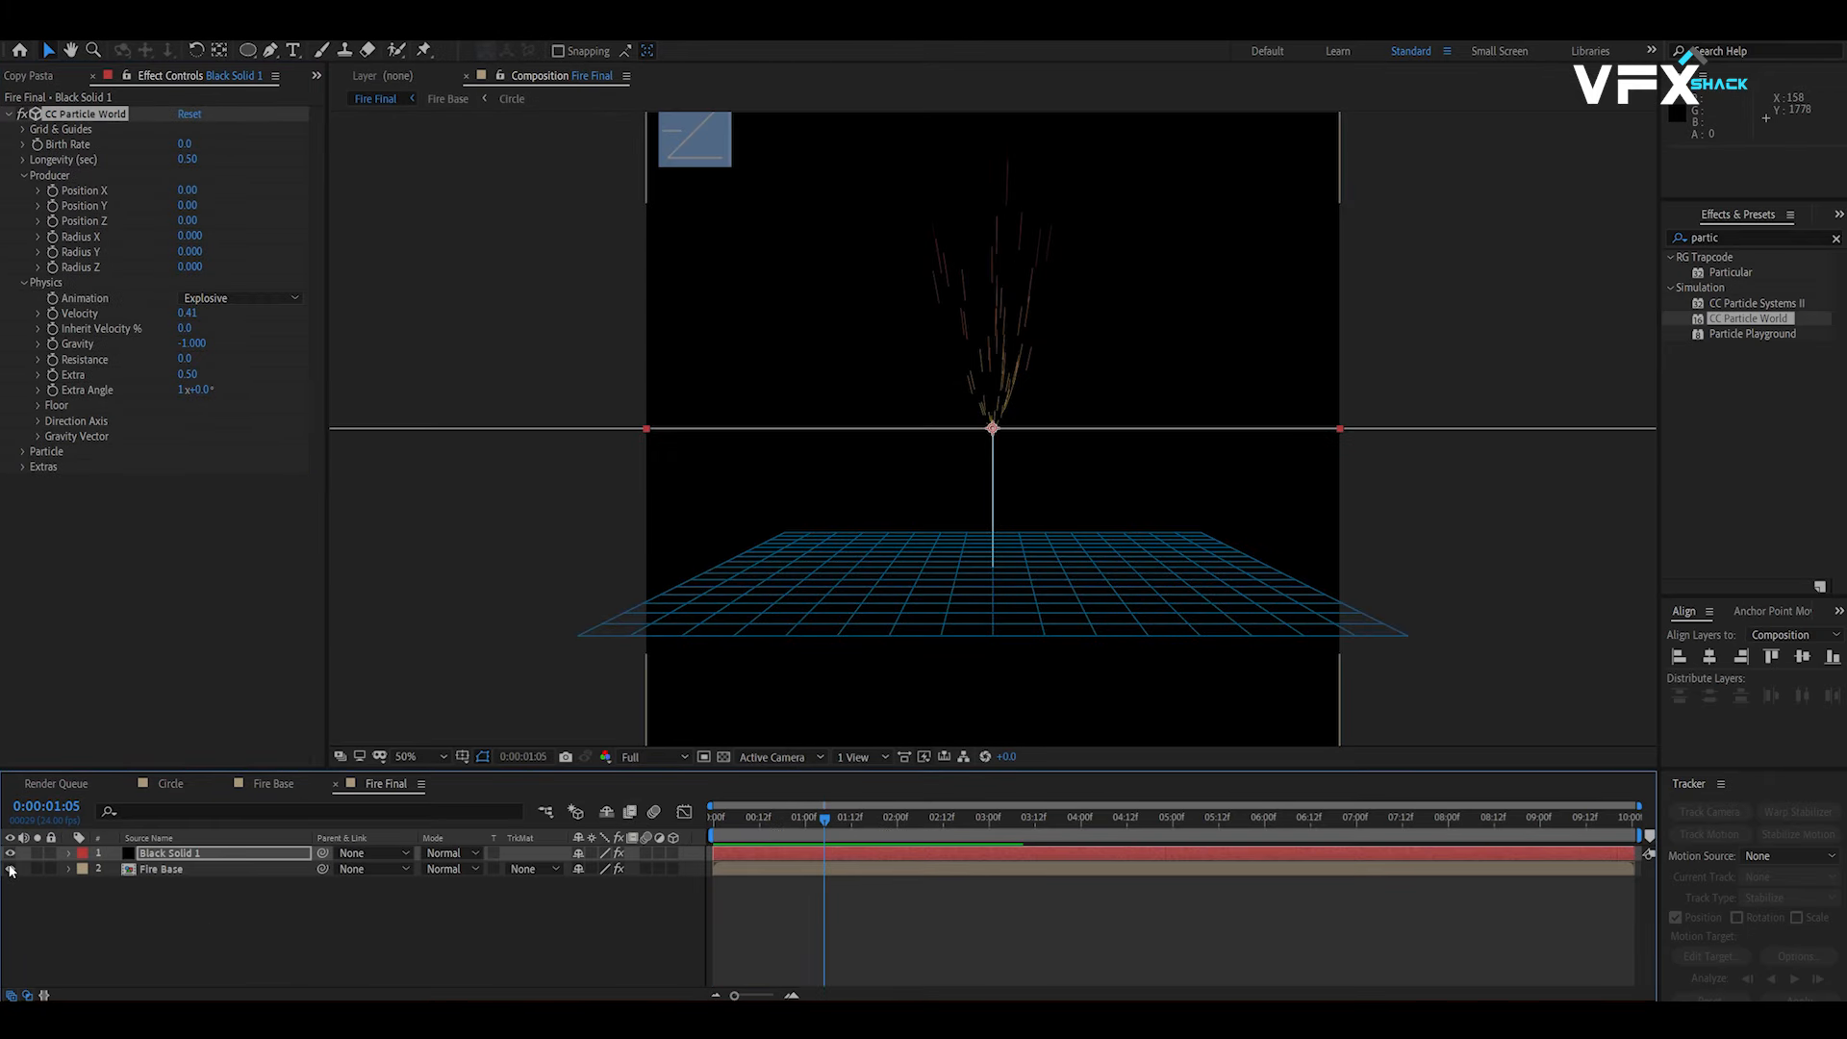
left_click(10, 868)
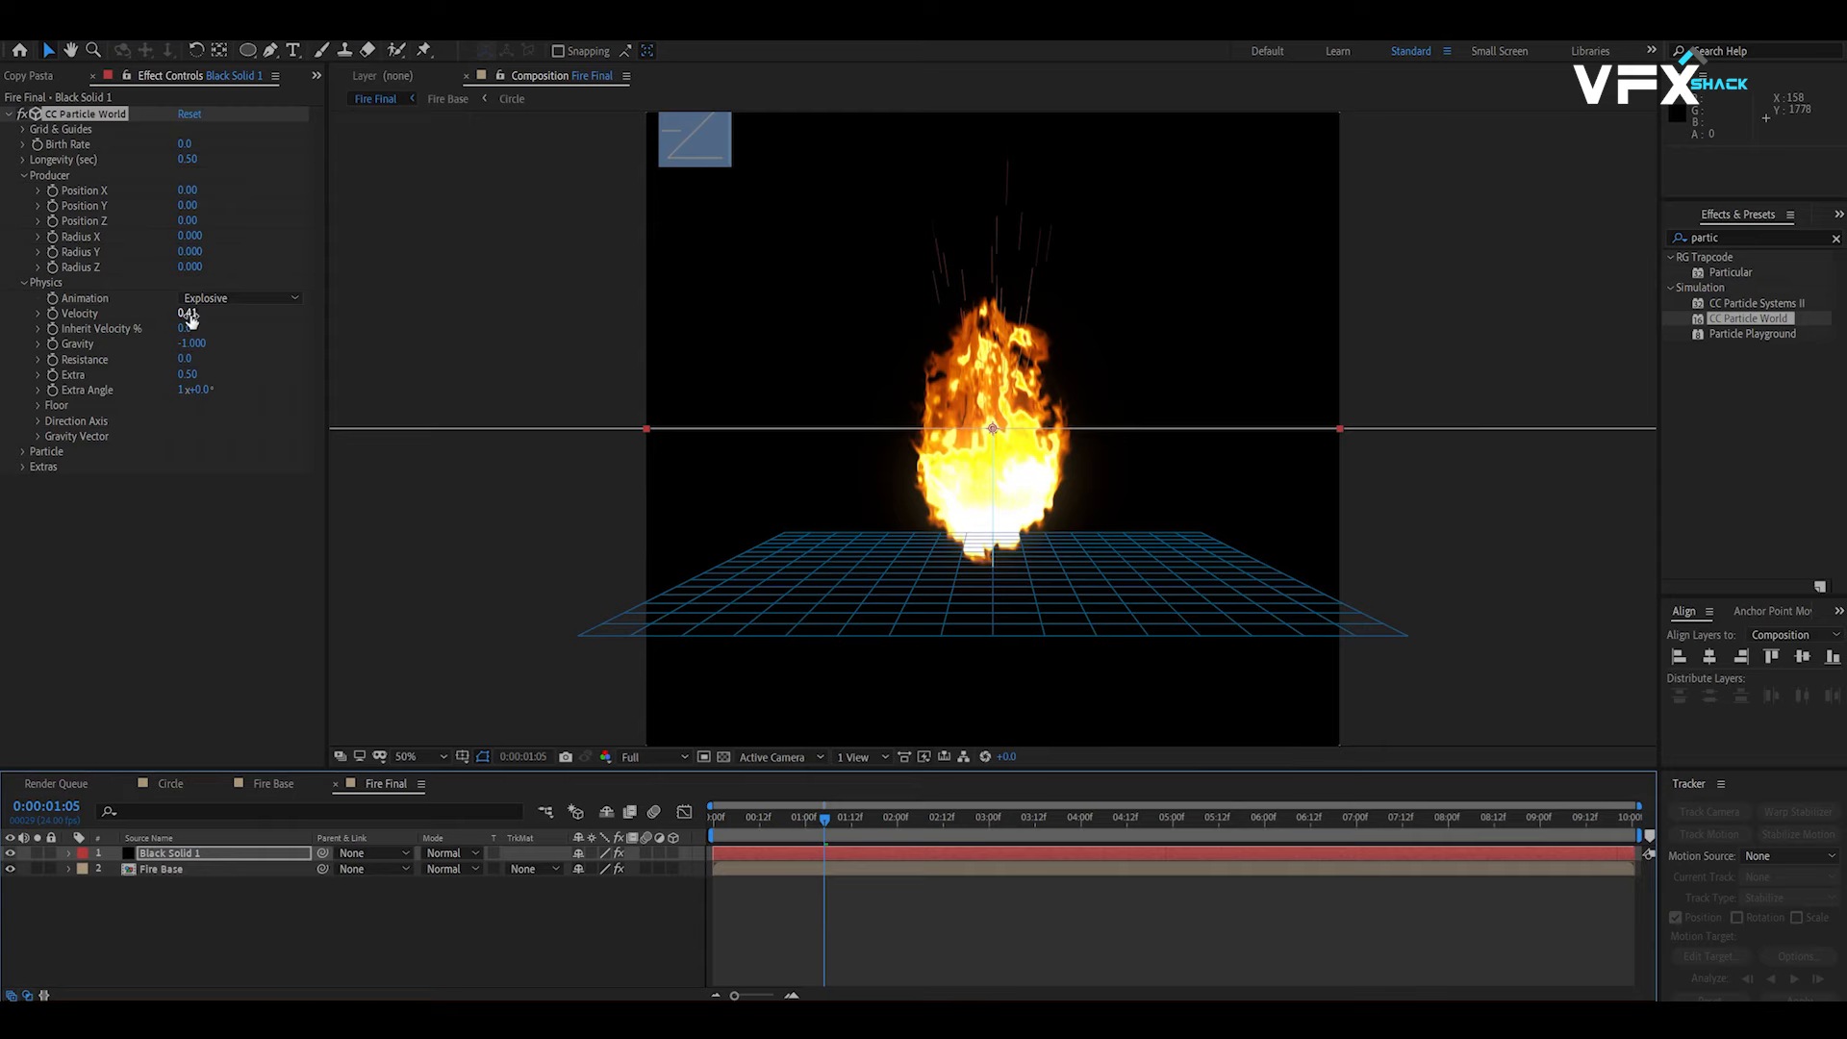
Step: Raise the particle velocity to about 0.56 and set the physics animation to Twirl
left_click_drag(190, 319, 206, 315)
left_click(218, 302)
left_click(214, 394)
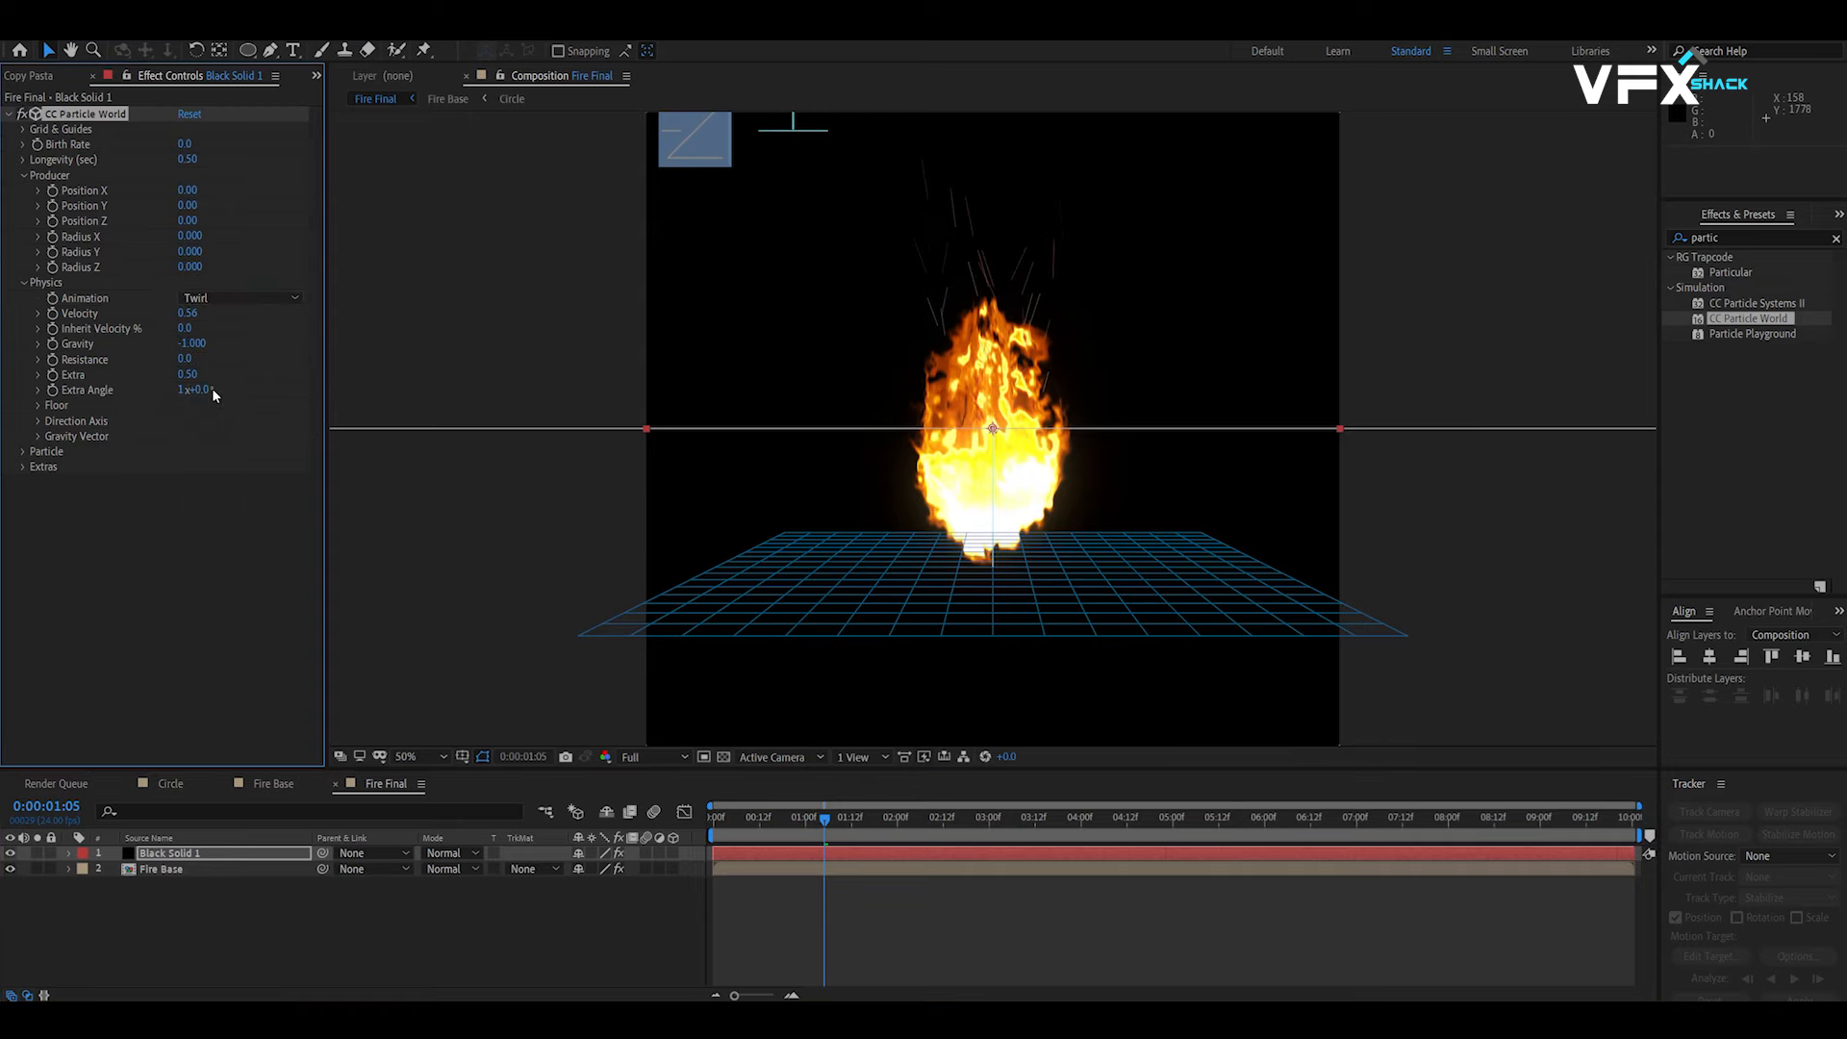
Step: Apply Turbulent Displace to the black solid layer with an amount of about 91 and a size of about 47
left_click(1746, 238)
type("displac")
left_click_drag(1751, 287, 163, 856)
scroll(1043, 186, "up", 2)
mouse_move(183, 512)
left_mouse_down()
mouse_move(229, 513)
mouse_move(139, 519)
mouse_move(205, 517)
left_mouse_up()
left_click(175, 856)
key("comma")
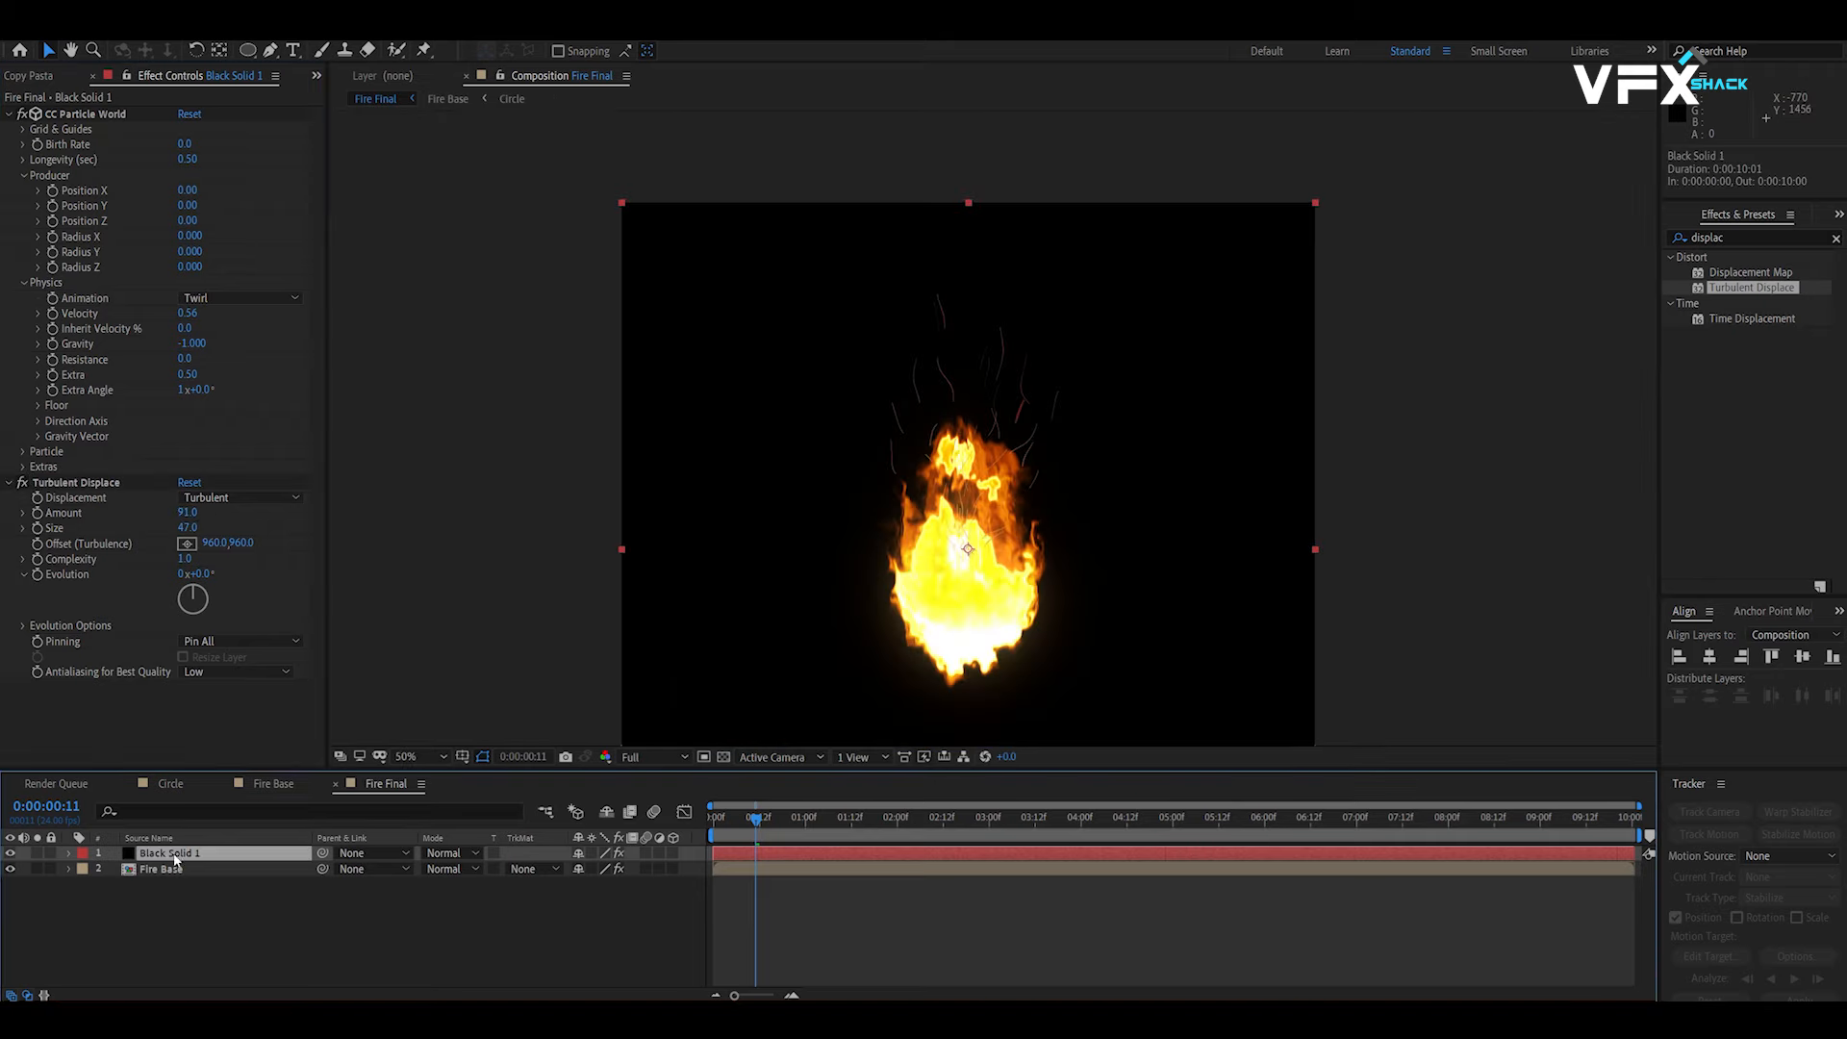
Step: Apply Gaussian Blur to the black solid layer and set its blurriness to 5
double_click(1744, 238)
type("gauss")
left_click_drag(1722, 272, 149, 855)
key("period")
key("period")
type("5")
key("Return")
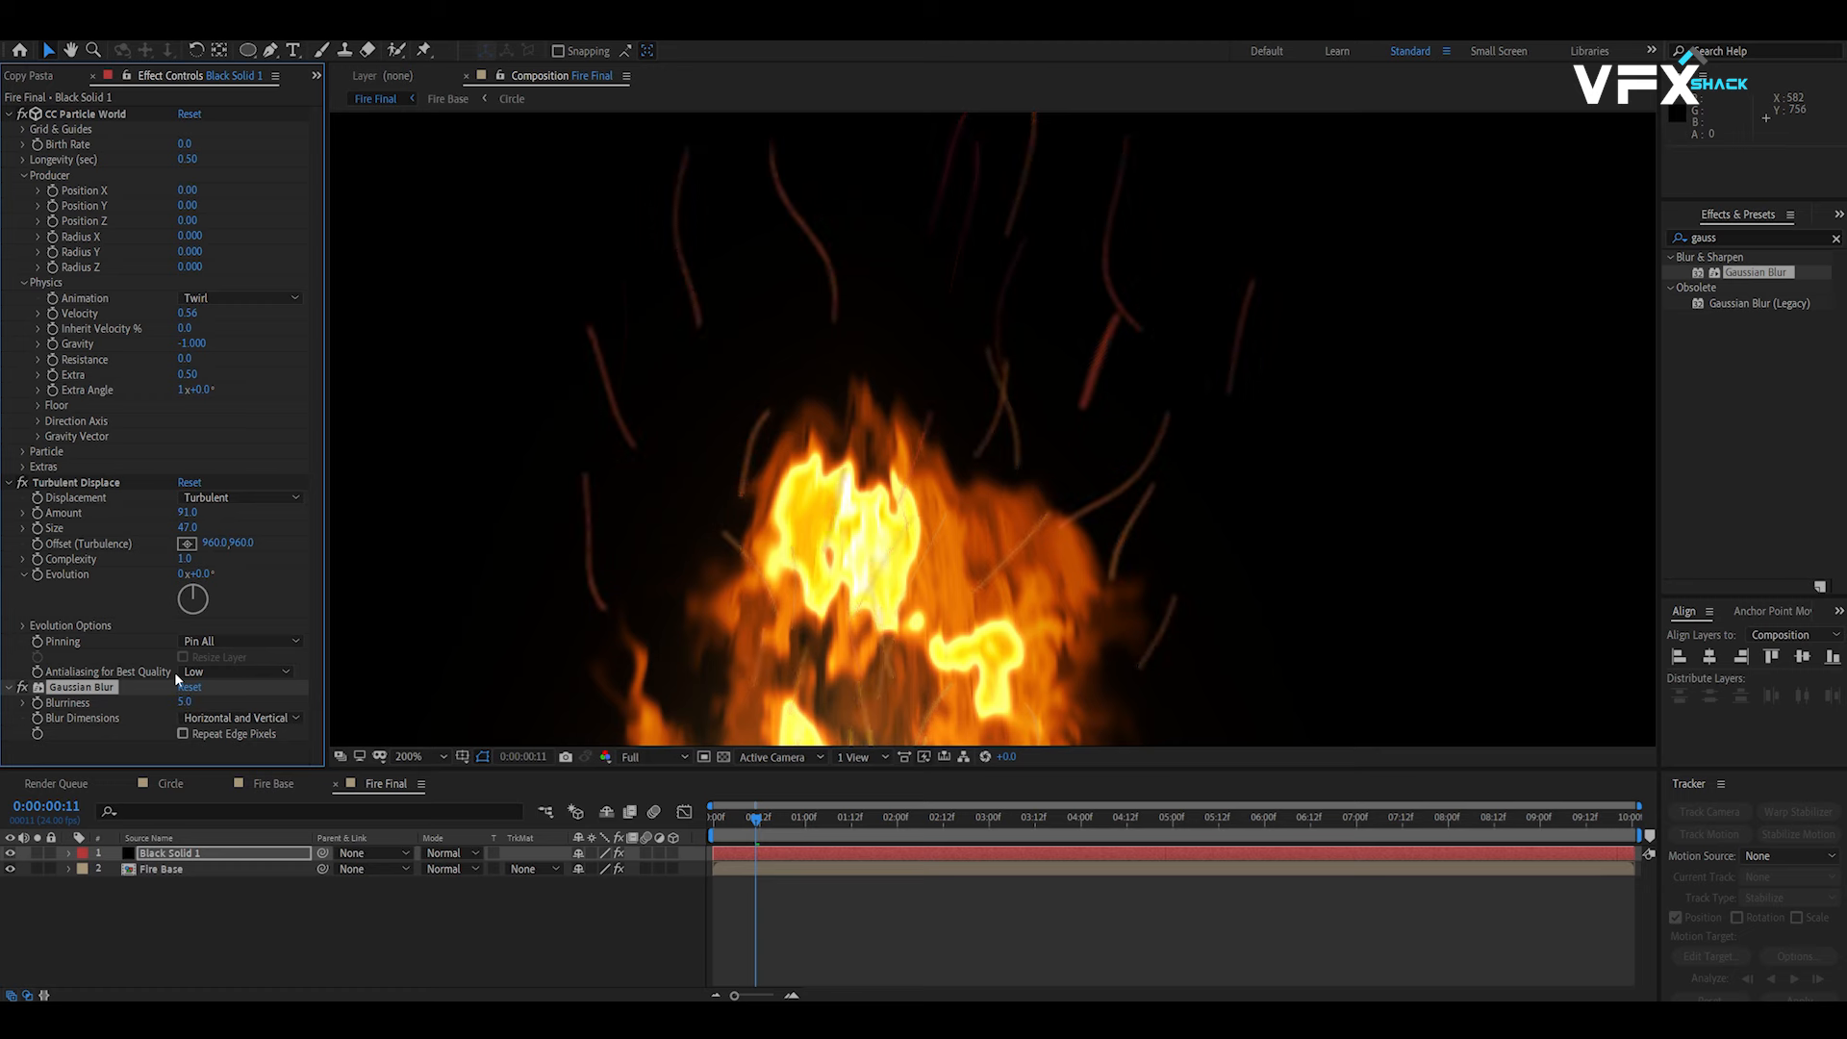
Step: Copy the Glow effect from the Fire Base layer and paste it onto the black solid layer
left_click(168, 871)
scroll(96, 577, "down", 5)
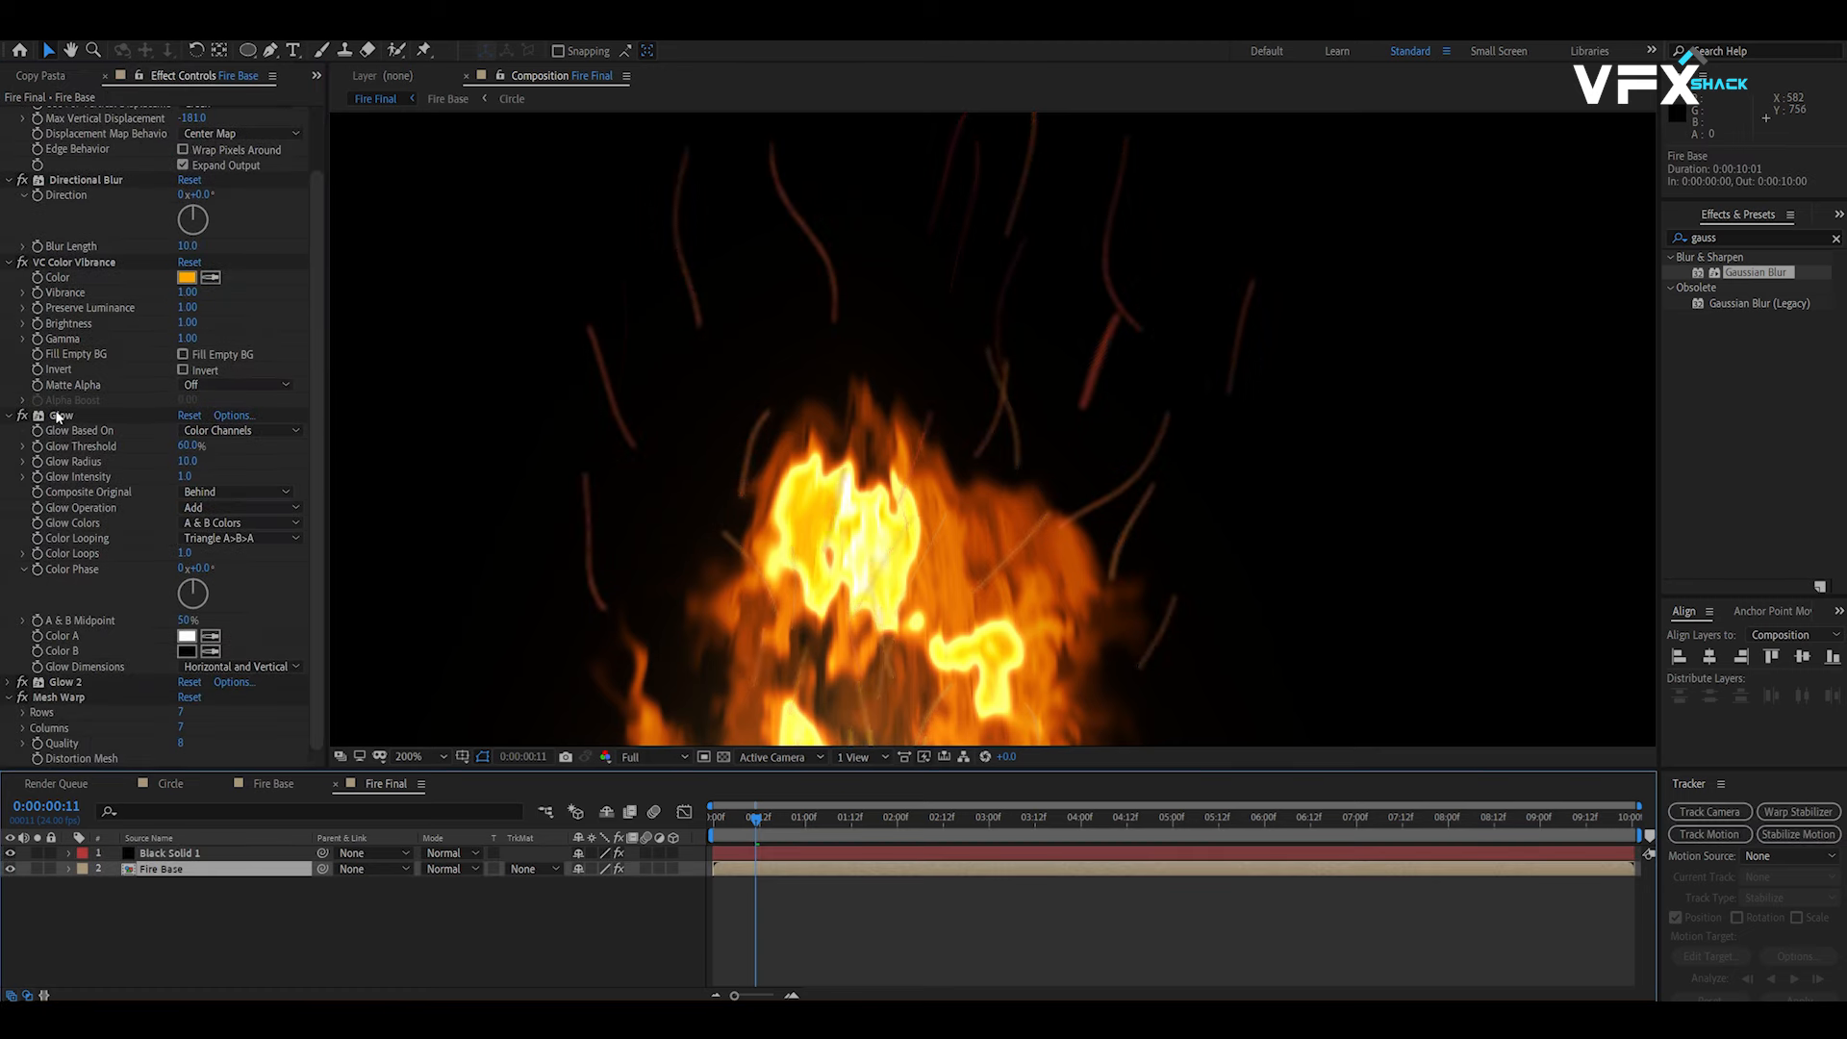
left_click(67, 684)
key("ctrl+c")
left_click(178, 854)
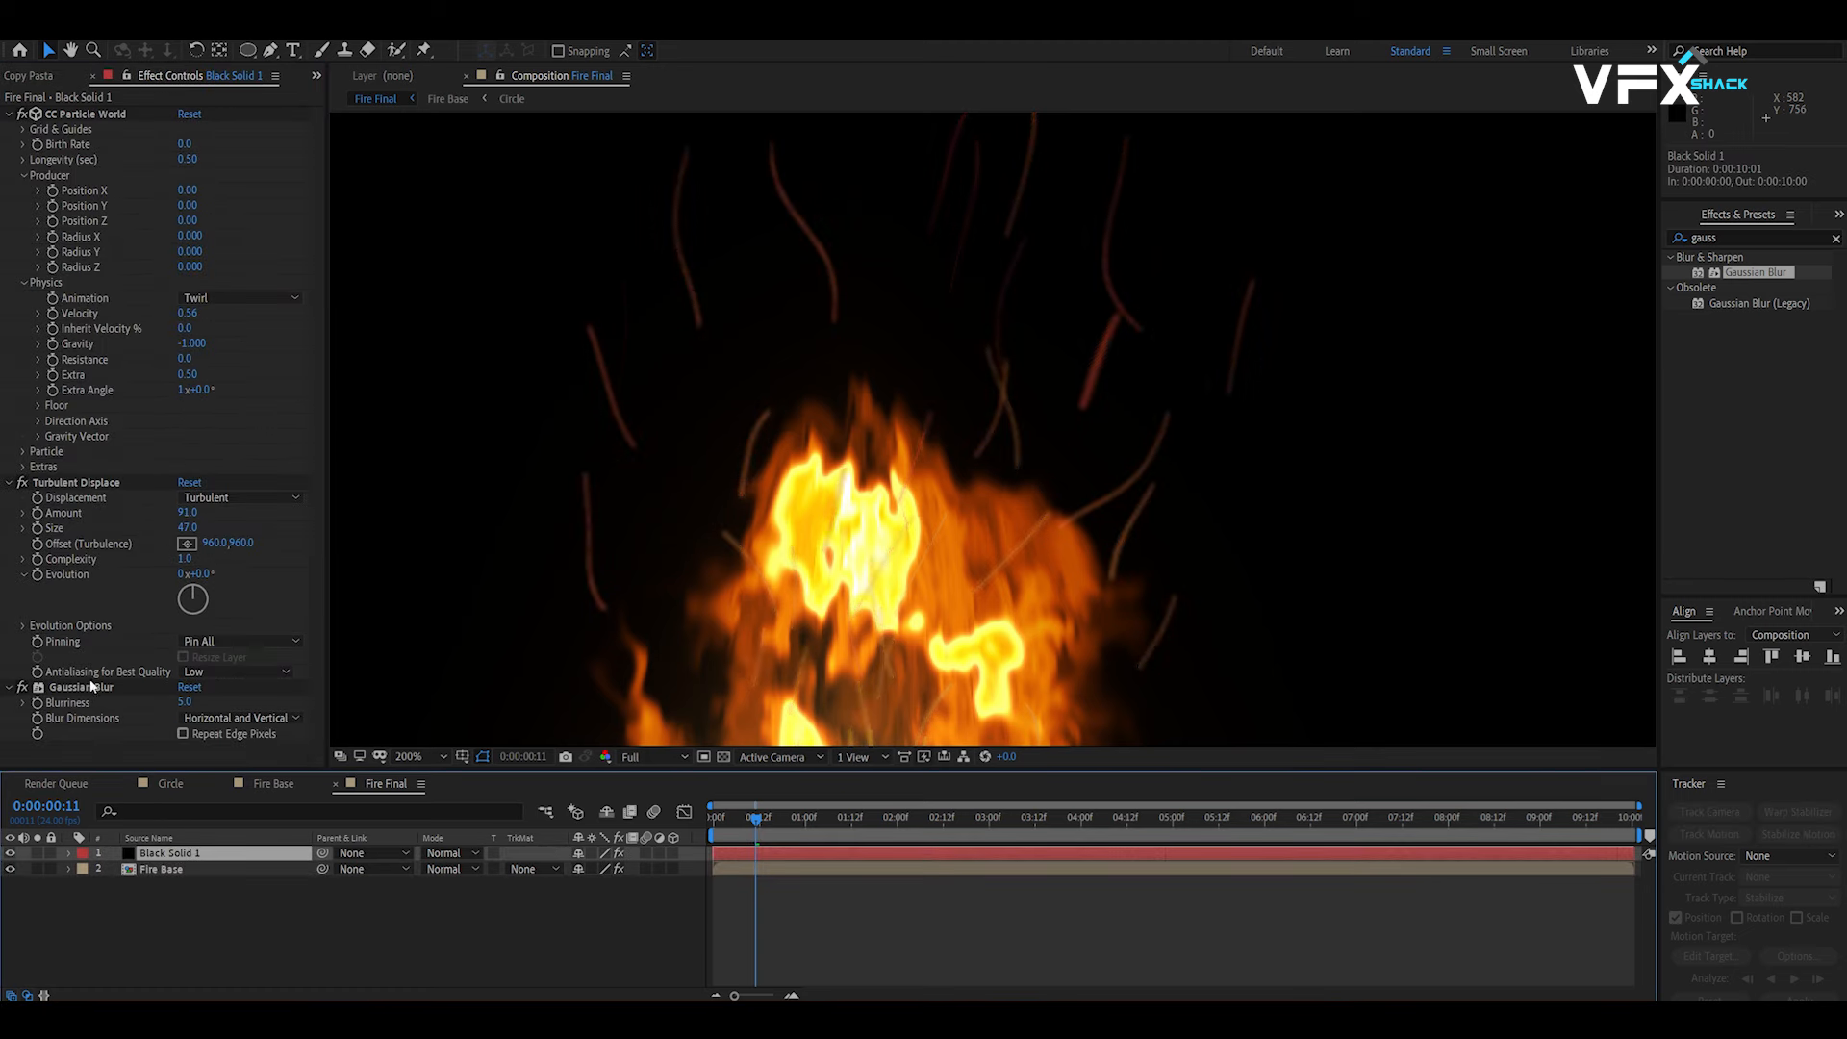
left_click(72, 751)
key("ctrl+v")
Step: Move the black solid layer below the Fire Base layer in the layer stack
scroll(72, 756, "down", 1)
scroll(631, 603, "down", 4)
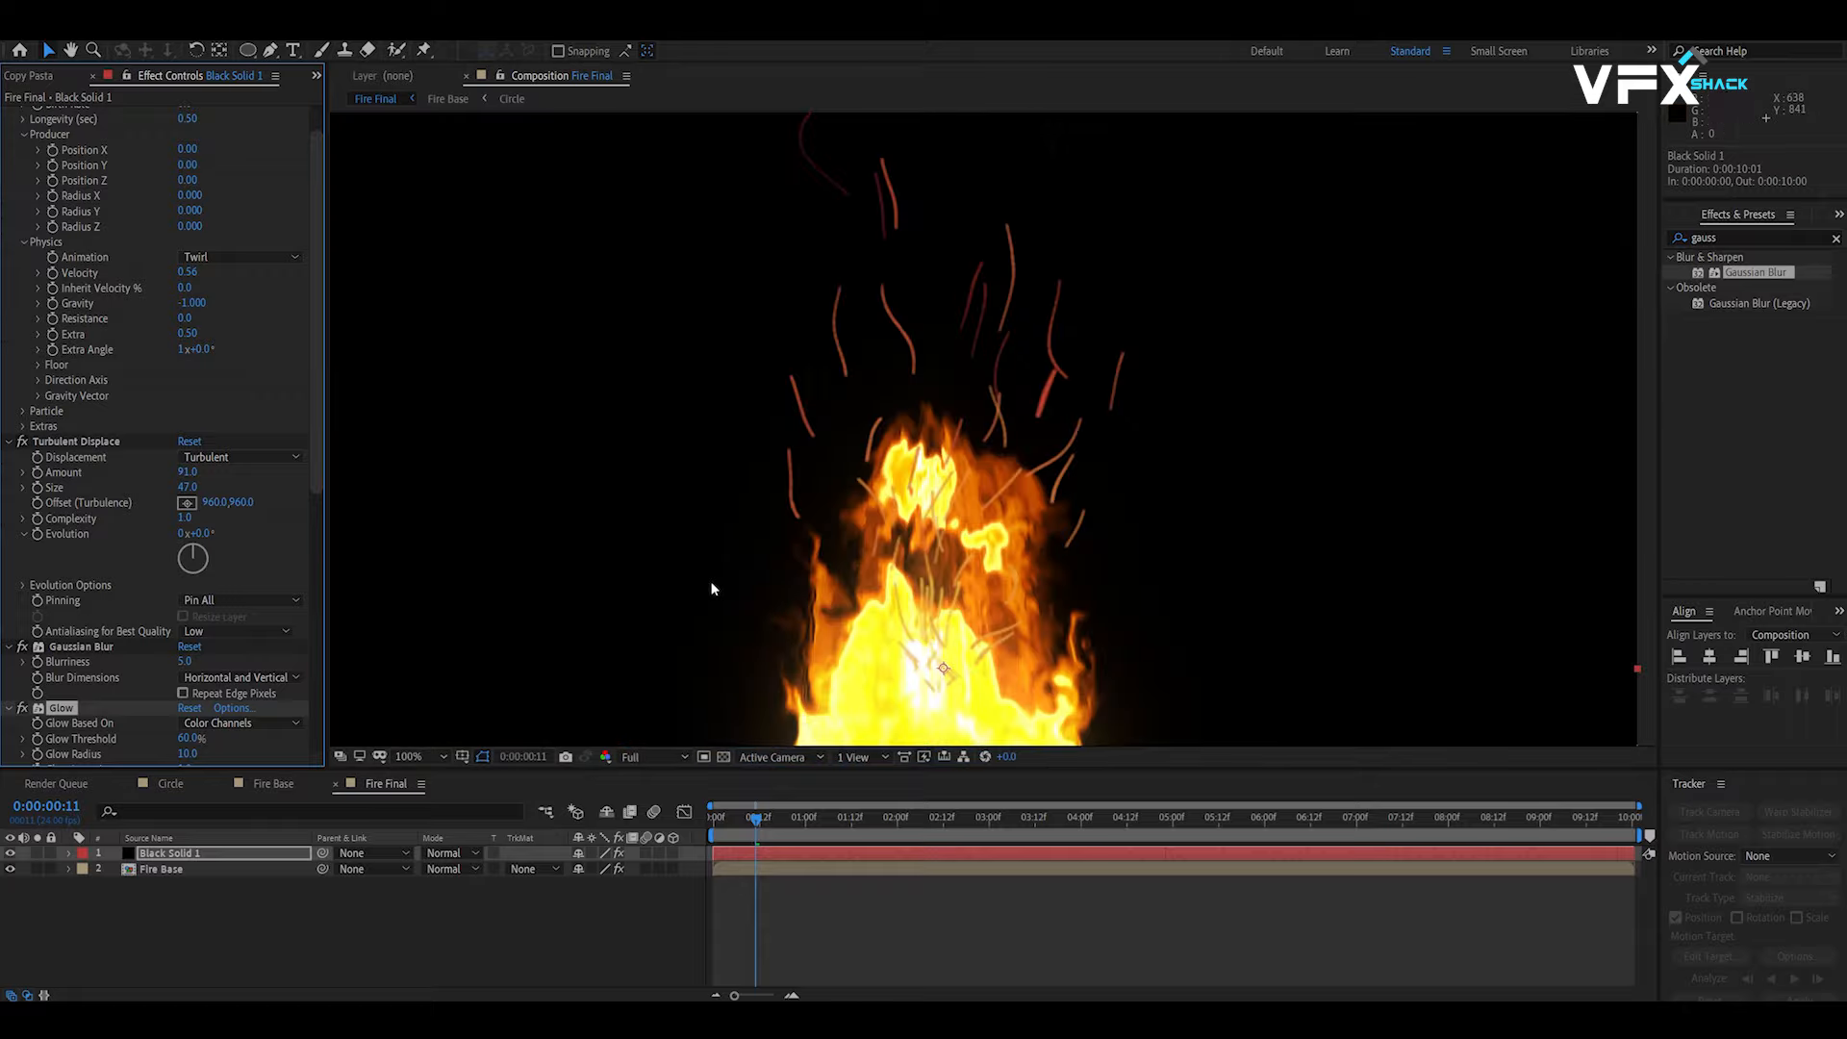
left_click_drag(167, 854, 163, 914)
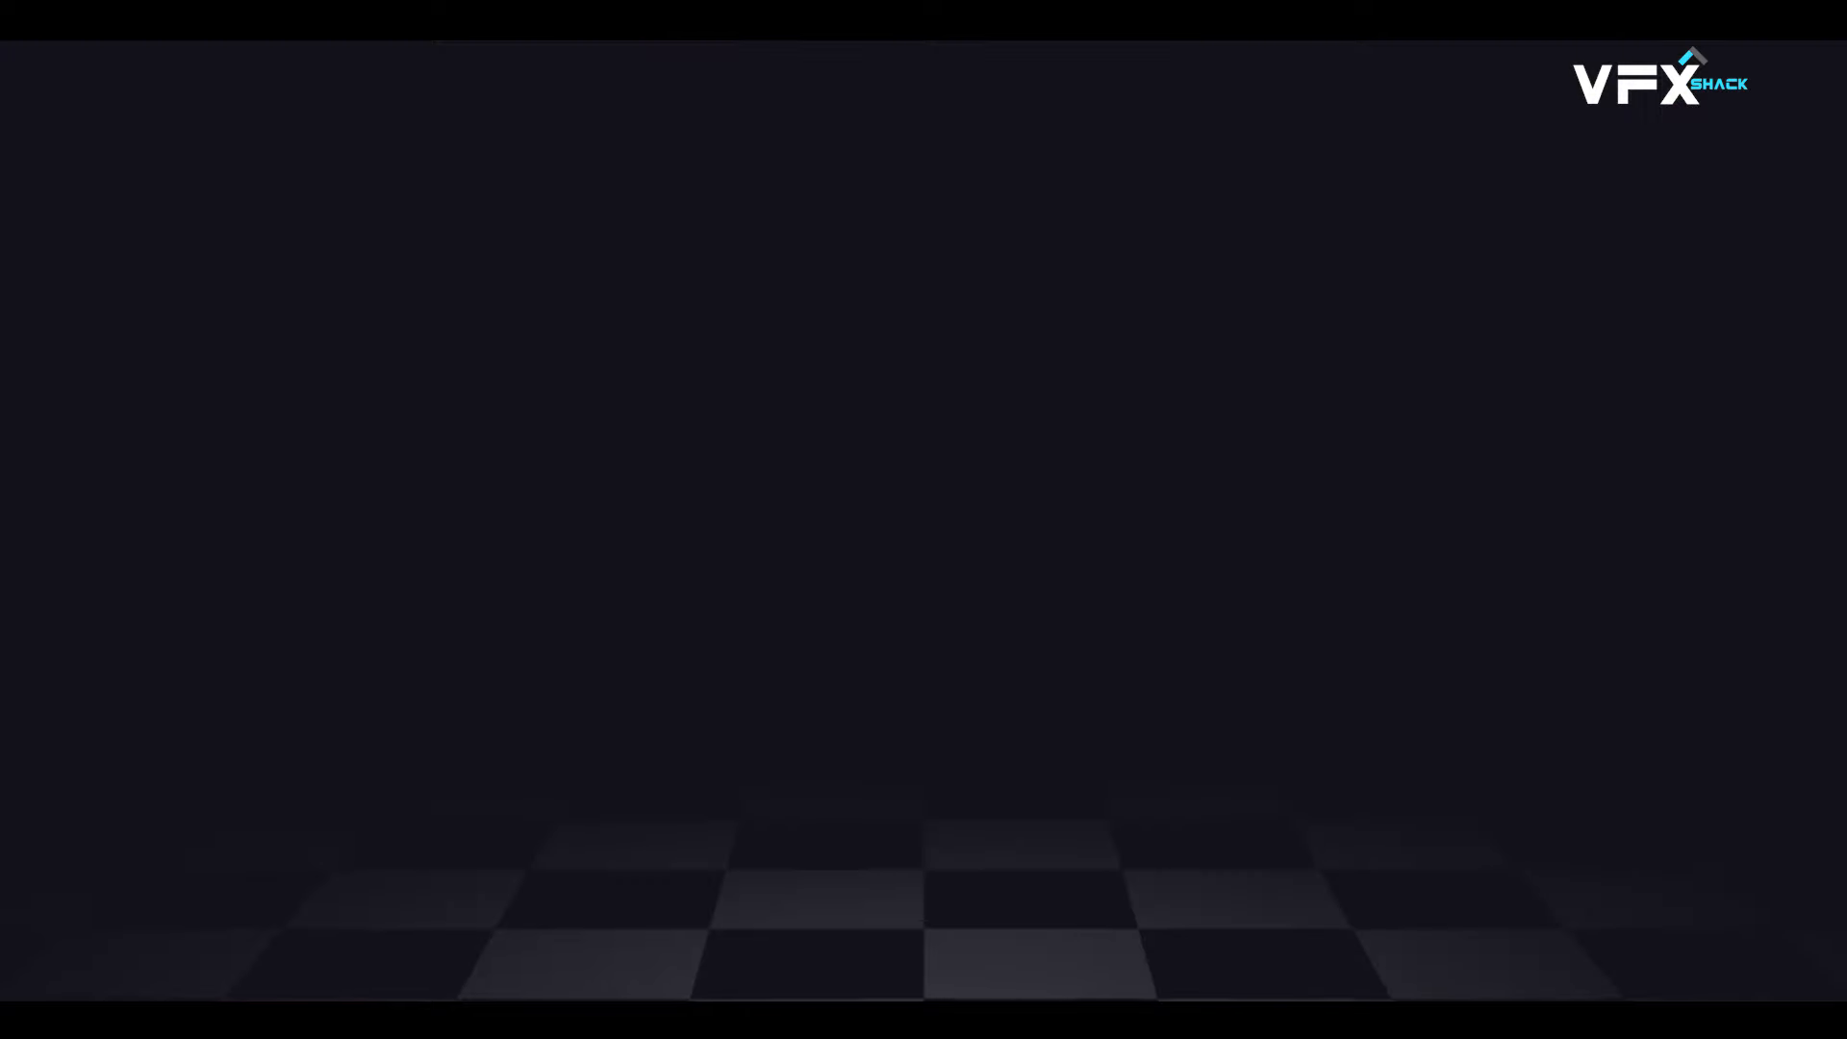